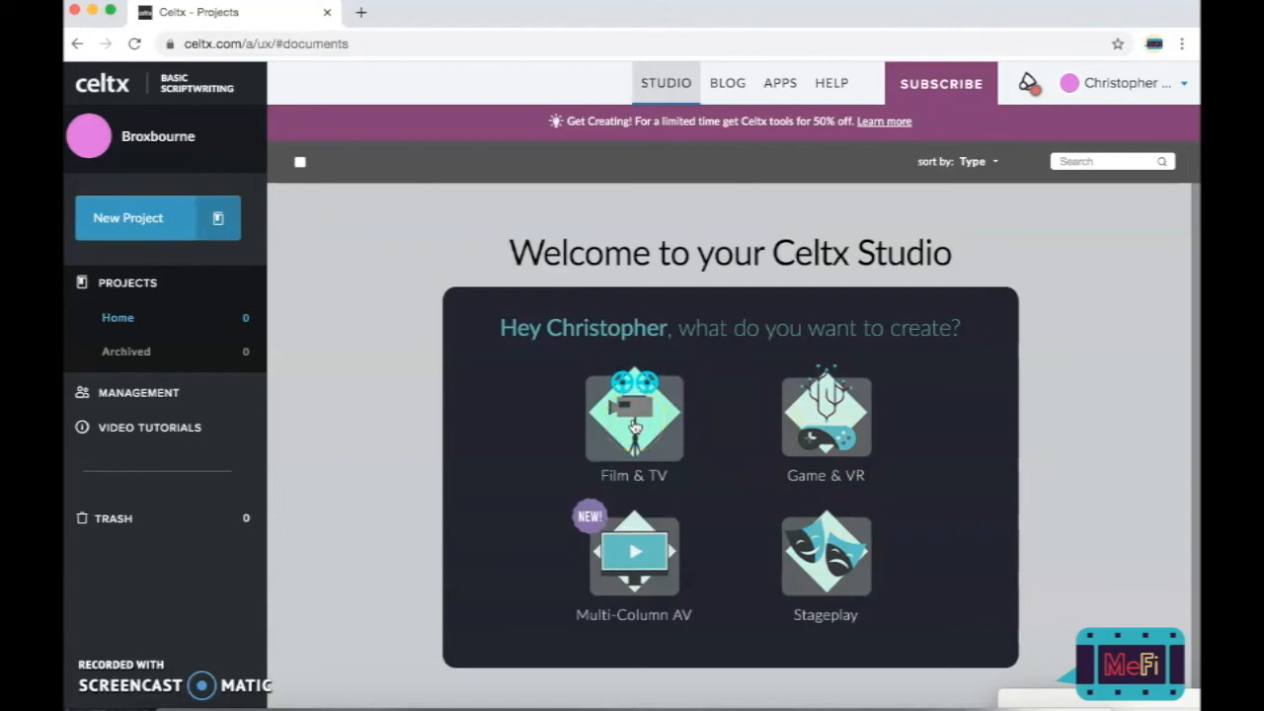
Step: Create a Film & TV project named Demo with 1 episode
{"action": "left_click", "coordinate": [635, 426]}
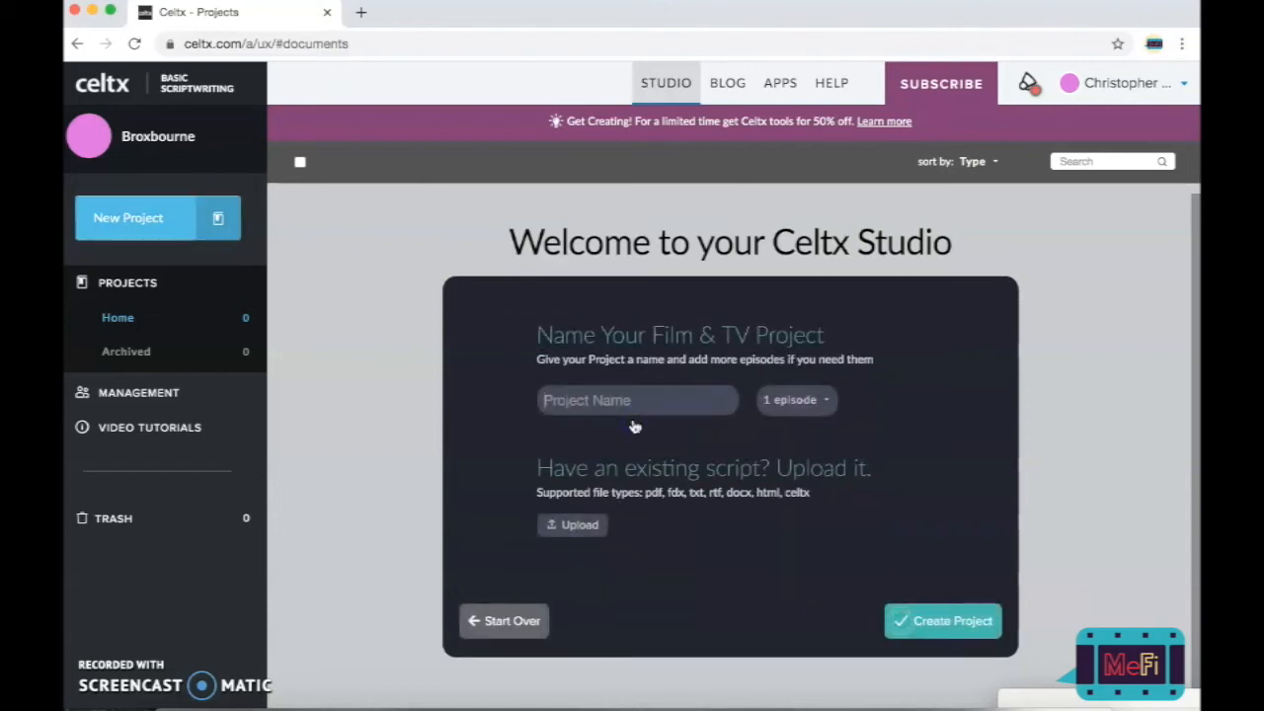
{"action": "type", "text": "Demp"}
{"action": "key", "text": "BackSpace"}
{"action": "type", "text": "o"}
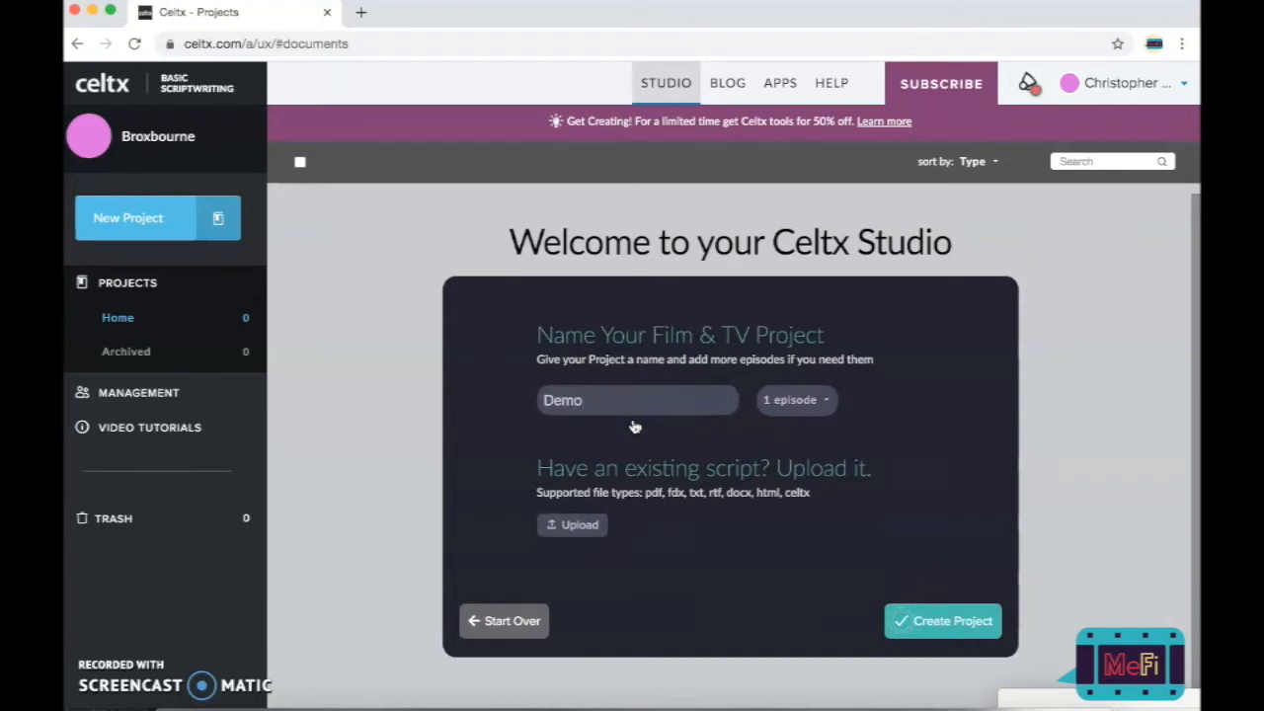
{"action": "left_click", "coordinate": [827, 401]}
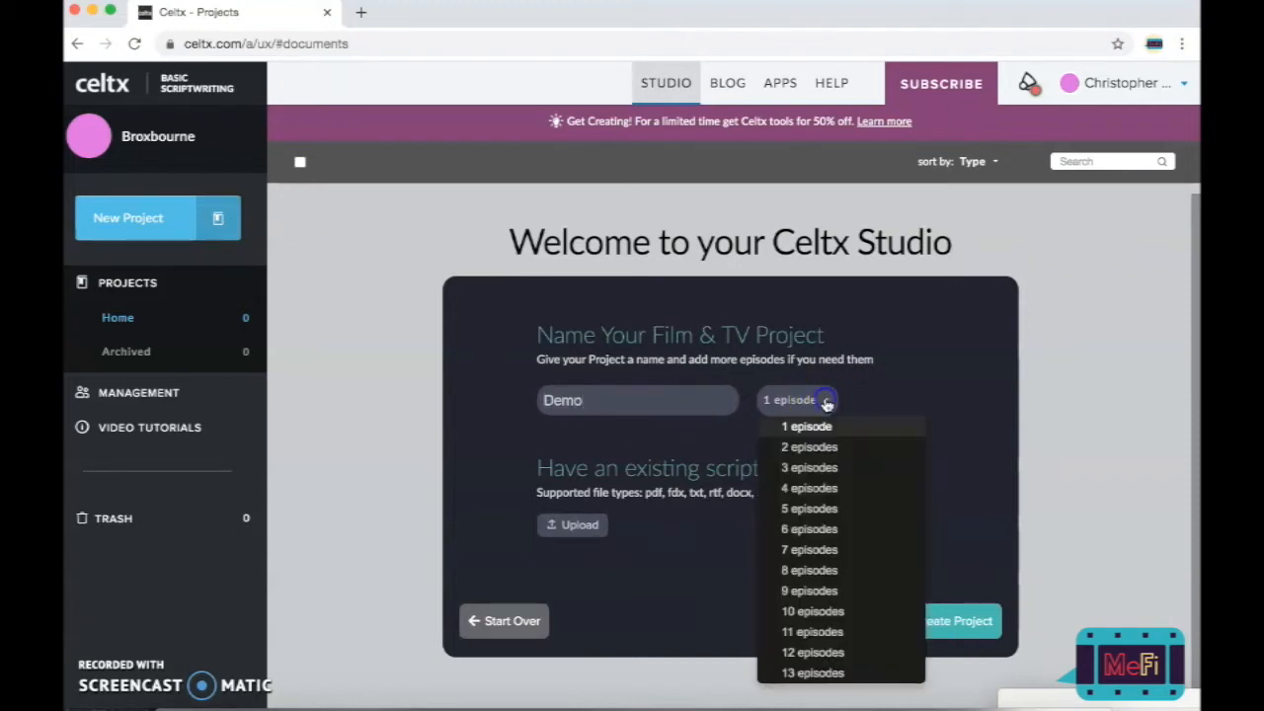
{"action": "left_click", "coordinate": [827, 403]}
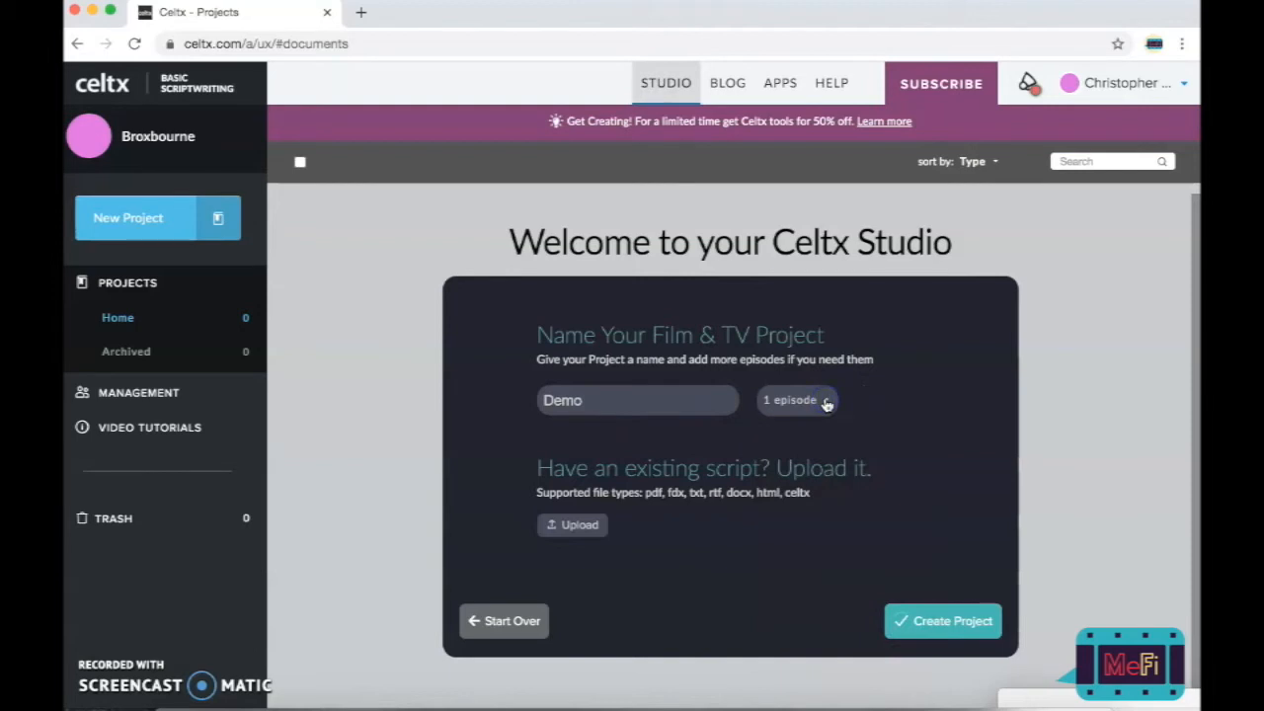
{"action": "left_click", "coordinate": [789, 405]}
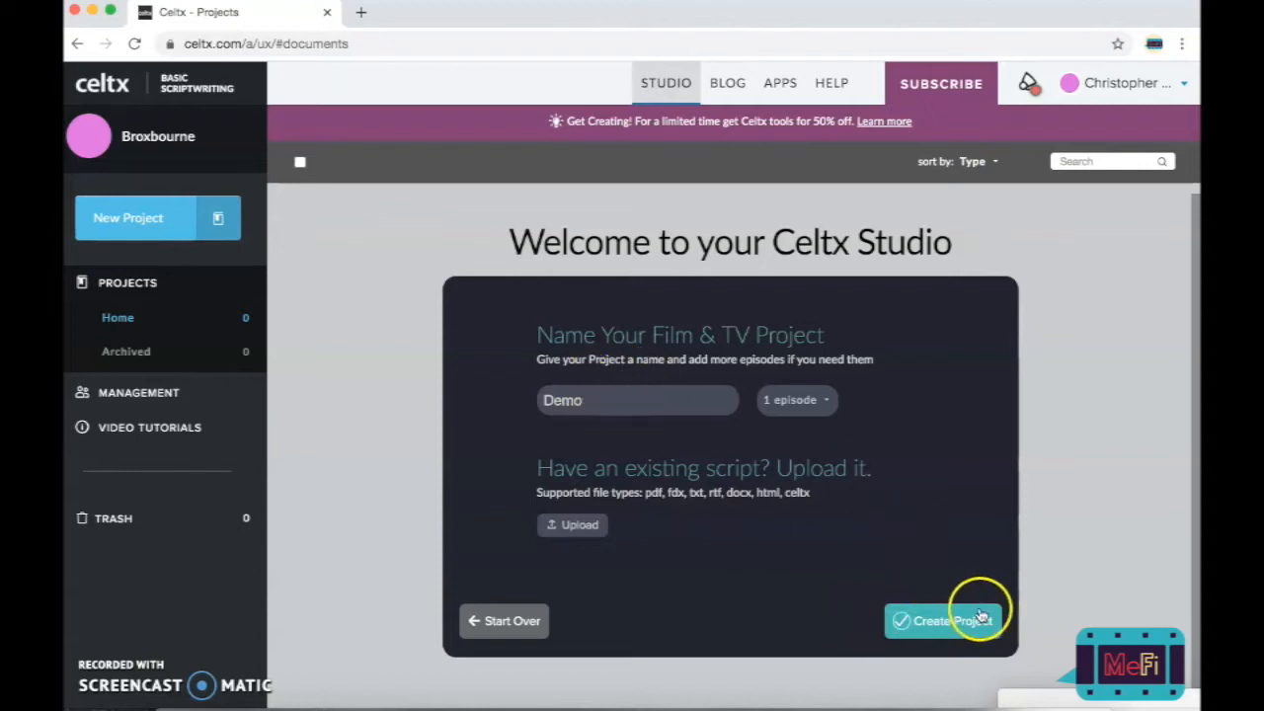
{"action": "left_click", "coordinate": [953, 630]}
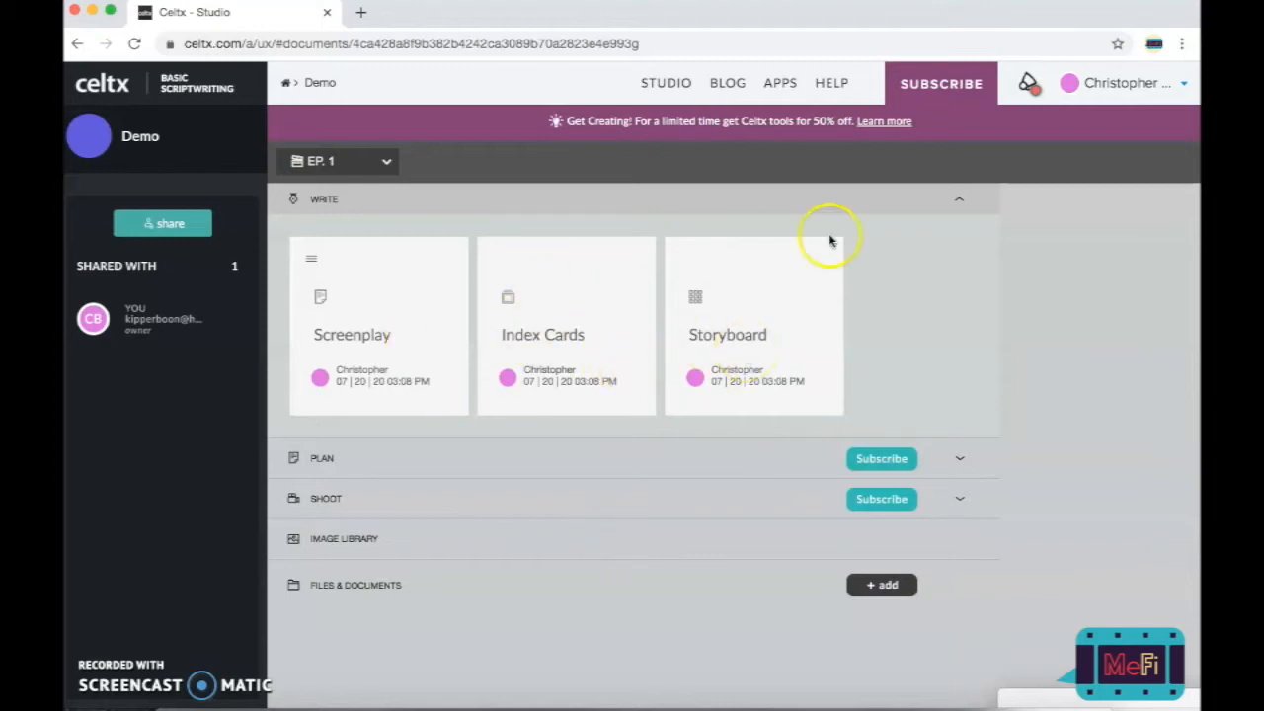
Step: Open the Screenplay document of the Demo project for writing
{"action": "left_click", "coordinate": [544, 348]}
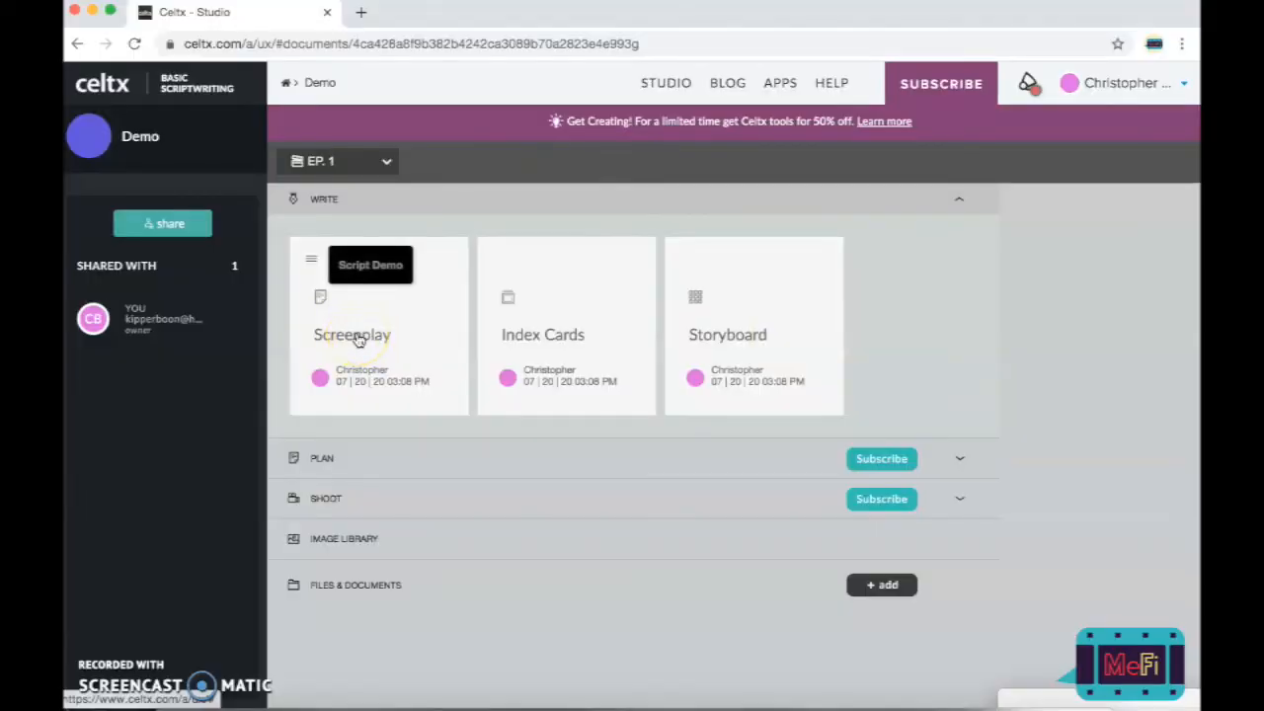
{"action": "left_click", "coordinate": [359, 339]}
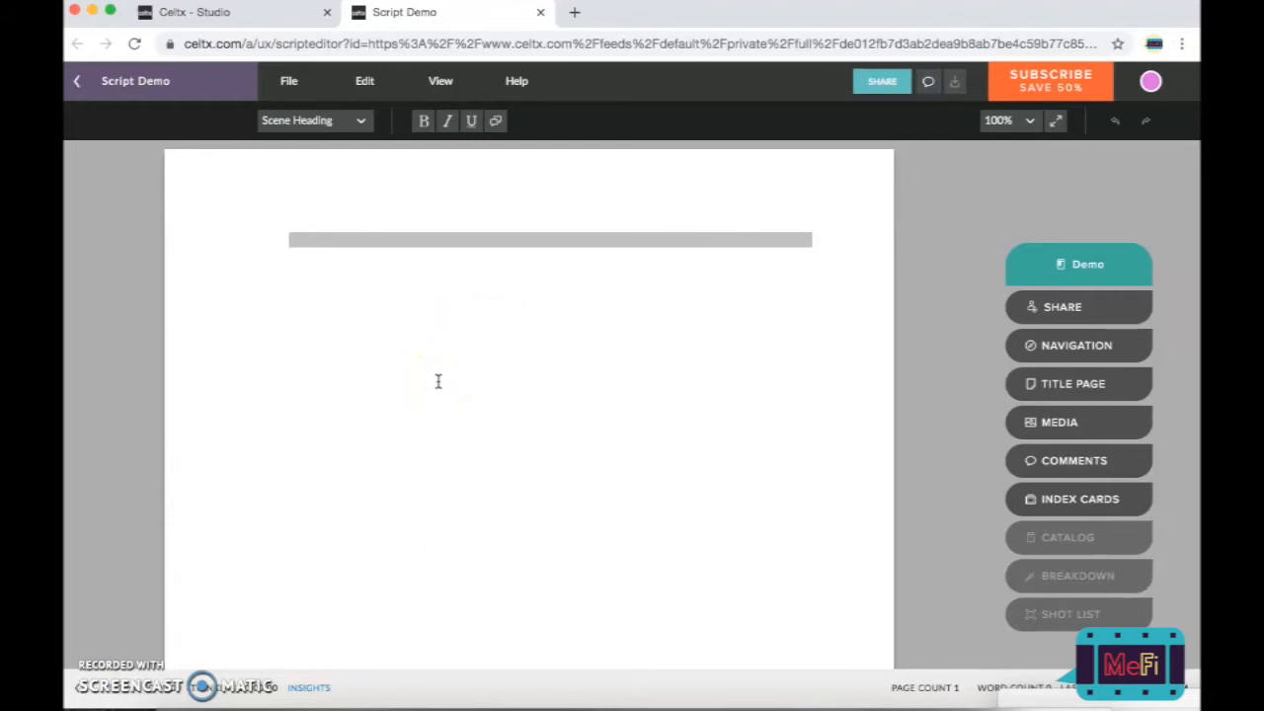
{"action": "left_click", "coordinate": [198, 292]}
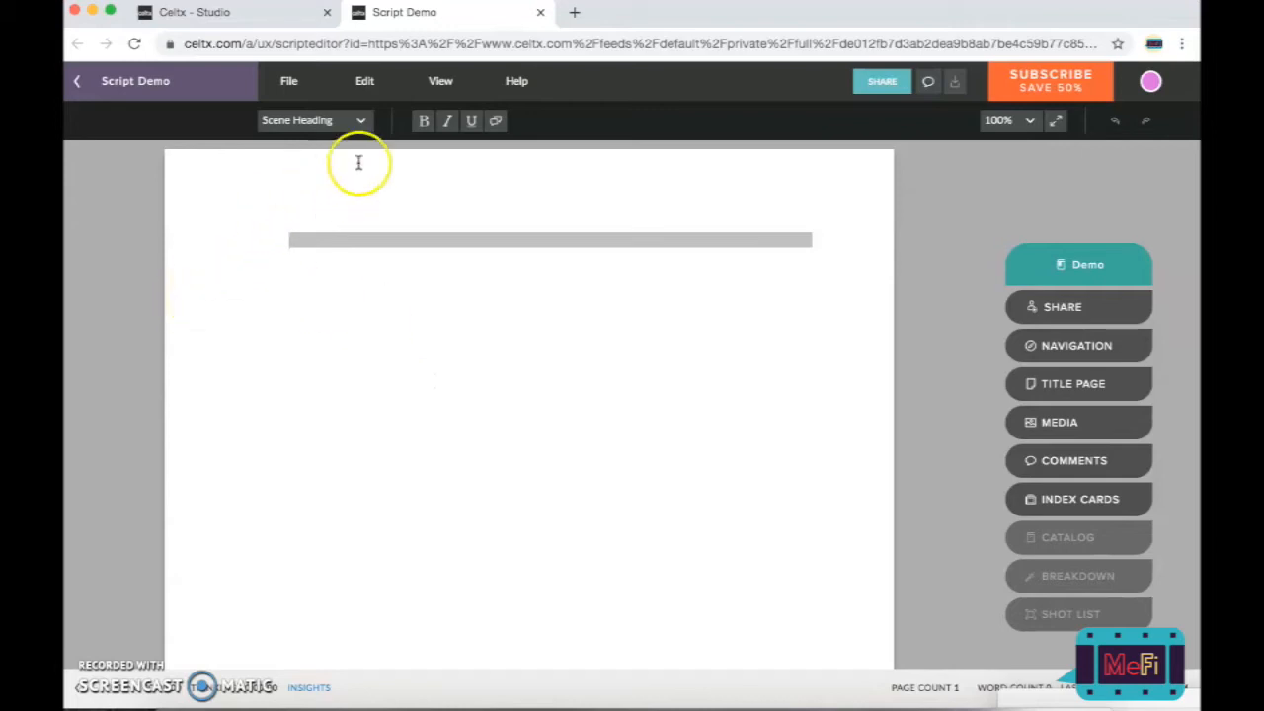
Step: Examine the text formatting options and the available screenplay element types, from Act to Text
{"action": "left_click", "coordinate": [422, 120]}
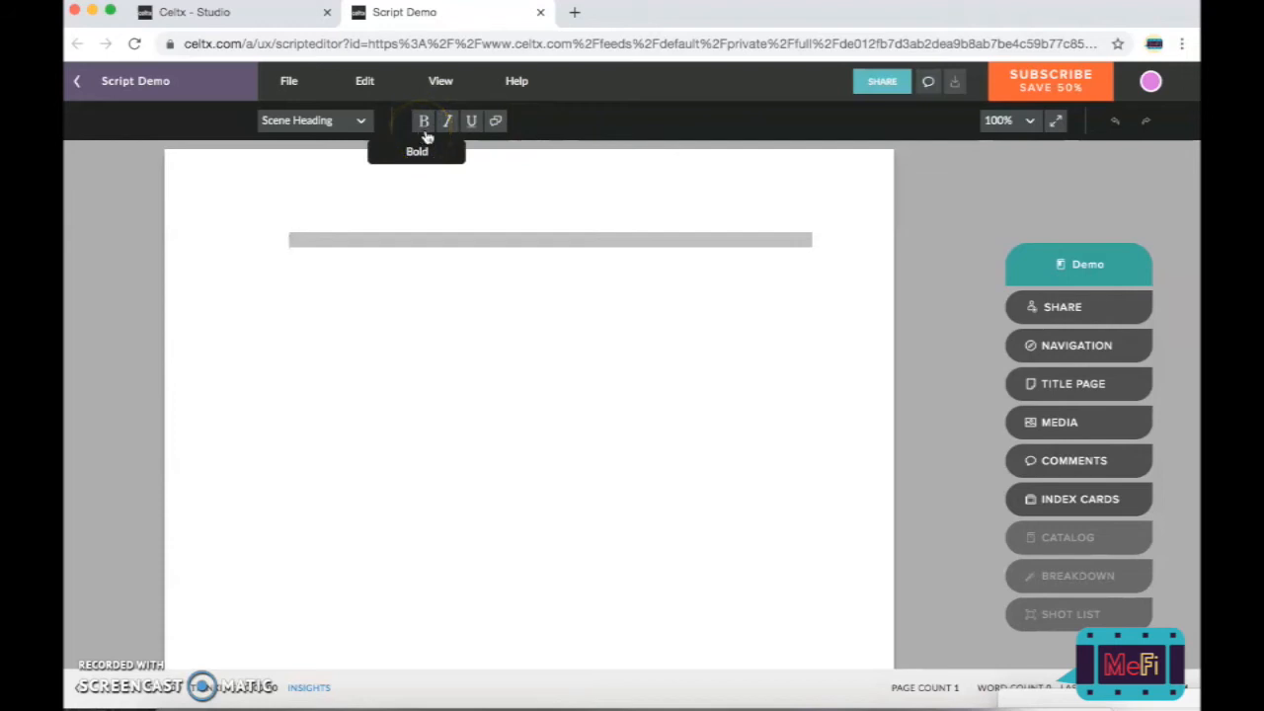
{"action": "left_click", "coordinate": [448, 123]}
{"action": "left_click", "coordinate": [471, 123]}
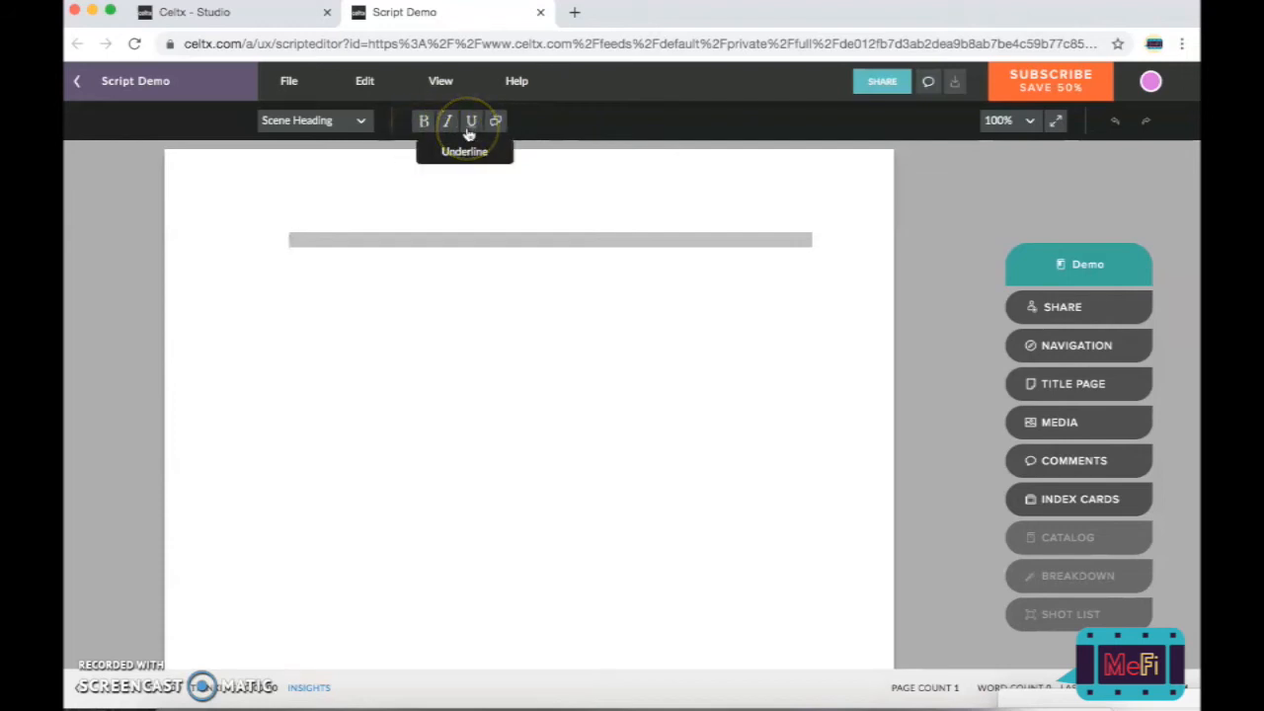
{"action": "left_click", "coordinate": [361, 122]}
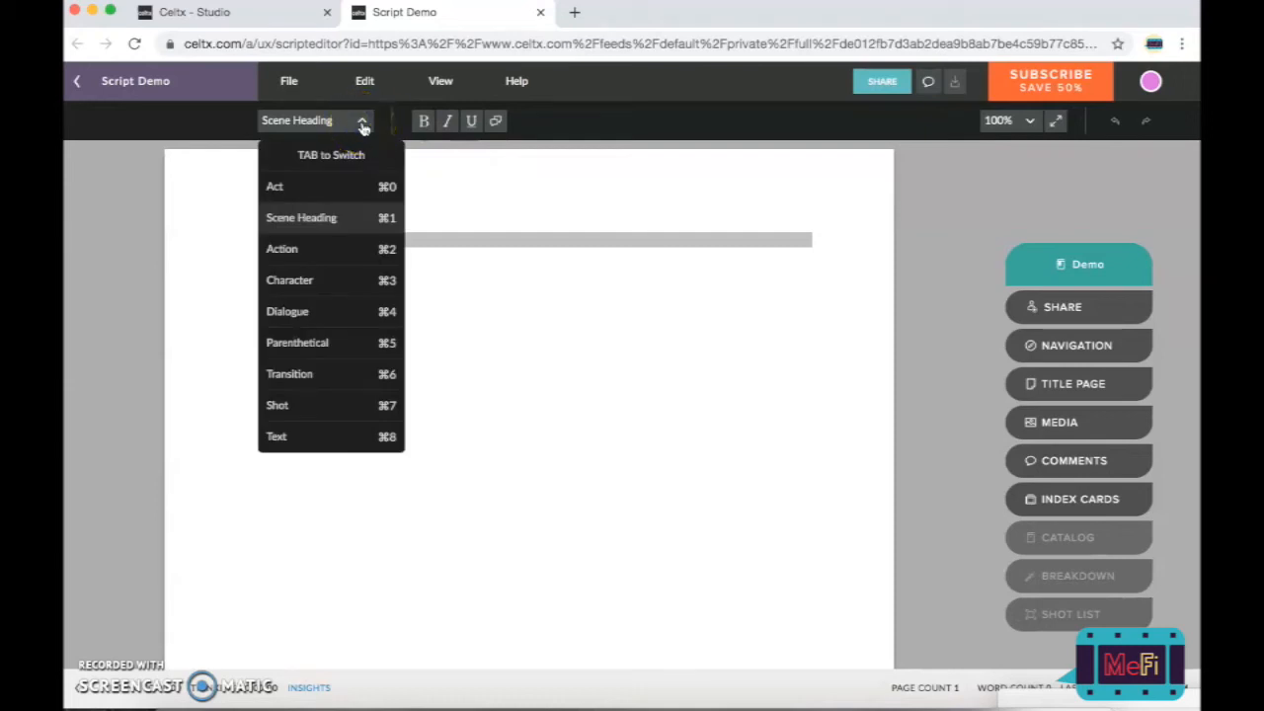
{"action": "left_click", "coordinate": [296, 219]}
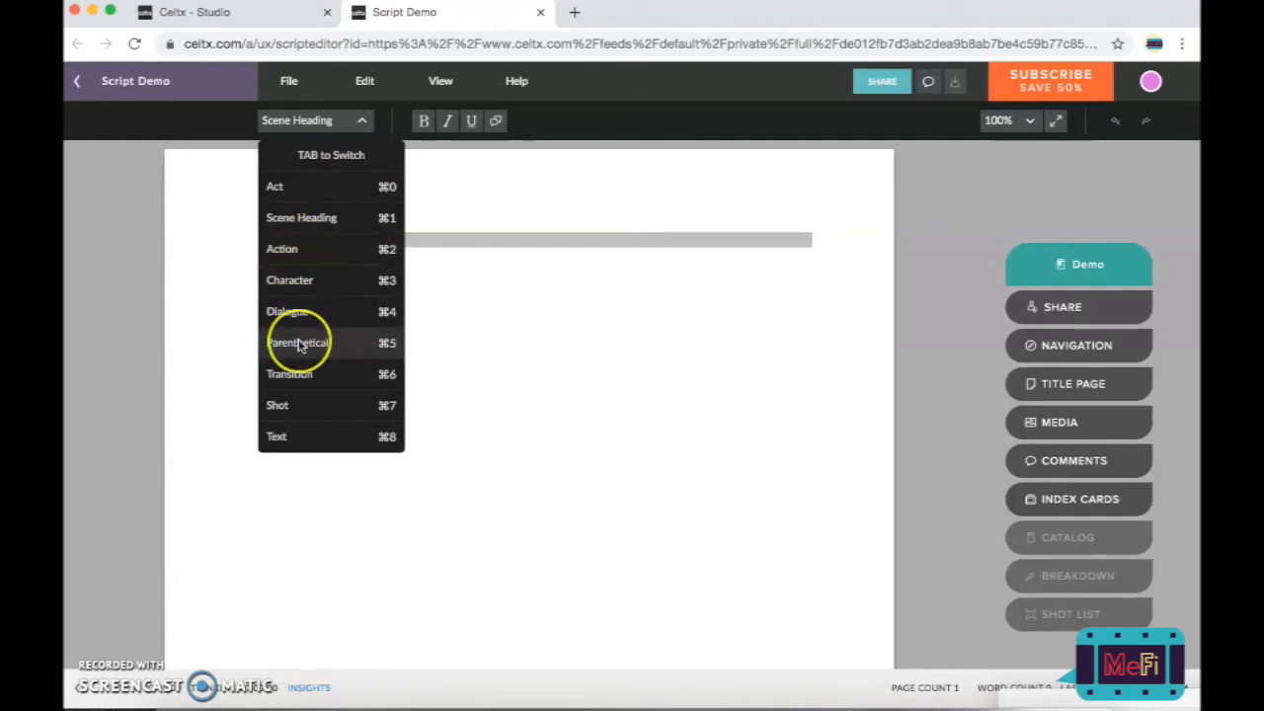
{"action": "left_click", "coordinate": [292, 375]}
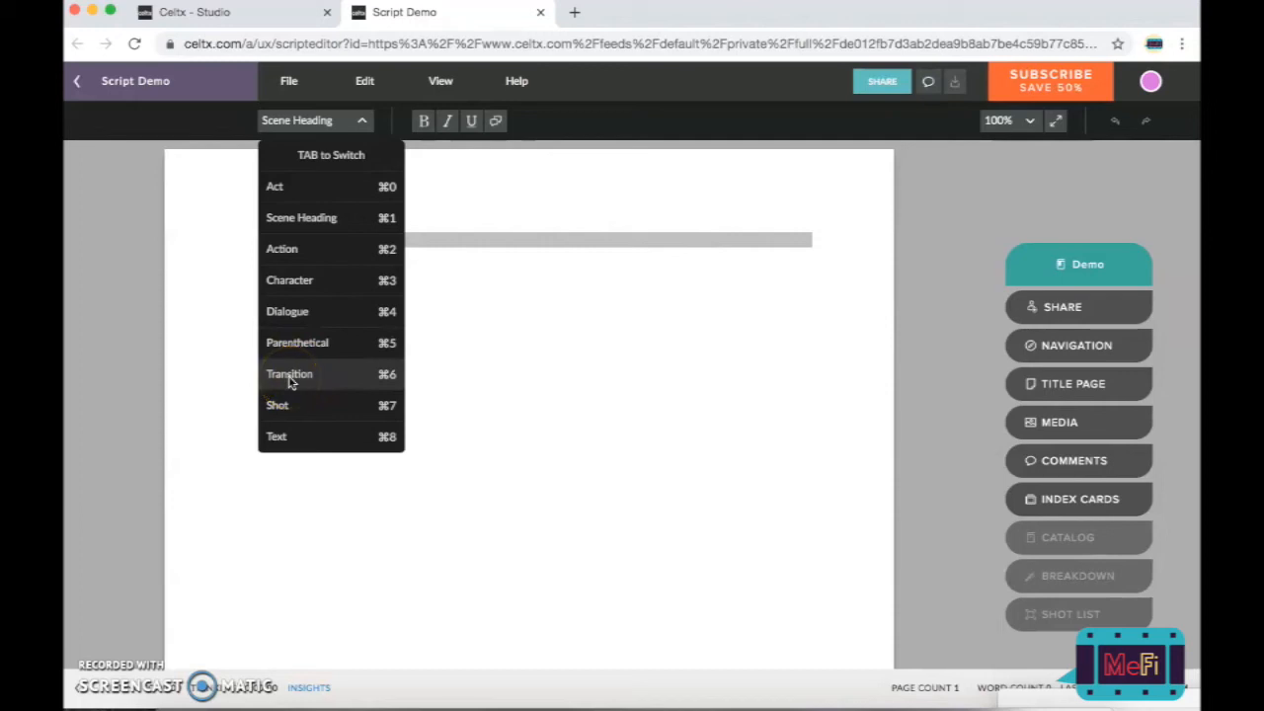
{"action": "left_click", "coordinate": [290, 411]}
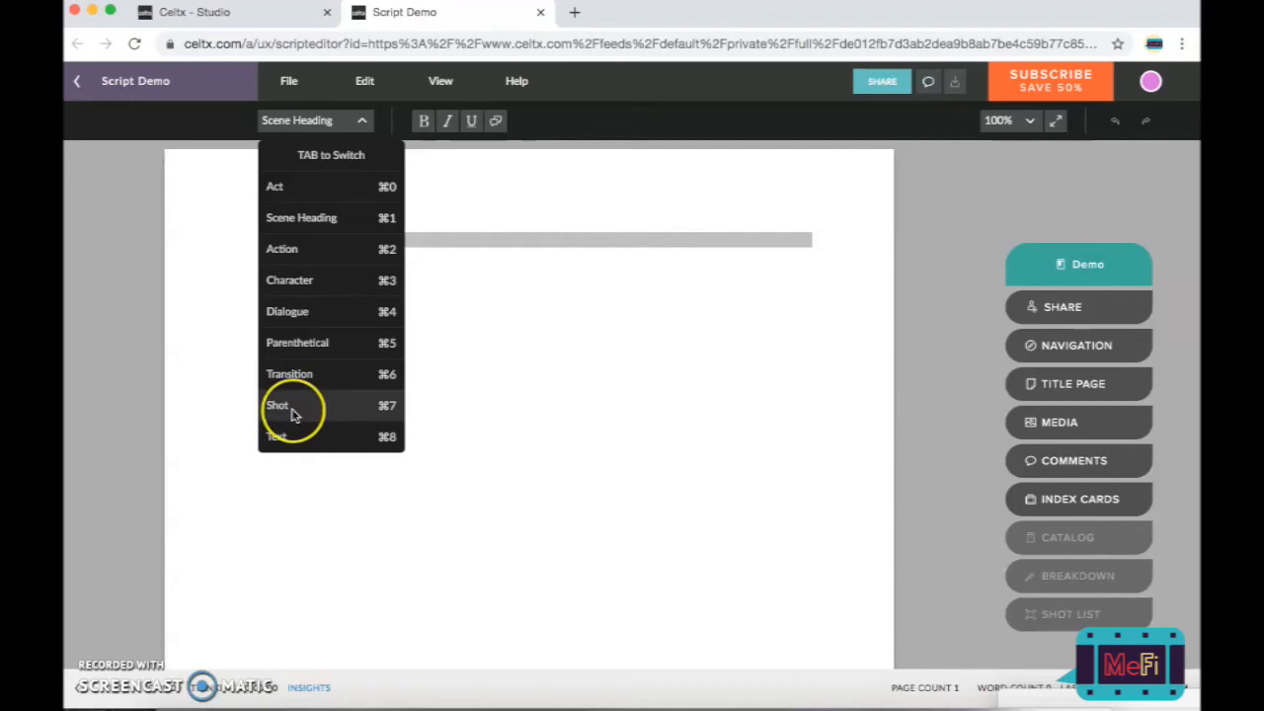
{"action": "left_click", "coordinate": [298, 446]}
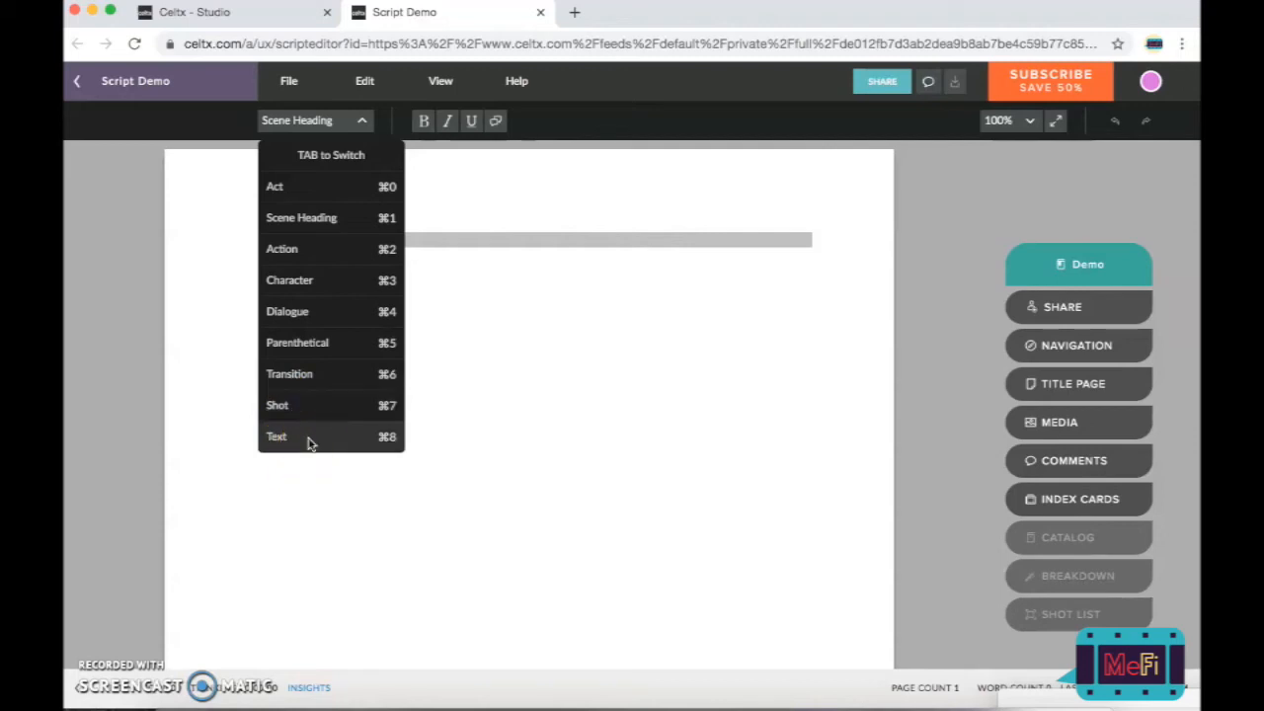
{"action": "left_click", "coordinate": [318, 223]}
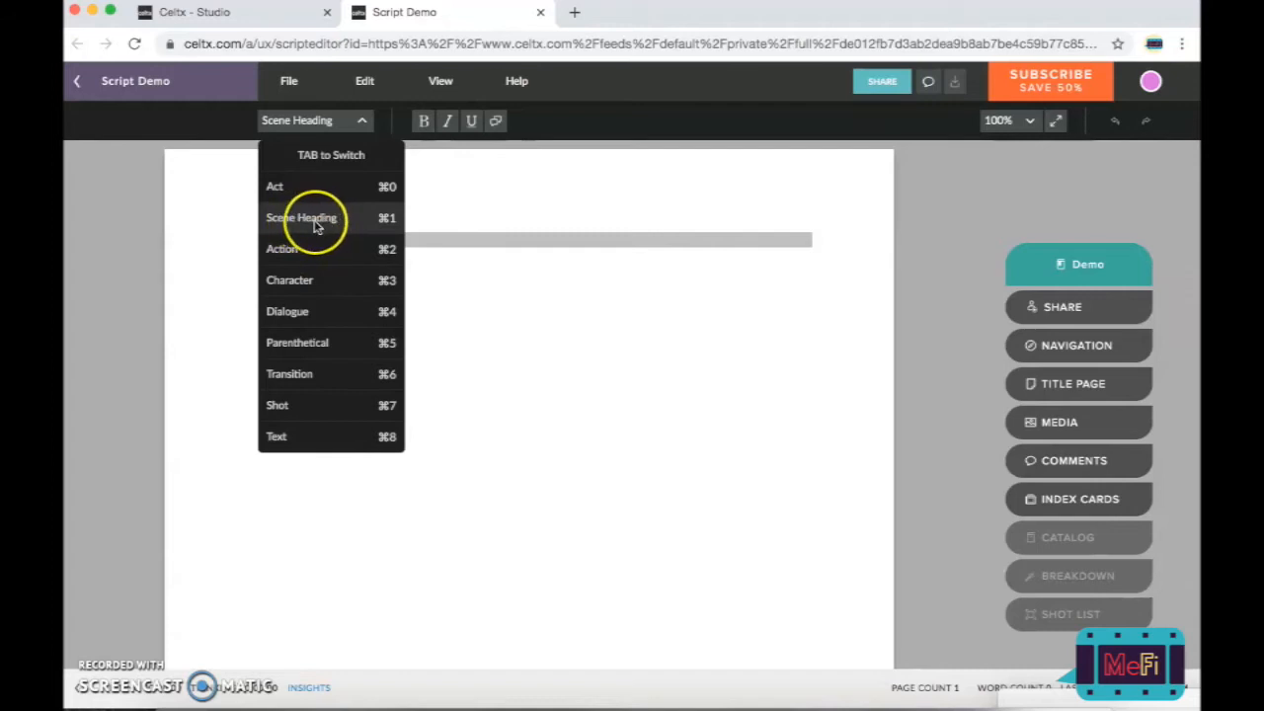
{"action": "left_click", "coordinate": [312, 281]}
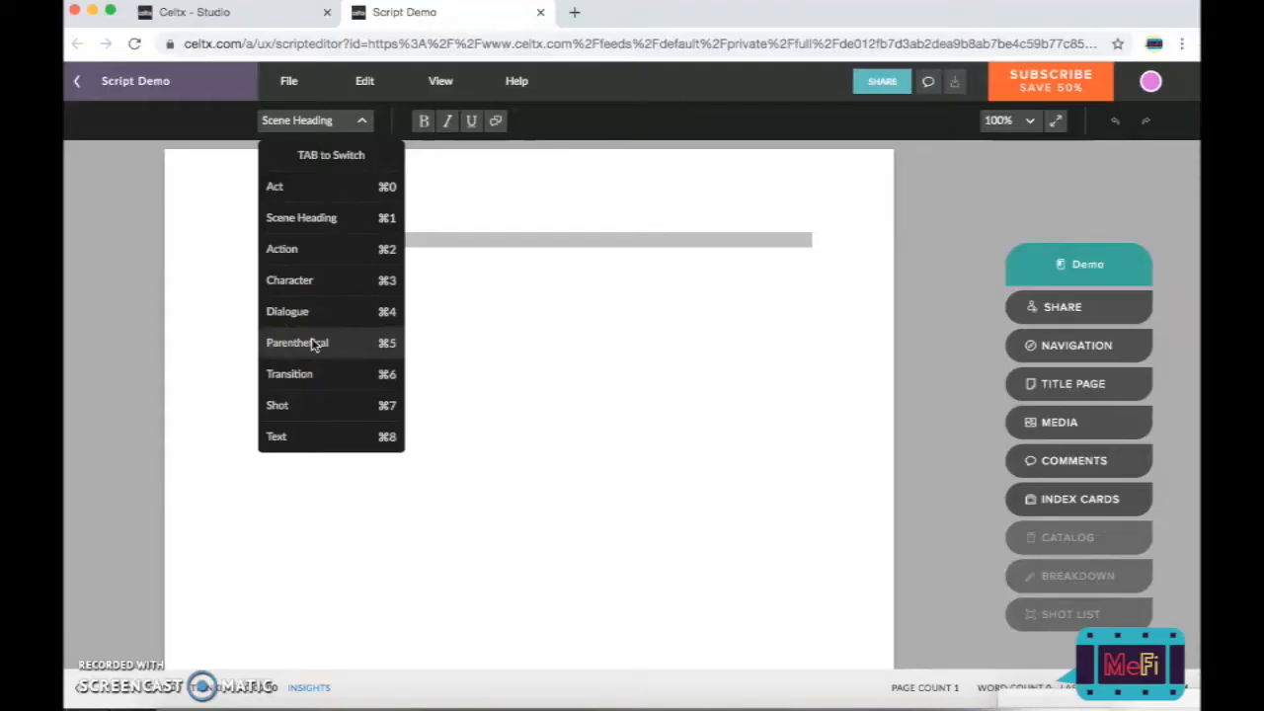
{"action": "left_click", "coordinate": [494, 318]}
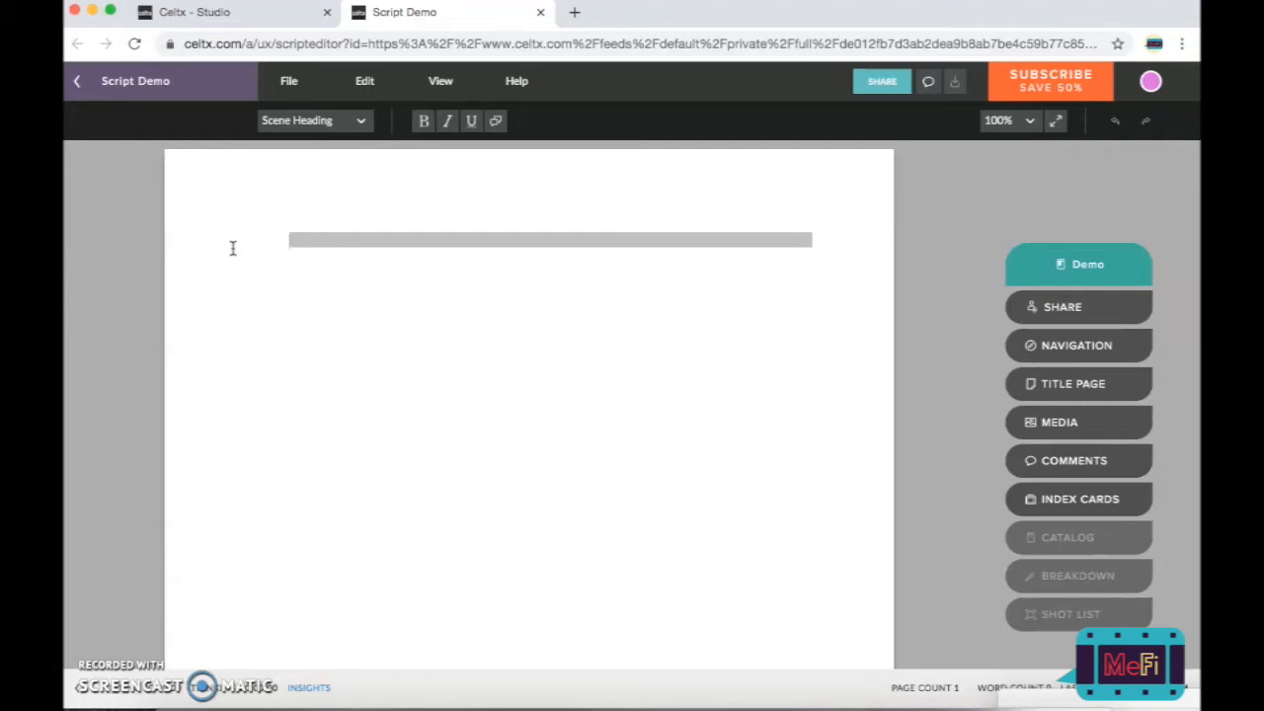
Step: Try INT. and EXT. in turn as the opening of the scene heading, clearing each one
{"action": "type", "text": "INT."}
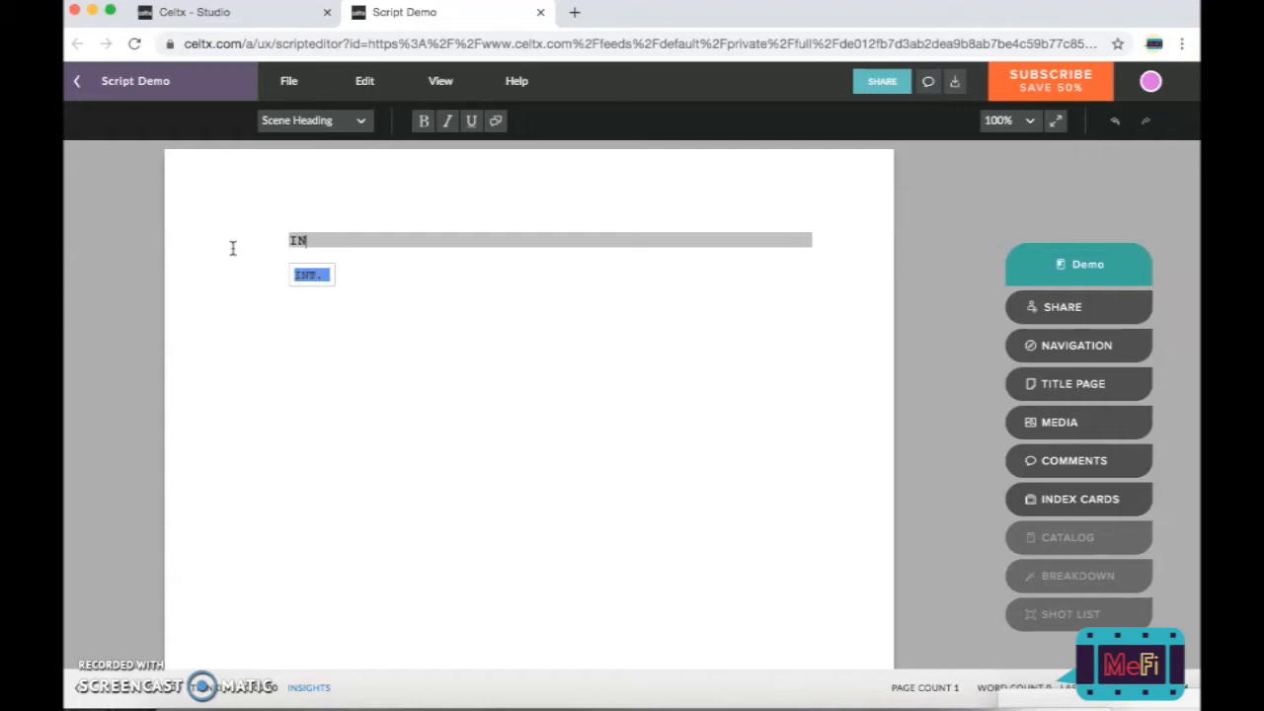
{"action": "key", "text": "BackSpace"}
{"action": "key", "text": "BackSpace"}
{"action": "key", "text": "BackSpace"}
{"action": "key", "text": "BackSpace"}
{"action": "type", "text": "EXT."}
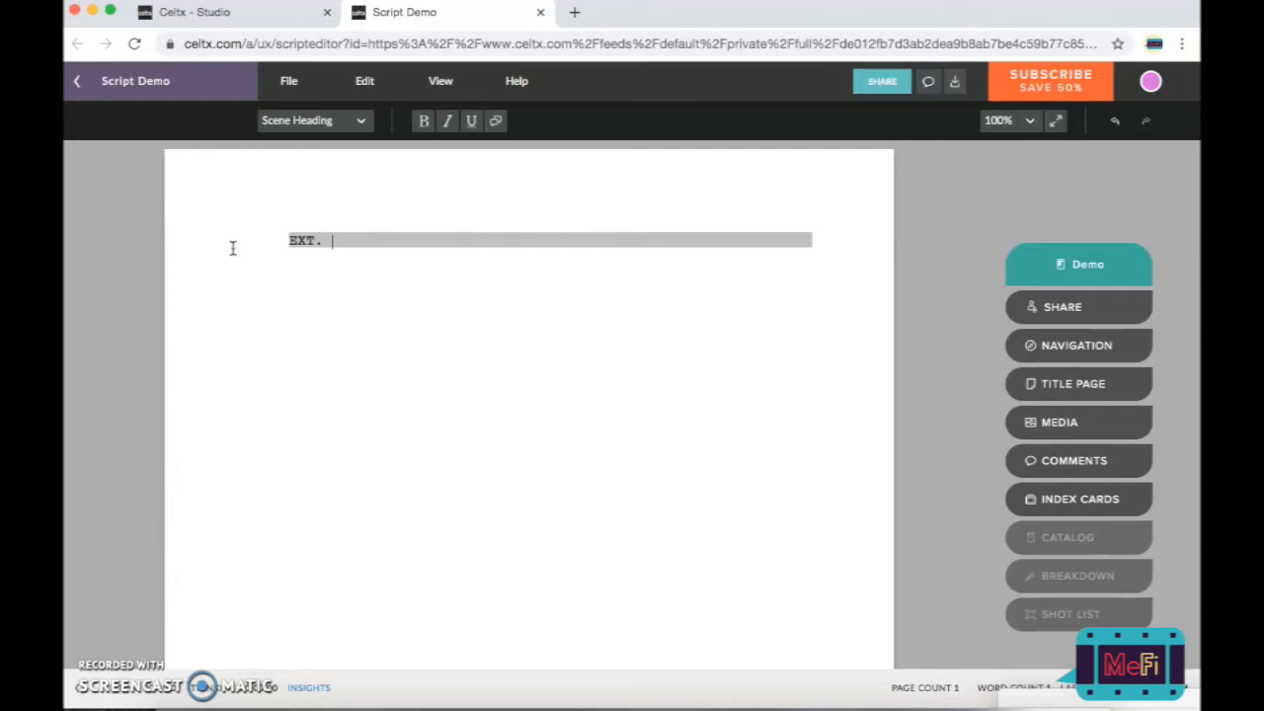
{"action": "key", "text": "BackSpace"}
{"action": "key", "text": "BackSpace"}
{"action": "key", "text": "BackSpace"}
{"action": "key", "text": "BackSpace"}
{"action": "key", "text": "BackSpace"}
Step: Write the scene heading "INT./EXT. CAR (TRAVELLING)/ROAD - DAY" on the first line of the script
{"action": "type", "text": "INT./EXT"}
{"action": "type", "text": "CAR (TRAVELLING)"}
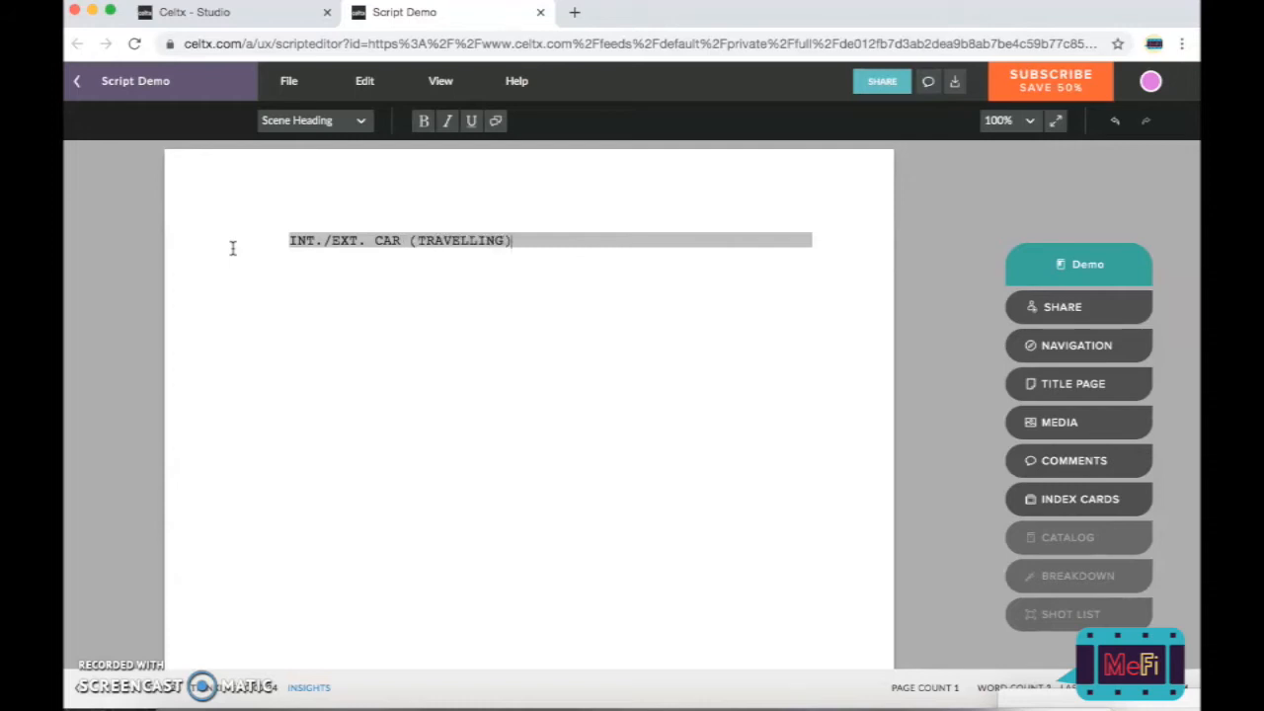
{"action": "type", "text": "/ROAD - DAY"}
{"action": "left_click", "coordinate": [513, 239]}
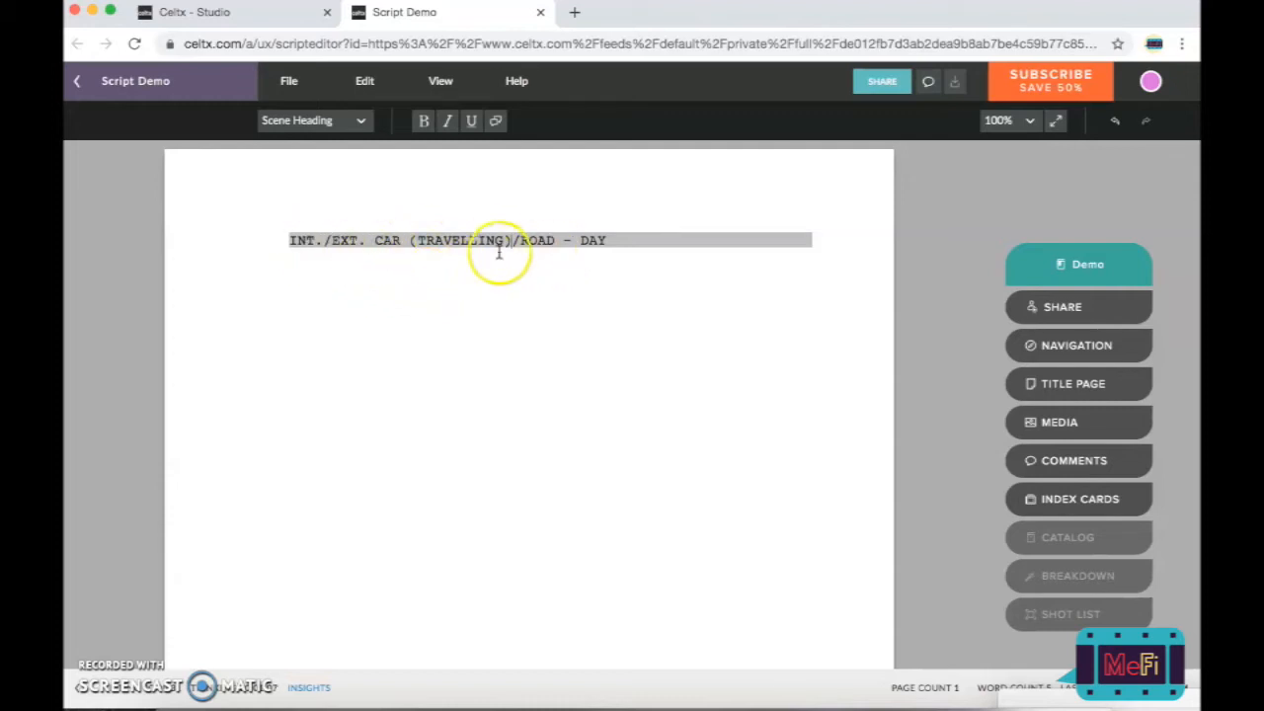
Step: Delete everything after INT. from the scene heading
{"action": "left_click_drag", "start_coordinate": [377, 240], "coordinate": [633, 234]}
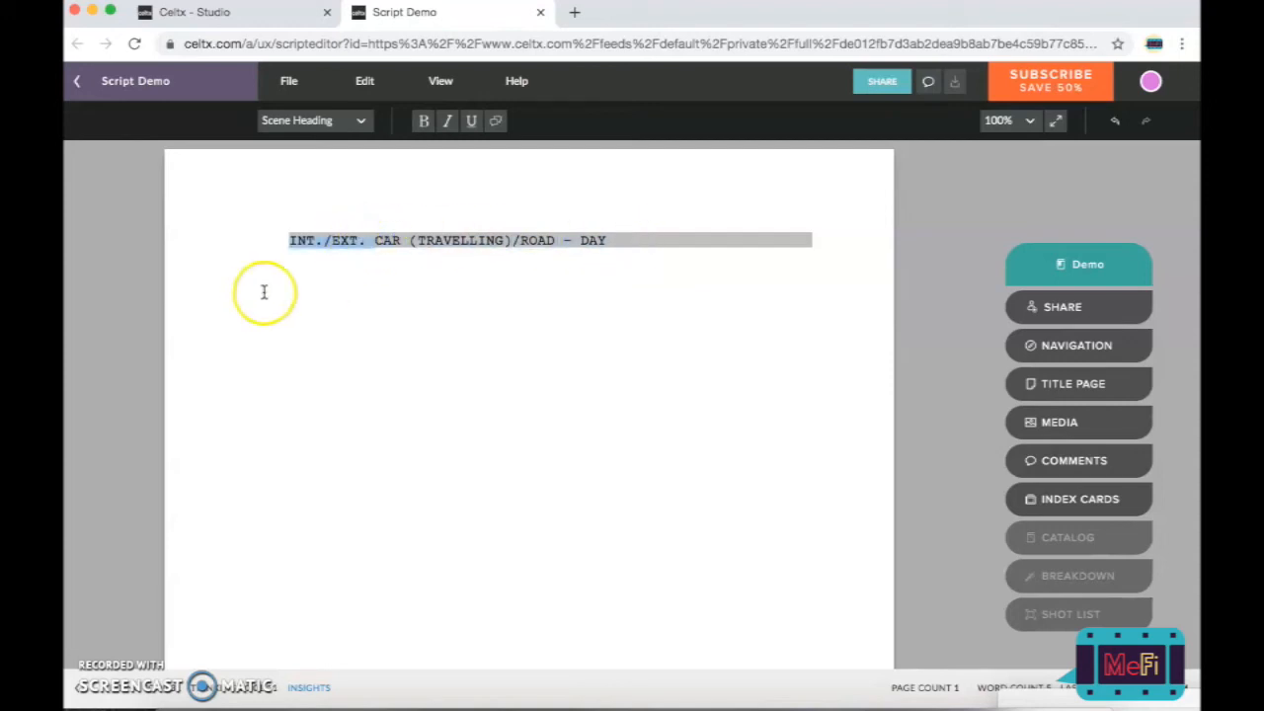
{"action": "left_click", "coordinate": [429, 259]}
{"action": "left_click_drag", "start_coordinate": [377, 238], "coordinate": [621, 240]}
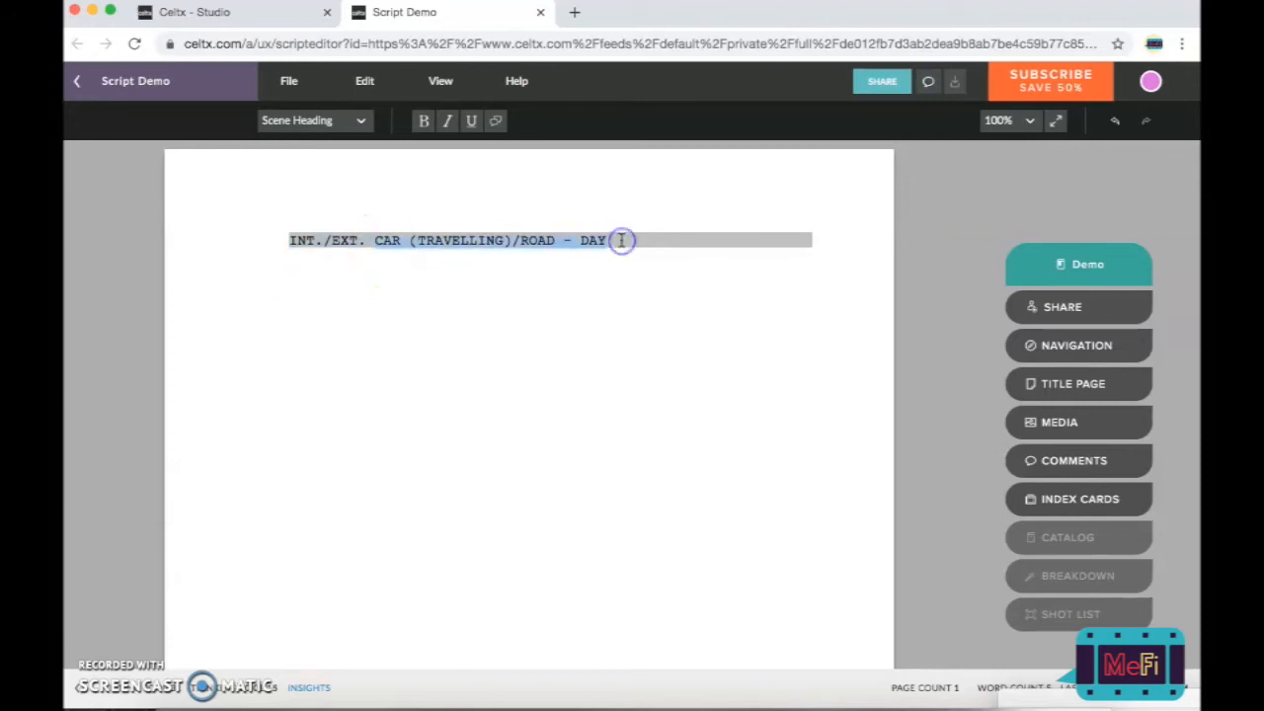
{"action": "key", "text": "BackSpace"}
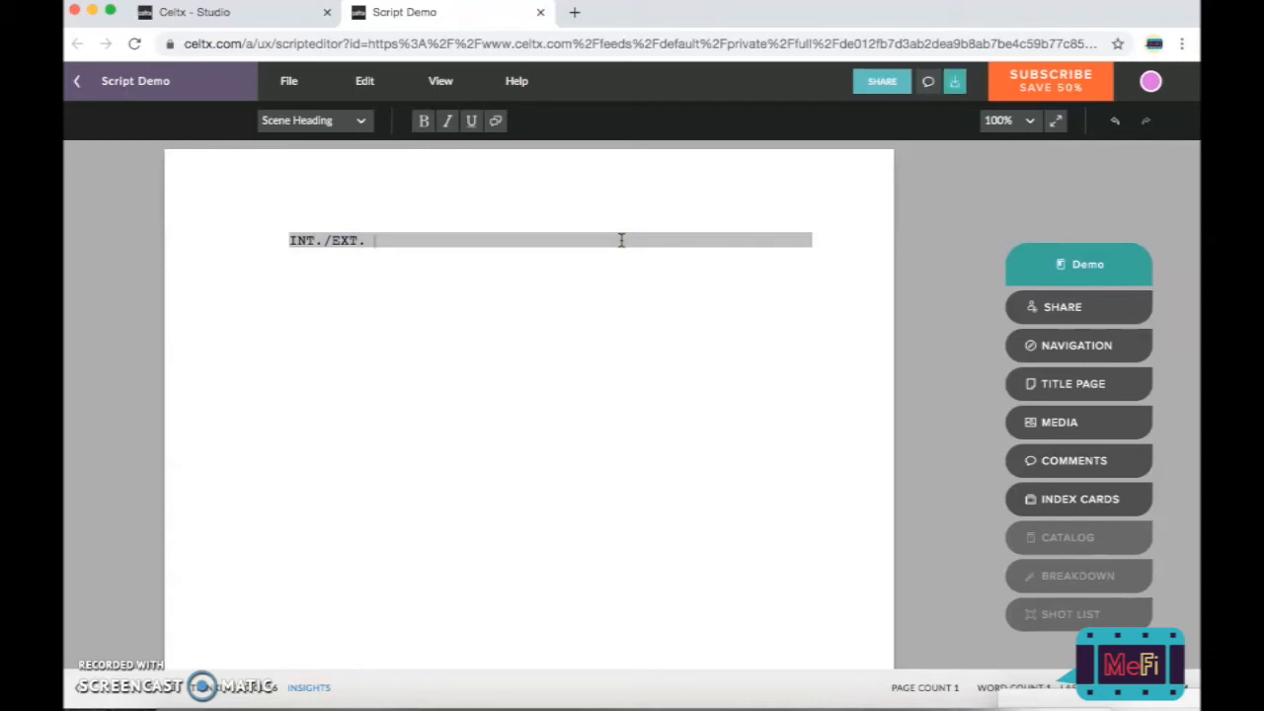
{"action": "key", "text": "BackSpace"}
{"action": "key", "text": "BackSpace"}
{"action": "key", "text": "BackSpace"}
{"action": "key", "text": "BackSpace"}
{"action": "key", "text": "BackSpace"}
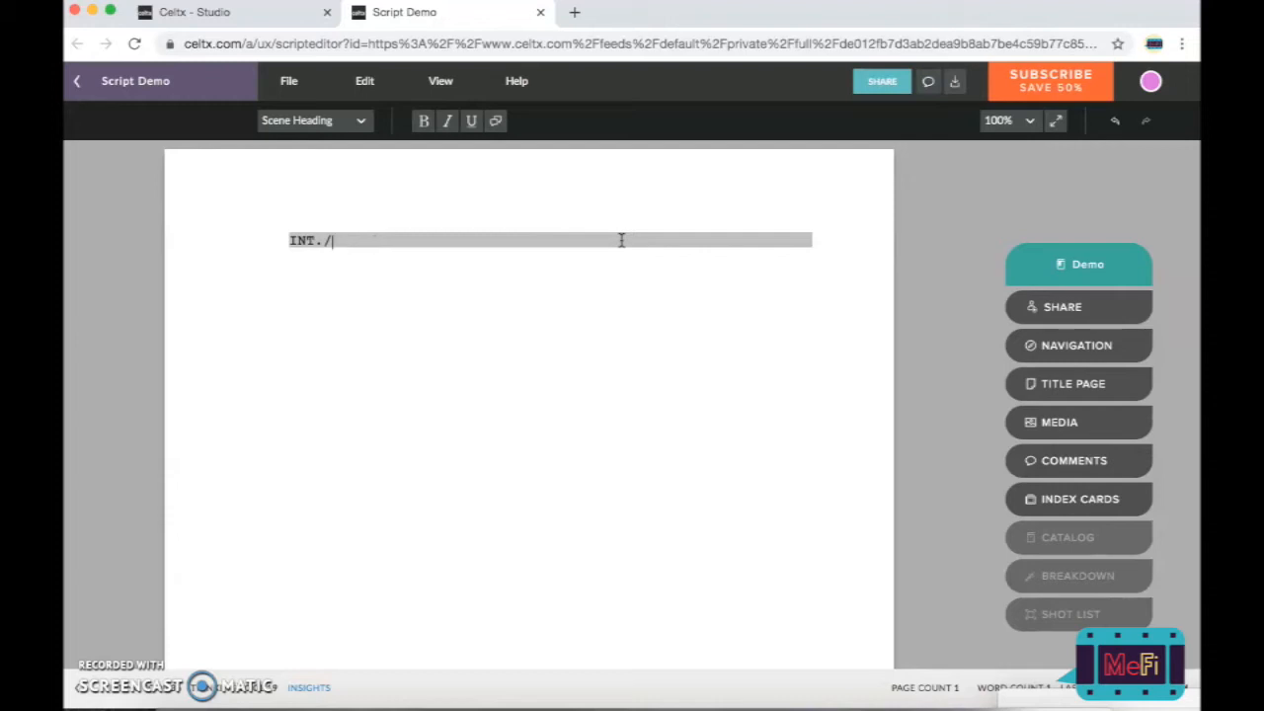
{"action": "key", "text": "BackSpace"}
Step: Continue the scene heading after INT. with the location "MARTIN FAMILY HOME - KITCHEN -"
{"action": "type", "text": "MARTIN FAMILY HOME -"}
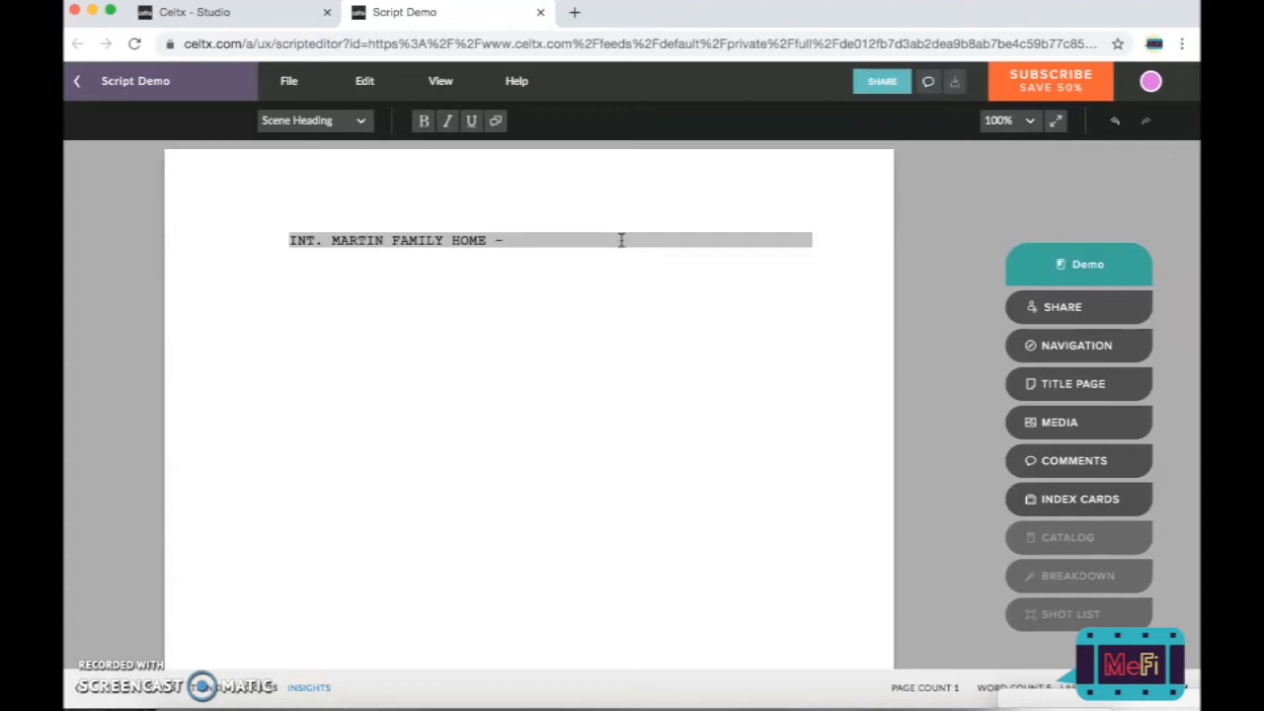
{"action": "type", "text": "KITCHEN -"}
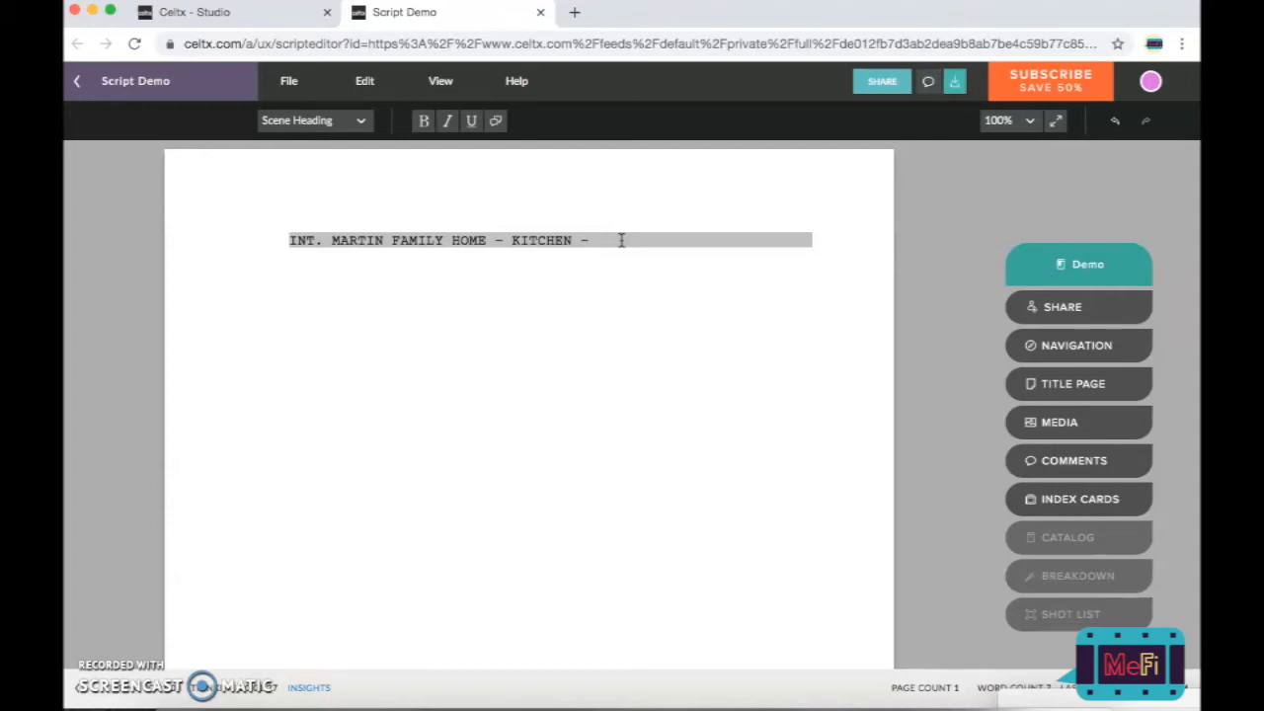
Step: Try adding SOUTH MANCHESTER after KITCHEN in the scene heading, then remove it
{"action": "type", "text": "SOUTH MAN"}
{"action": "type", "text": "CHESTER"}
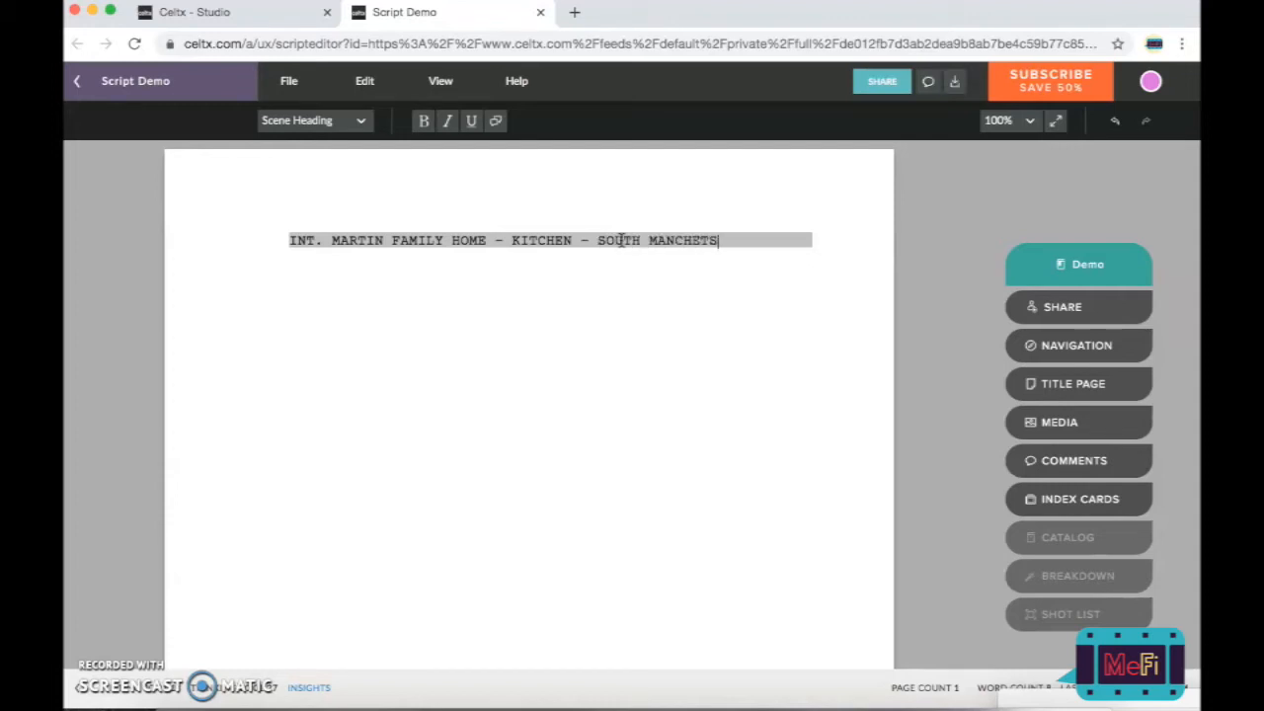
{"action": "key", "text": "BackSpace"}
{"action": "key", "text": "BackSpace"}
{"action": "key", "text": "BackSpace"}
{"action": "key", "text": "BackSpace"}
{"action": "type", "text": "STER"}
{"action": "key", "text": "BackSpace"}
{"action": "key", "text": "BackSpace"}
{"action": "key", "text": "BackSpace"}
{"action": "key", "text": "BackSpace"}
{"action": "key", "text": "BackSpace"}
{"action": "key", "text": "BackSpace"}
{"action": "key", "text": "BackSpace"}
{"action": "key", "text": "BackSpace"}
{"action": "key", "text": "BackSpace"}
{"action": "key", "text": "BackSpace"}
{"action": "key", "text": "BackSpace"}
{"action": "key", "text": "BackSpace"}
{"action": "key", "text": "BackSpace"}
{"action": "key", "text": "BackSpace"}
{"action": "key", "text": "BackSpace"}
{"action": "key", "text": "BackSpace"}
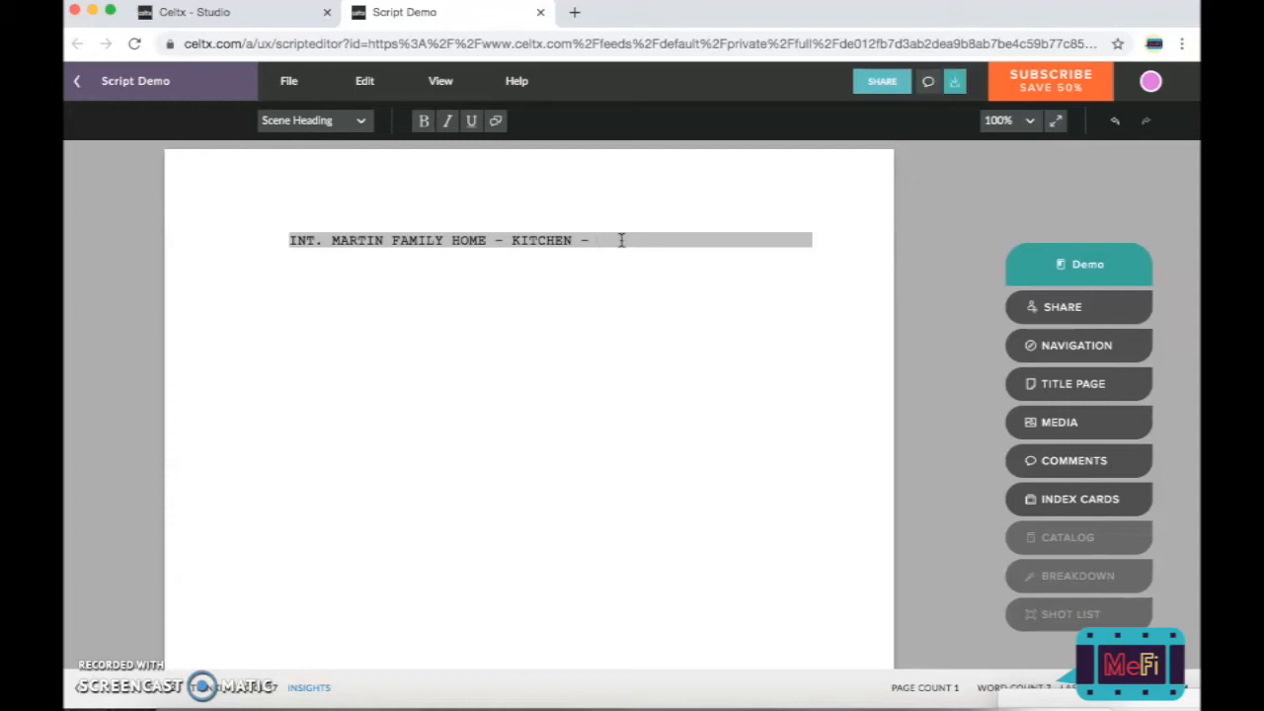
Step: End the scene heading with the time of day MORNING
{"action": "type", "text": "MORNING"}
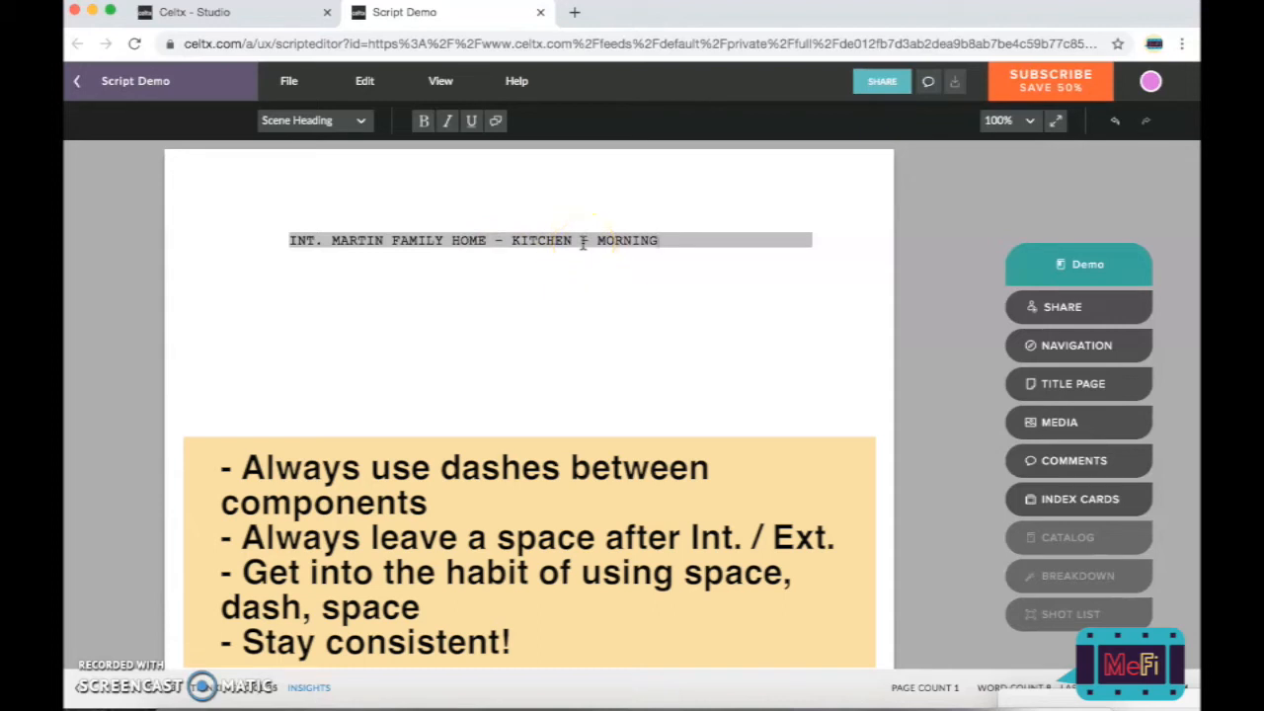
Step: Examine the spaces and dashes separating the components of the scene heading
{"action": "left_click", "coordinate": [321, 242]}
{"action": "left_click", "coordinate": [378, 244]}
{"action": "left_click", "coordinate": [484, 243]}
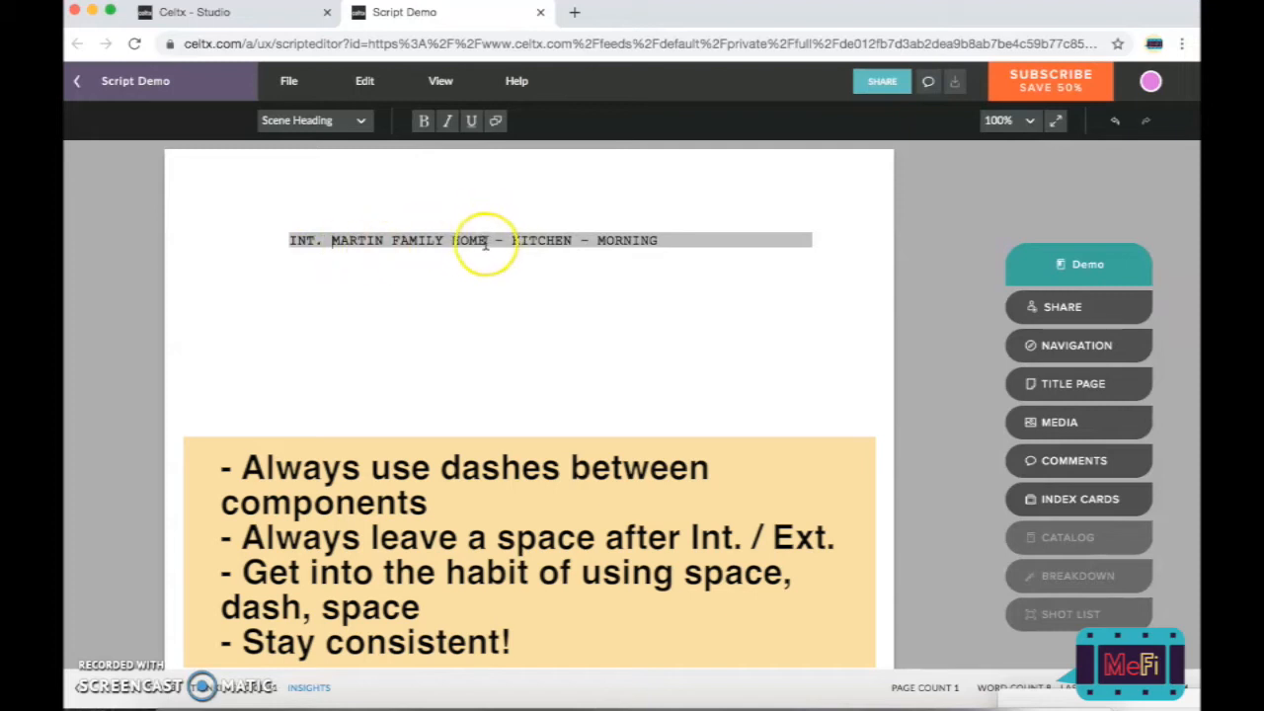
{"action": "left_click", "coordinate": [842, 284]}
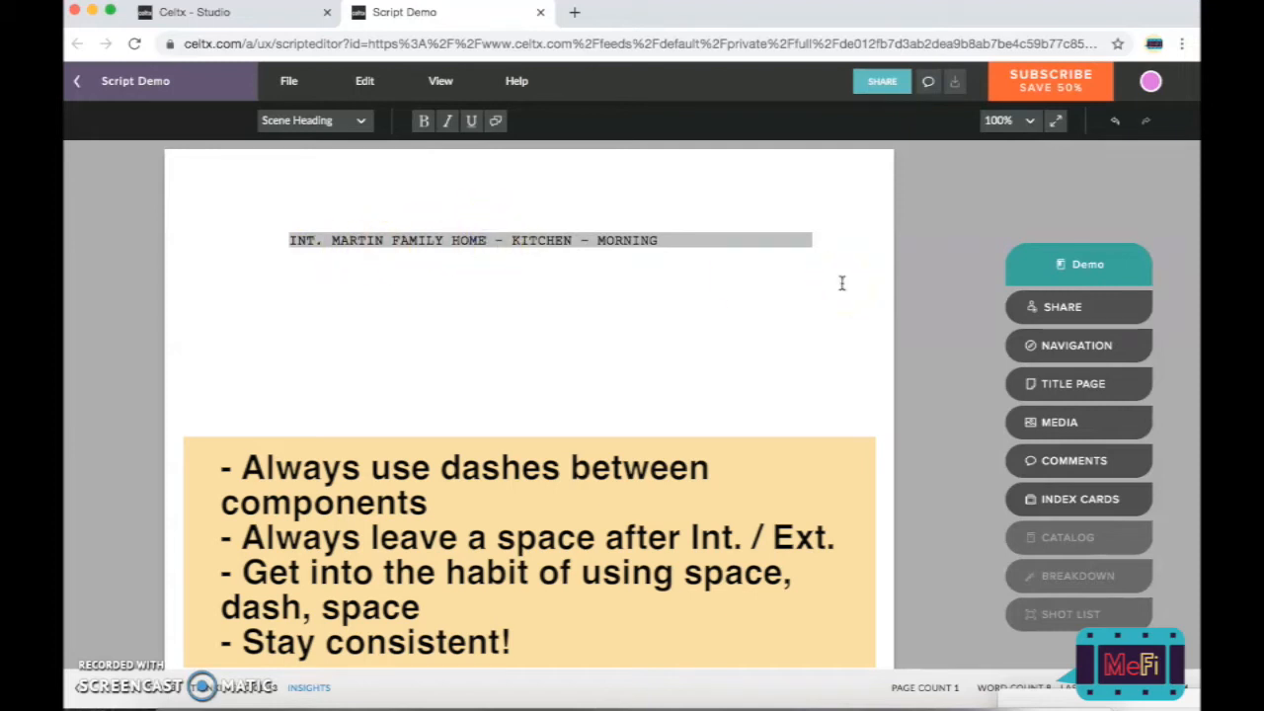
{"action": "key", "text": "Right"}
{"action": "key", "text": "Right"}
{"action": "key", "text": "Right"}
{"action": "key", "text": "Right"}
{"action": "key", "text": "Right"}
{"action": "left_click", "coordinate": [889, 300]}
{"action": "left_click", "coordinate": [787, 285]}
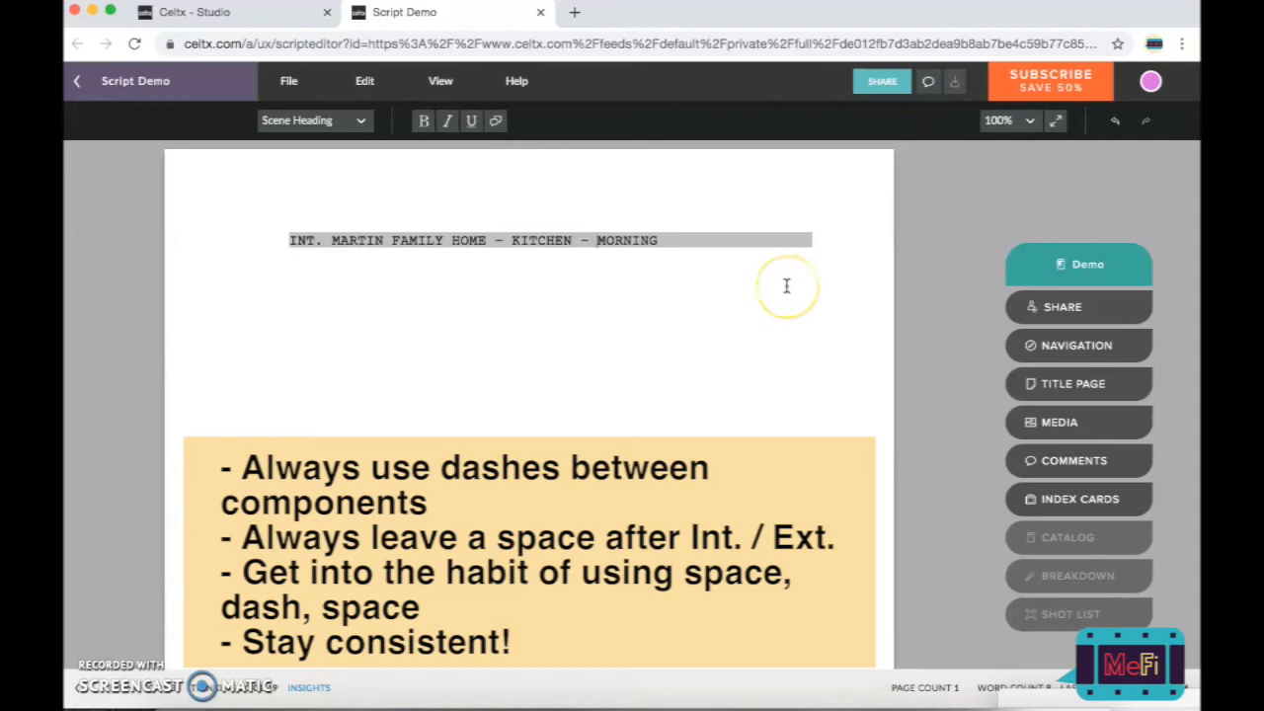
{"action": "left_click", "coordinate": [732, 289]}
{"action": "left_click", "coordinate": [653, 291]}
{"action": "left_click", "coordinate": [334, 240]}
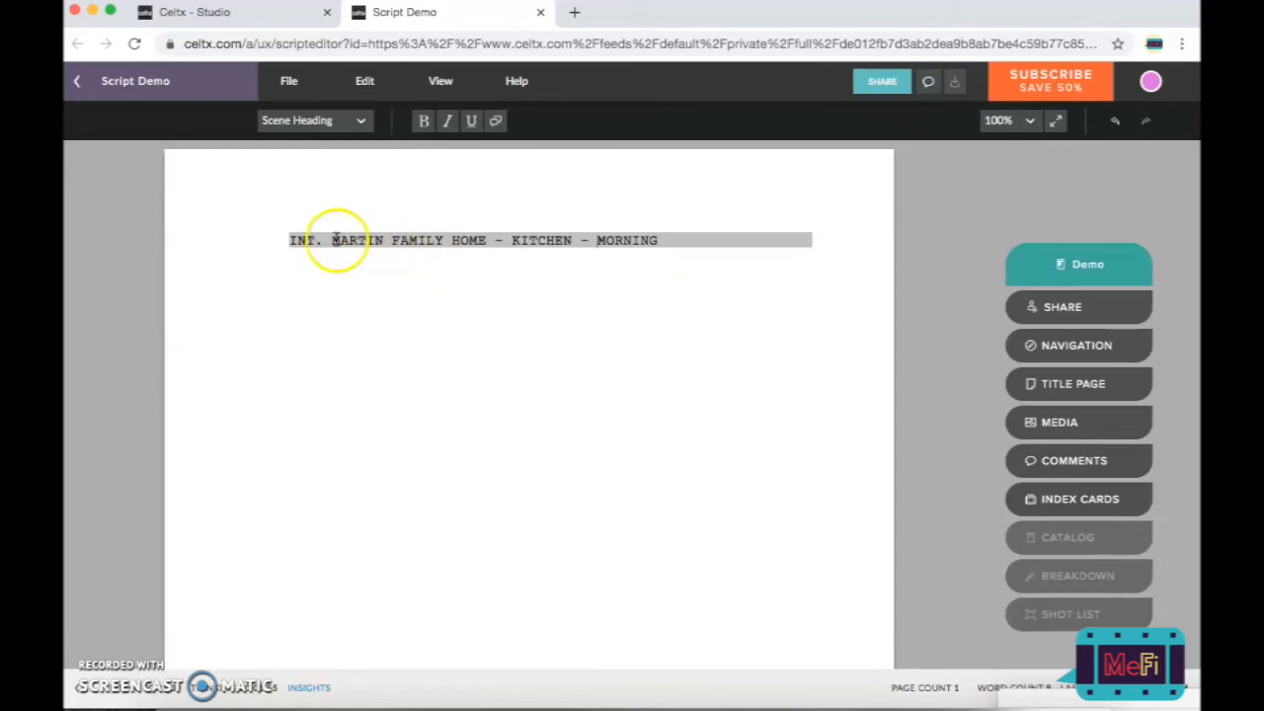
{"action": "left_click_drag", "start_coordinate": [334, 240], "coordinate": [453, 240]}
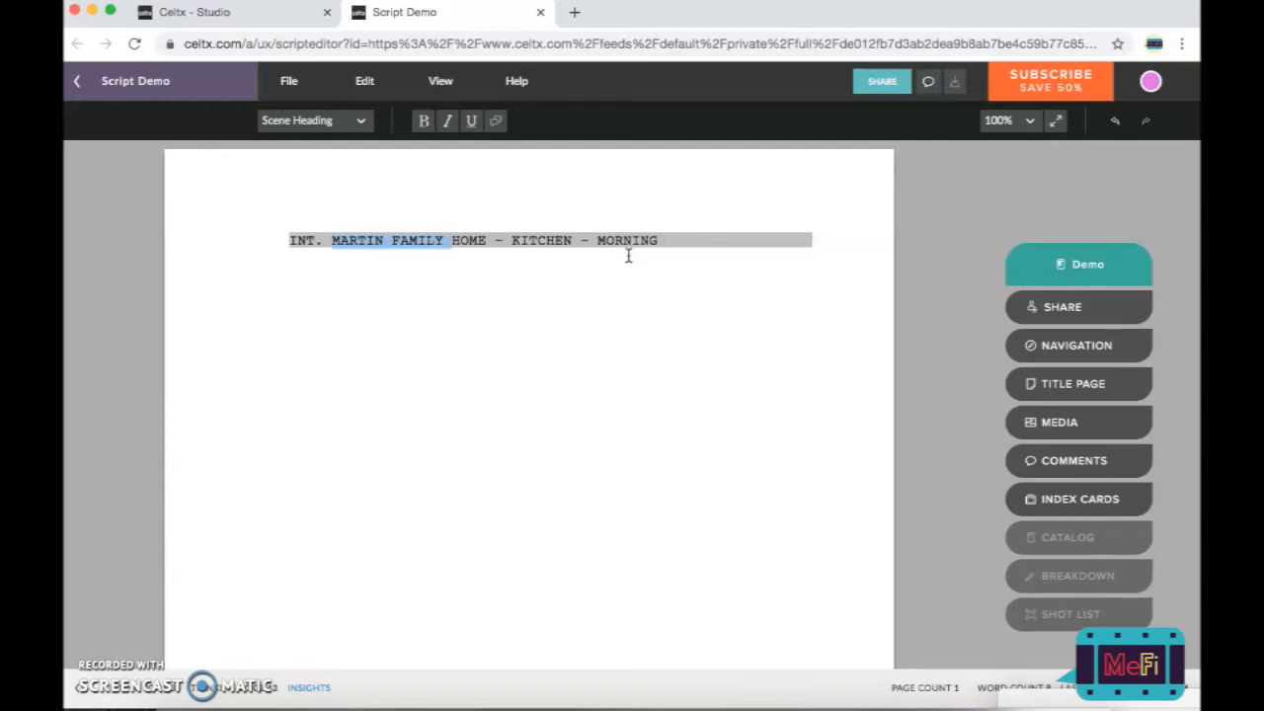
{"action": "left_click", "coordinate": [503, 274]}
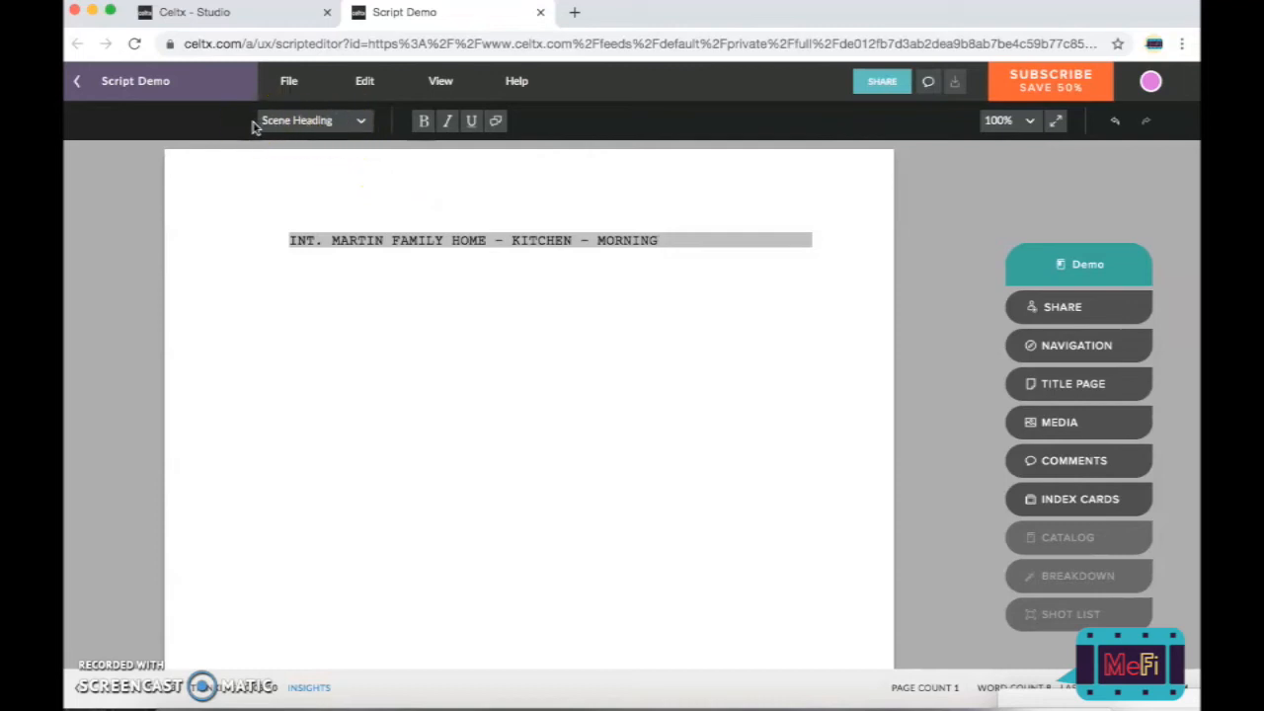
Step: Write an action line: the character's full name in capitals, "is at the kitchen table packing a picnic. She's early to mid-30s, with a tiredness in her eyes."
{"action": "key", "text": "Return"}
{"action": "type", "text": "AMY MARTIN is at the kitchen"}
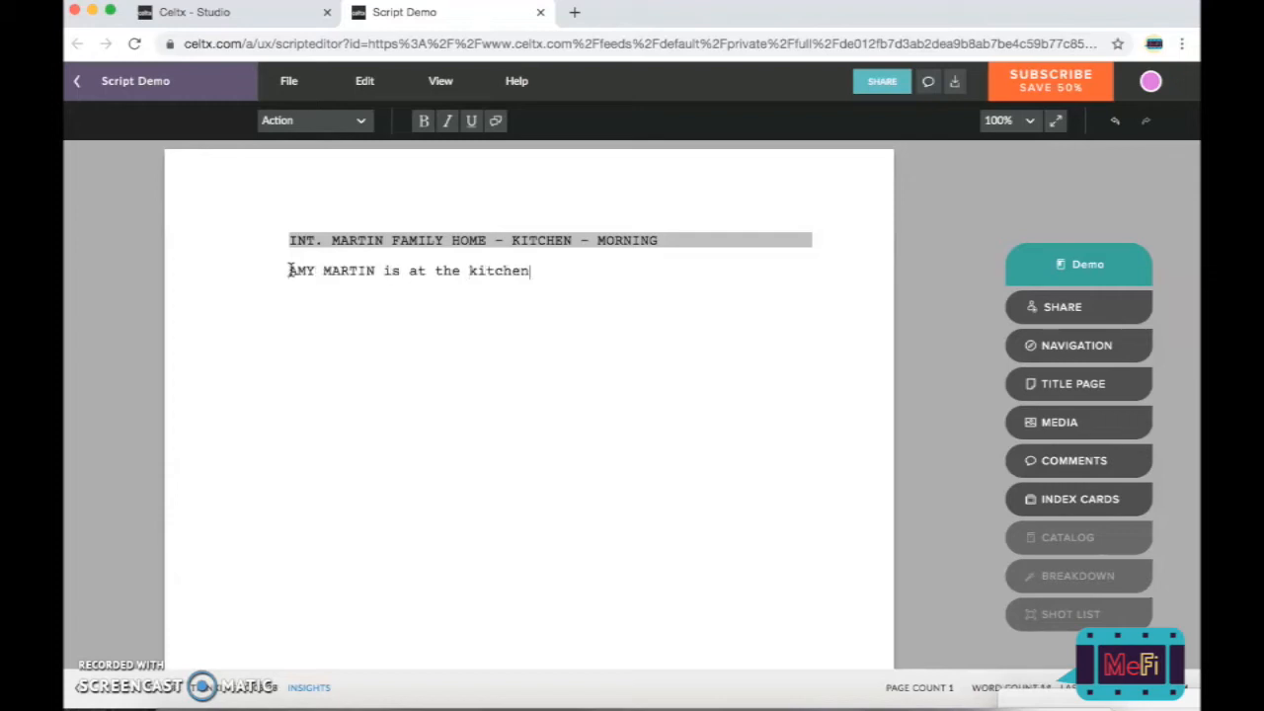
{"action": "type", "text": " table packing a picnic. She's early to mid-30s, with a tiredness in her eyes."}
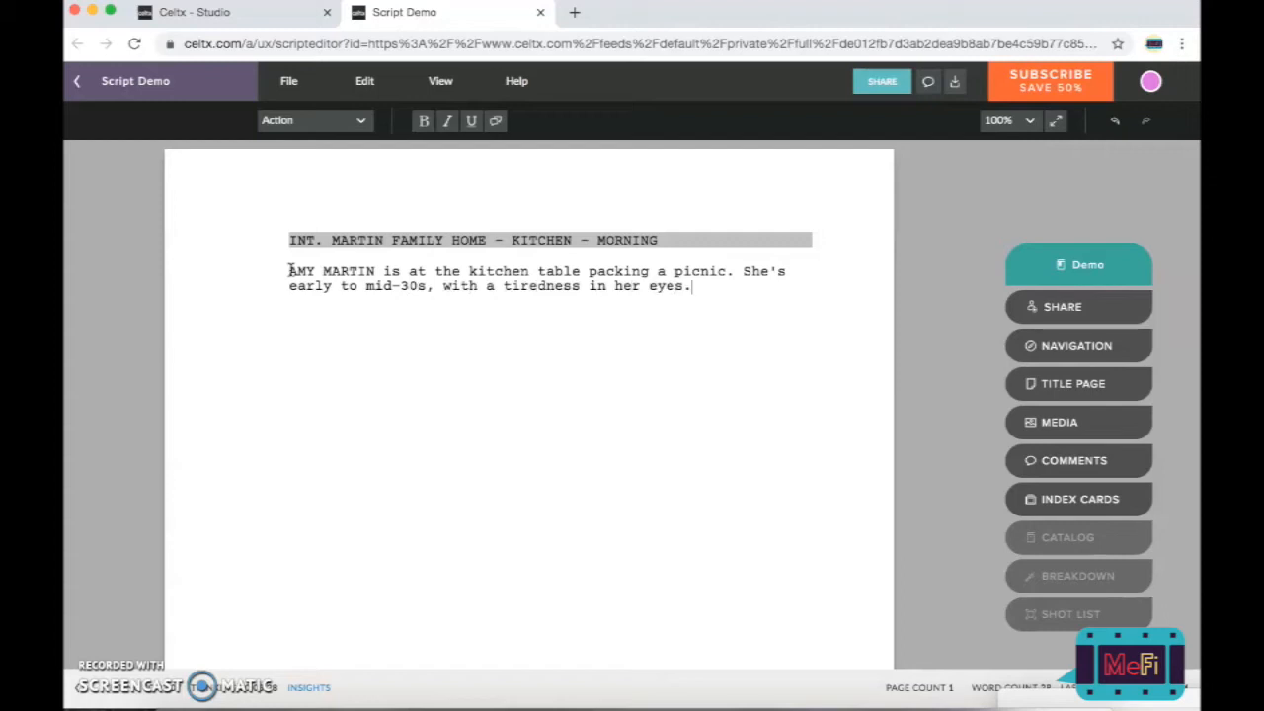
Step: Add a second action paragraph reading "The decor is slightly old-fashioned, lacking in mod cons."
{"action": "key", "text": "Return"}
{"action": "type", "text": "The decor is slightly old-fashioned, lacking in mod cons."}
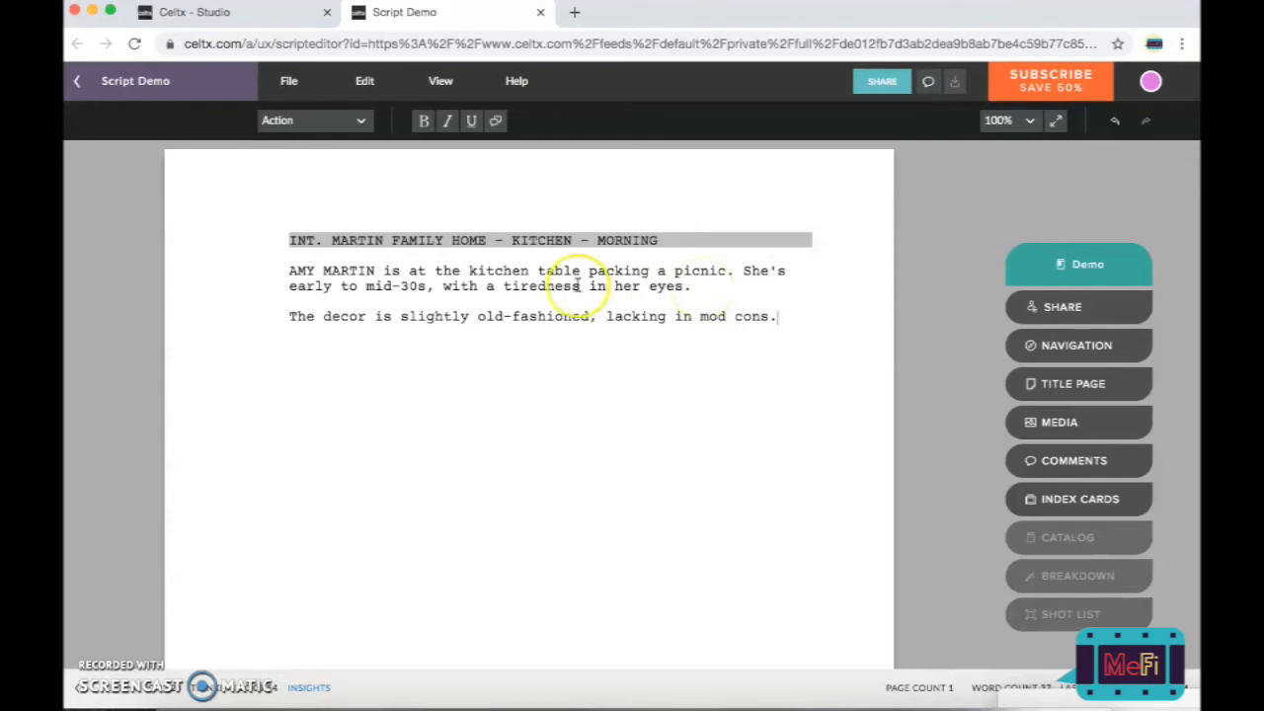
{"action": "left_click", "coordinate": [711, 289]}
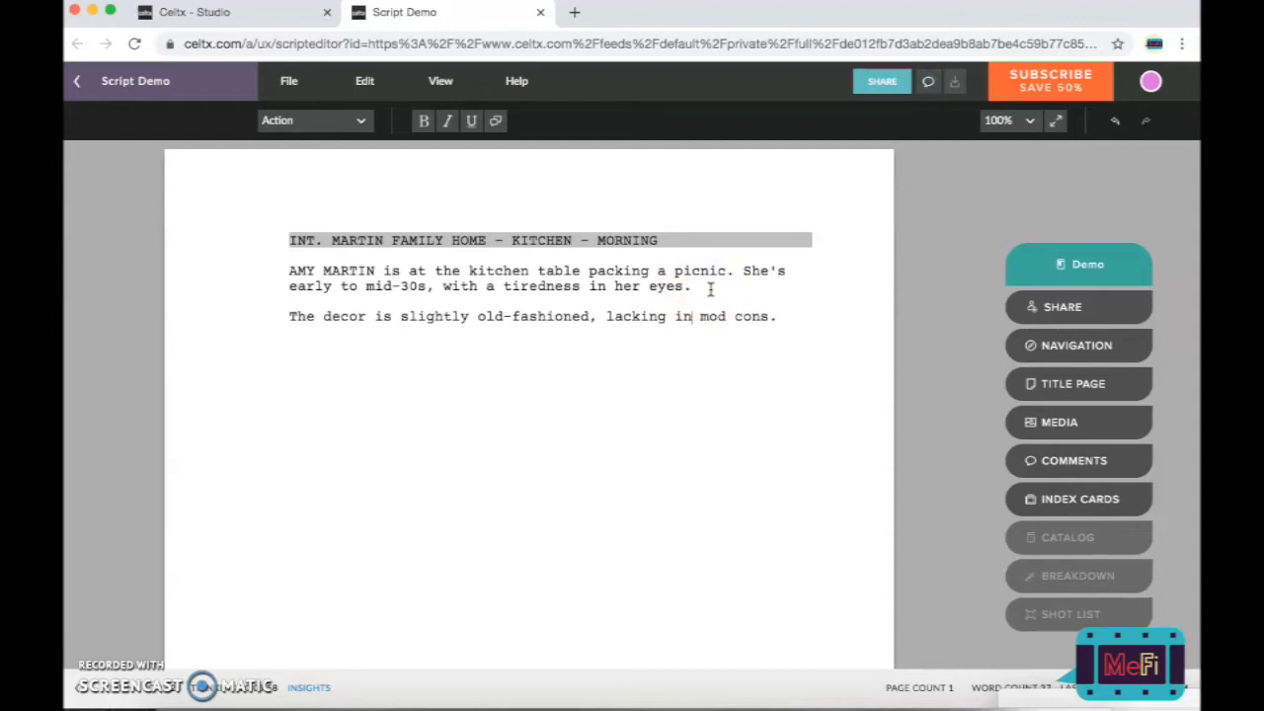
Step: Start a third action paragraph below the decor line with "The picnic is odd"
{"action": "left_click", "coordinate": [790, 321]}
{"action": "key", "text": "Return"}
{"action": "type", "text": "the"}
{"action": "key", "text": "BackSpace"}
{"action": "key", "text": "BackSpace"}
{"action": "key", "text": "BackSpace"}
{"action": "key", "text": "BackSpace"}
{"action": "type", "text": "The picnic"}
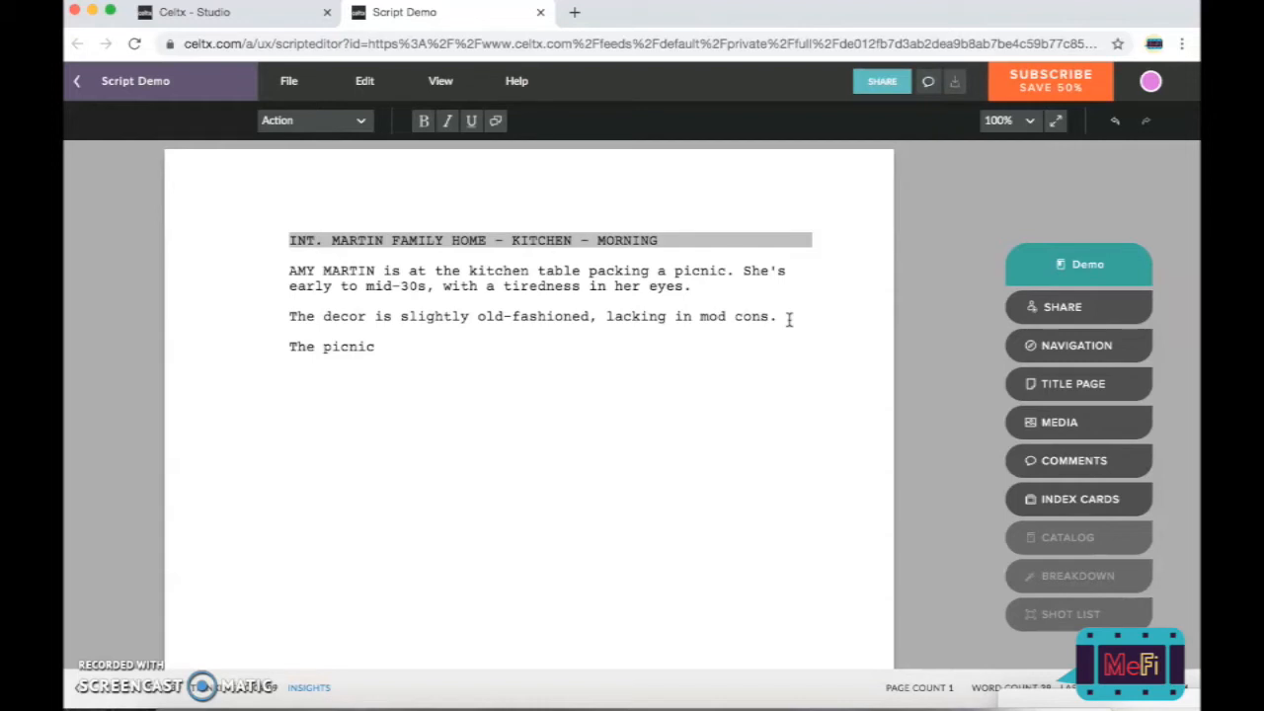
{"action": "type", "text": "s odd"}
{"action": "left_click", "coordinate": [413, 352]}
{"action": "left_click", "coordinate": [382, 351]}
{"action": "type", "text": "i"}
{"action": "left_click", "coordinate": [462, 353]}
Step: Continue the picnic paragraph with ": there's the usual fare, such as salad, chicken french bread, a flask of tea -- but also cardboard spittoons"
{"action": "type", "text": ": there's the usual f"}
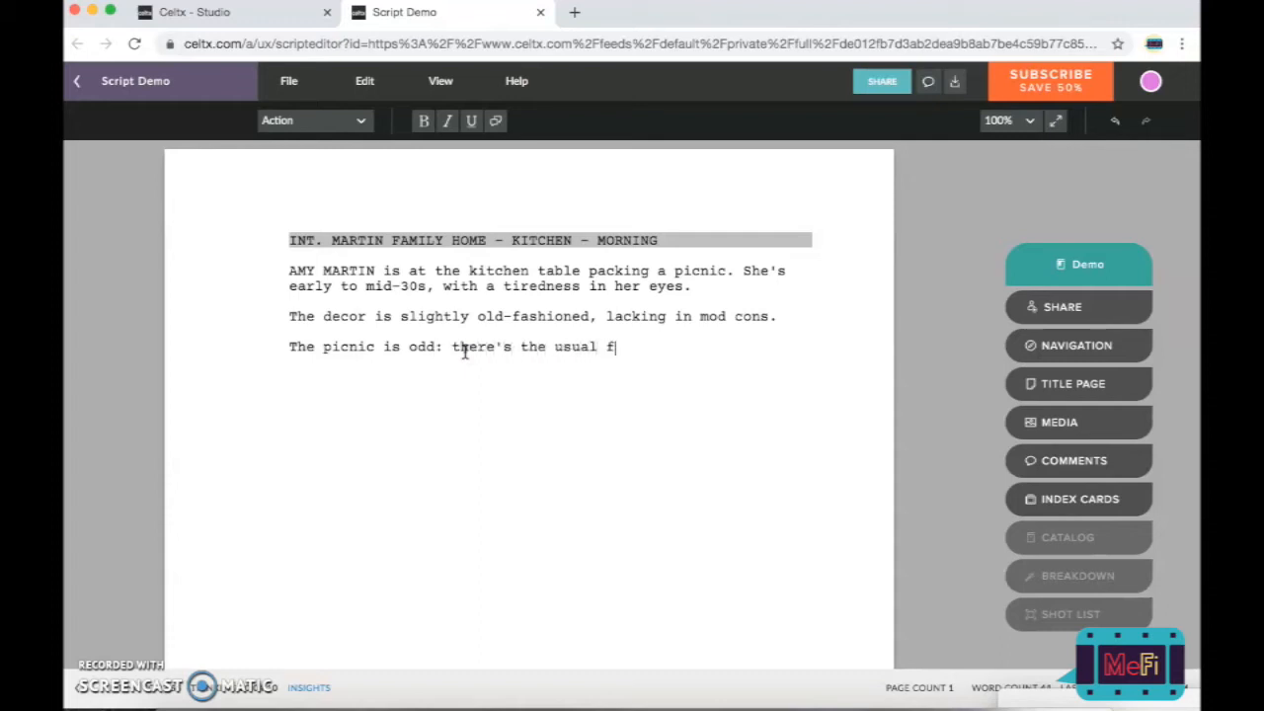
{"action": "type", "text": "are, such as salad,"}
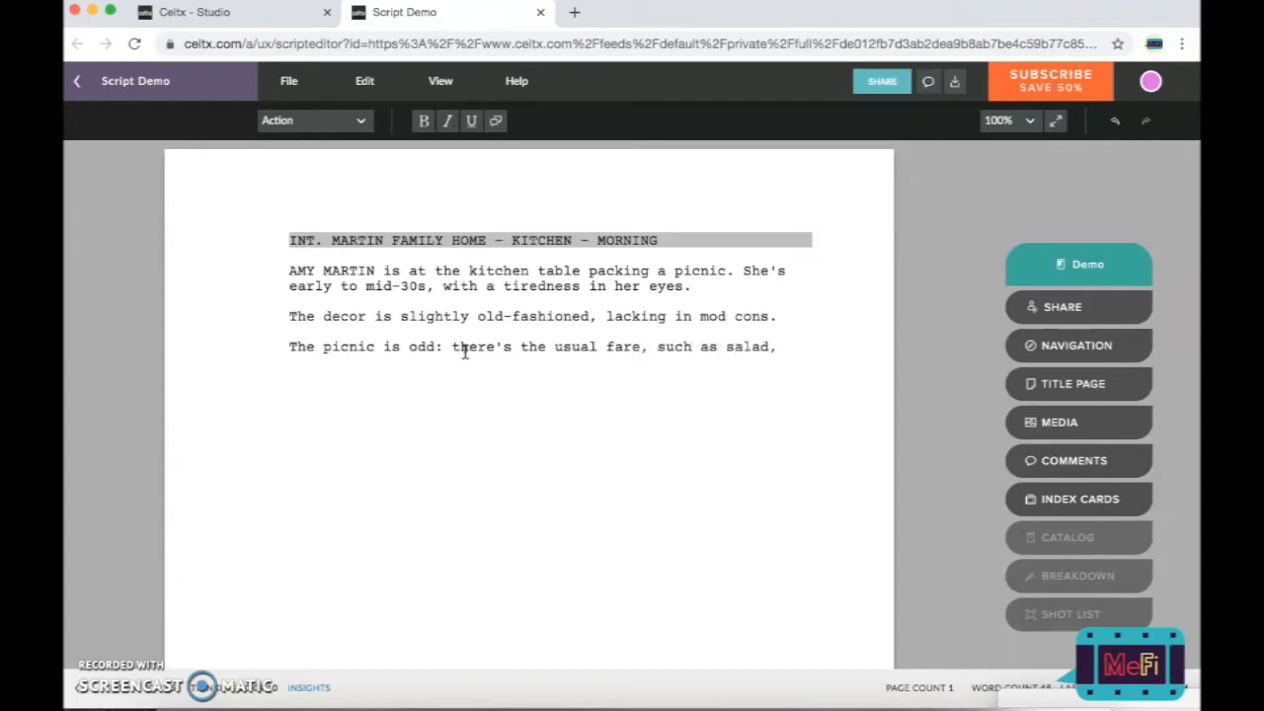
{"action": "type", "text": " chicken french bread; a flask of tea -- but also cardboard spittoons"}
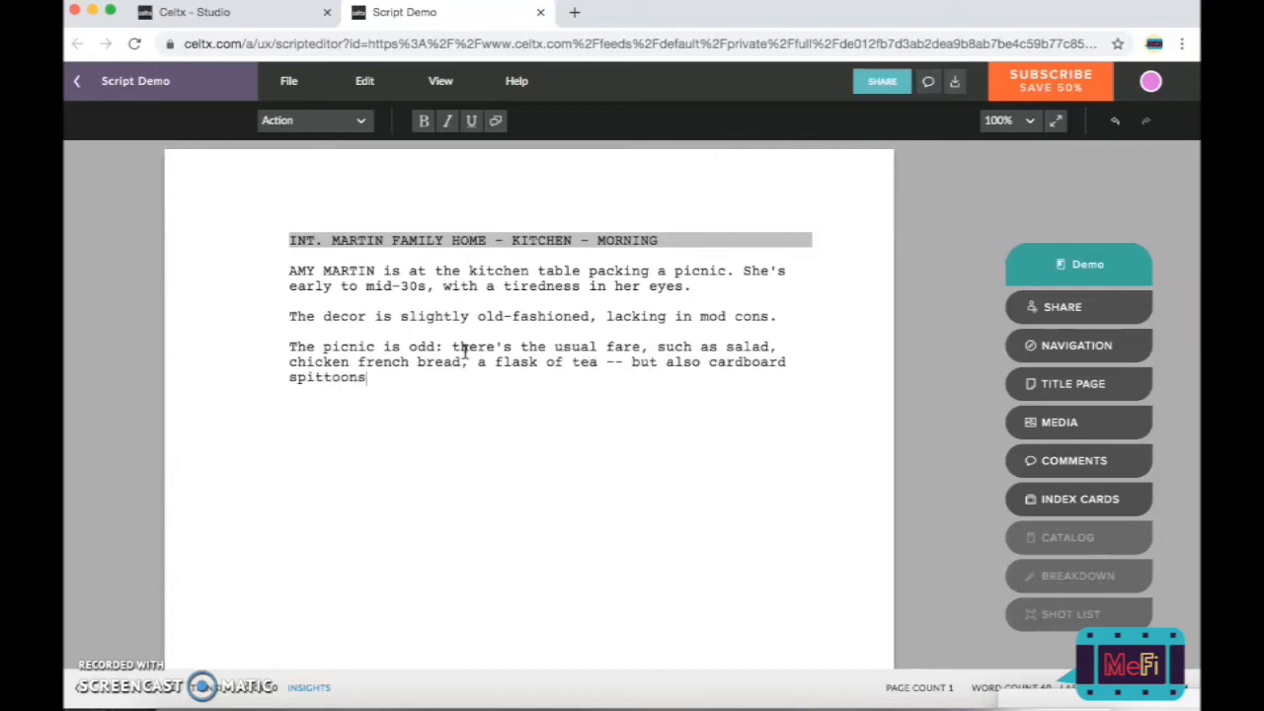
Step: Finish the picnic paragraph with ", protein shakes, cotton swabs, blister packs of pills. These she places into a separate bag."
{"action": "type", "text": ", protein shakes, cotton swabs, blister packs of pills. These she places into a separate bag."}
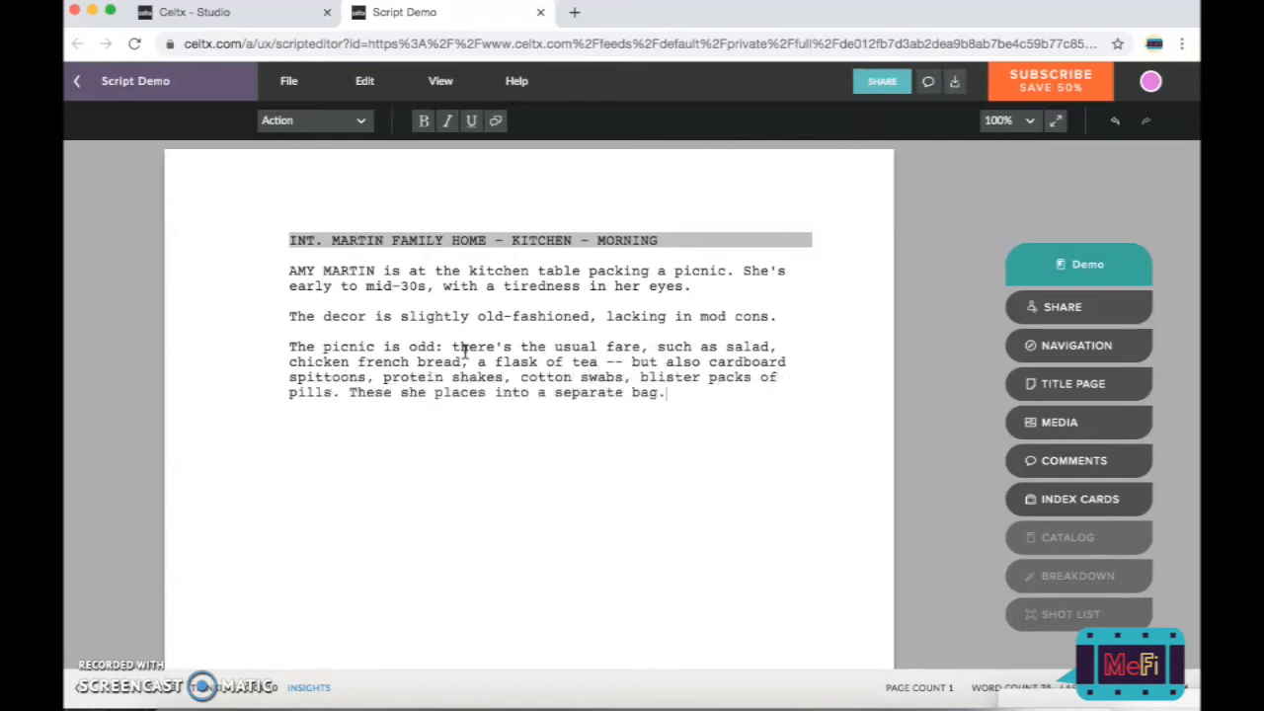
{"action": "key", "text": "Return"}
{"action": "left_click_drag", "start_coordinate": [296, 191], "coordinate": [281, 274]}
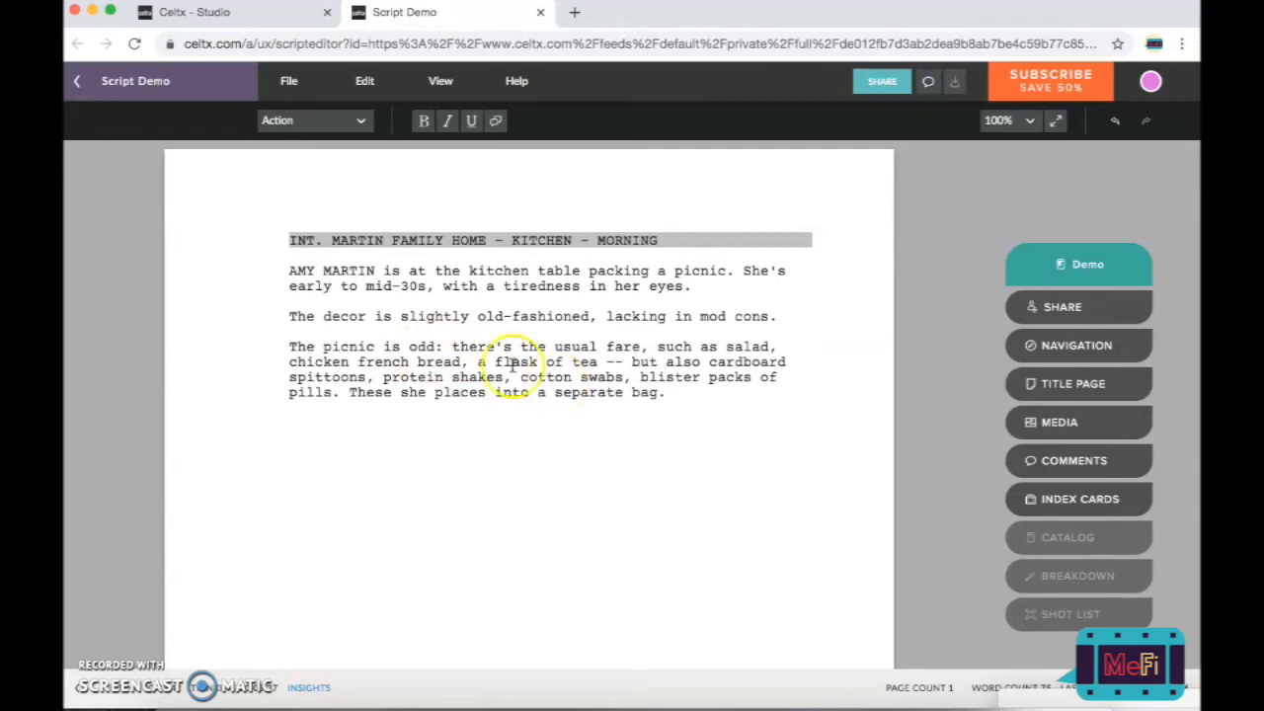
Step: Insert the missing comma after "chicken" in the picnic paragraph and highlight the double dash after "tea"
{"action": "left_click", "coordinate": [344, 363]}
{"action": "type", "text": ","}
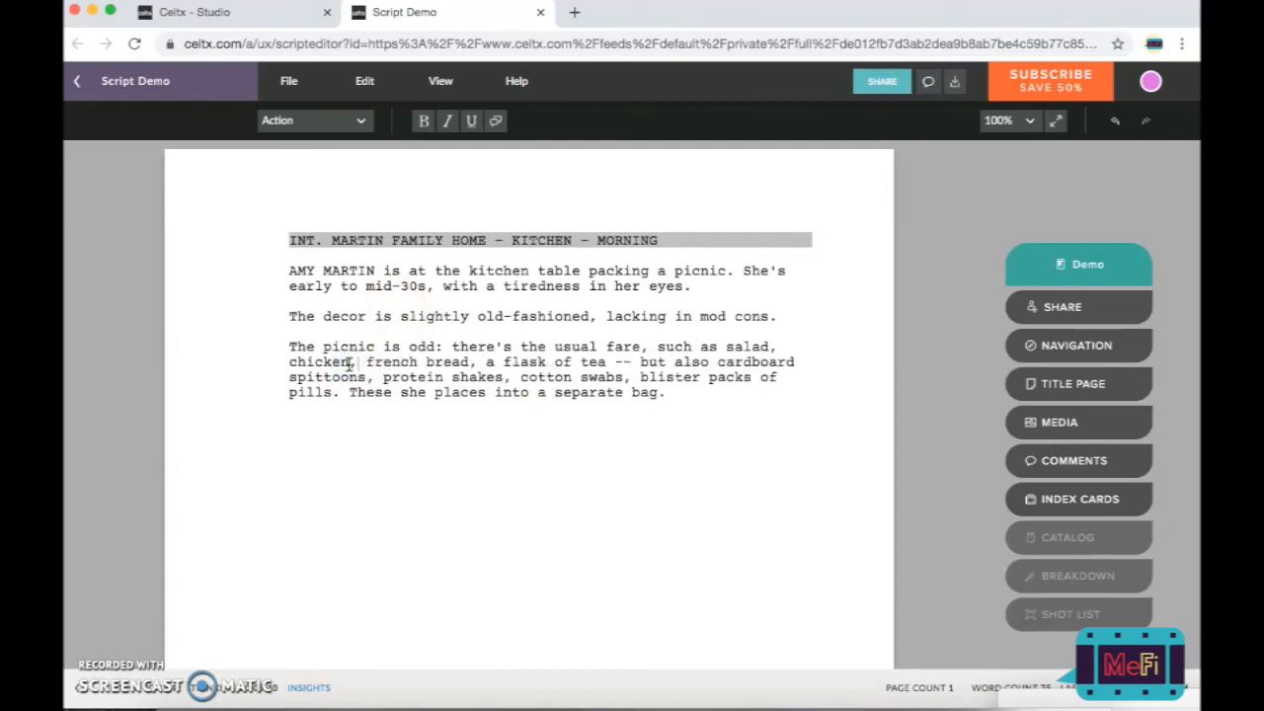
{"action": "left_click", "coordinate": [340, 380]}
{"action": "left_click", "coordinate": [591, 361]}
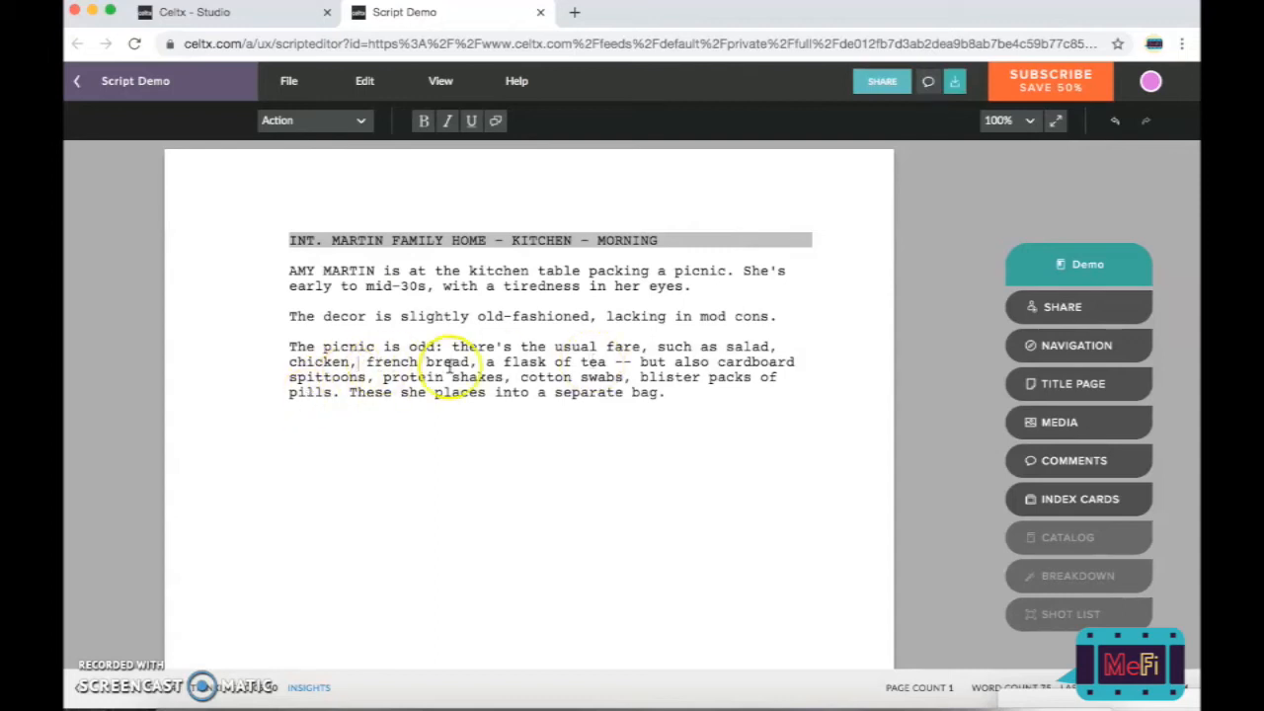
{"action": "double_click", "coordinate": [622, 361]}
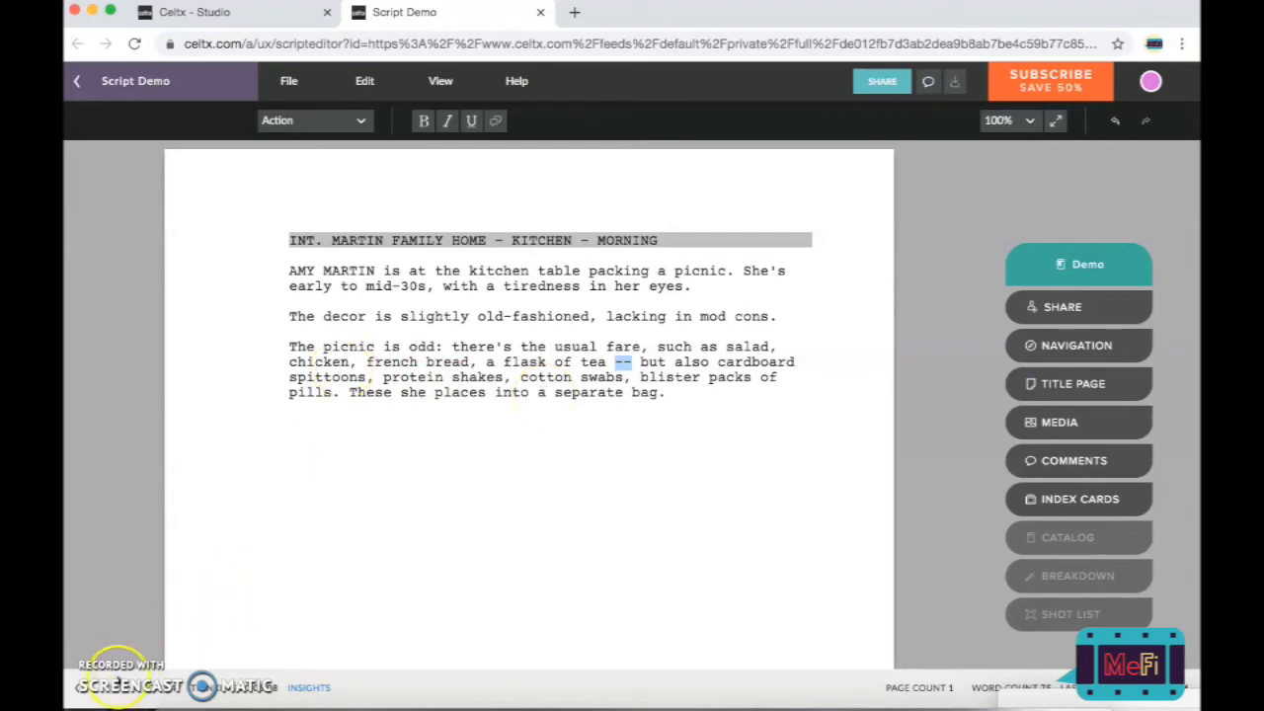
{"action": "left_click", "coordinate": [680, 393]}
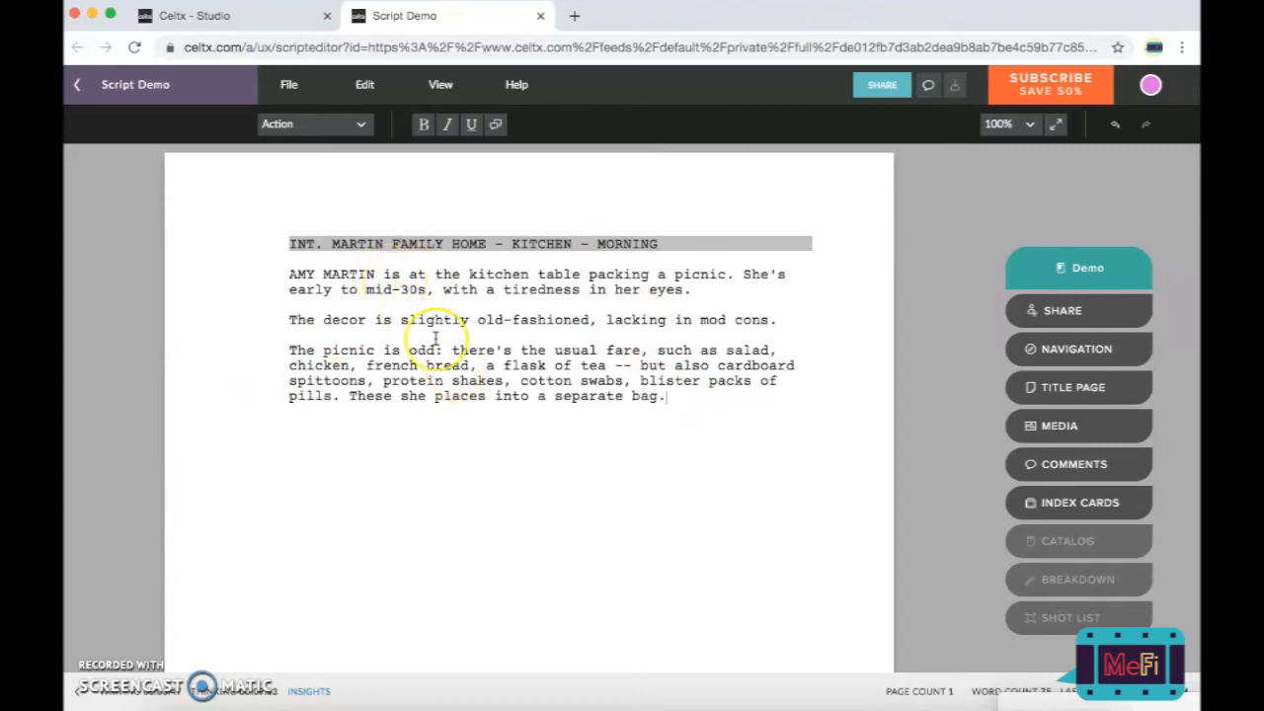
Step: Try adding the action line "We are in the kitchen of the Martin family home. It's morning." under the scene heading, then delete it
{"action": "double_click", "coordinate": [390, 273]}
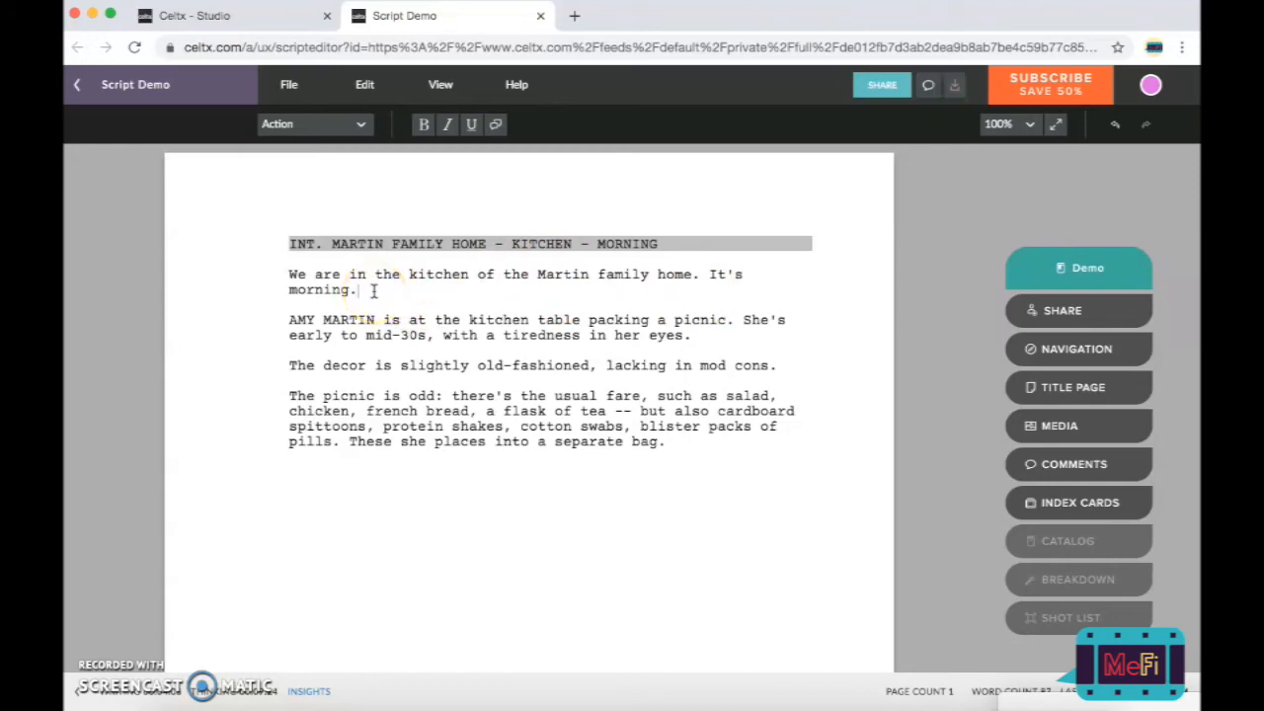
{"action": "left_click", "coordinate": [380, 290]}
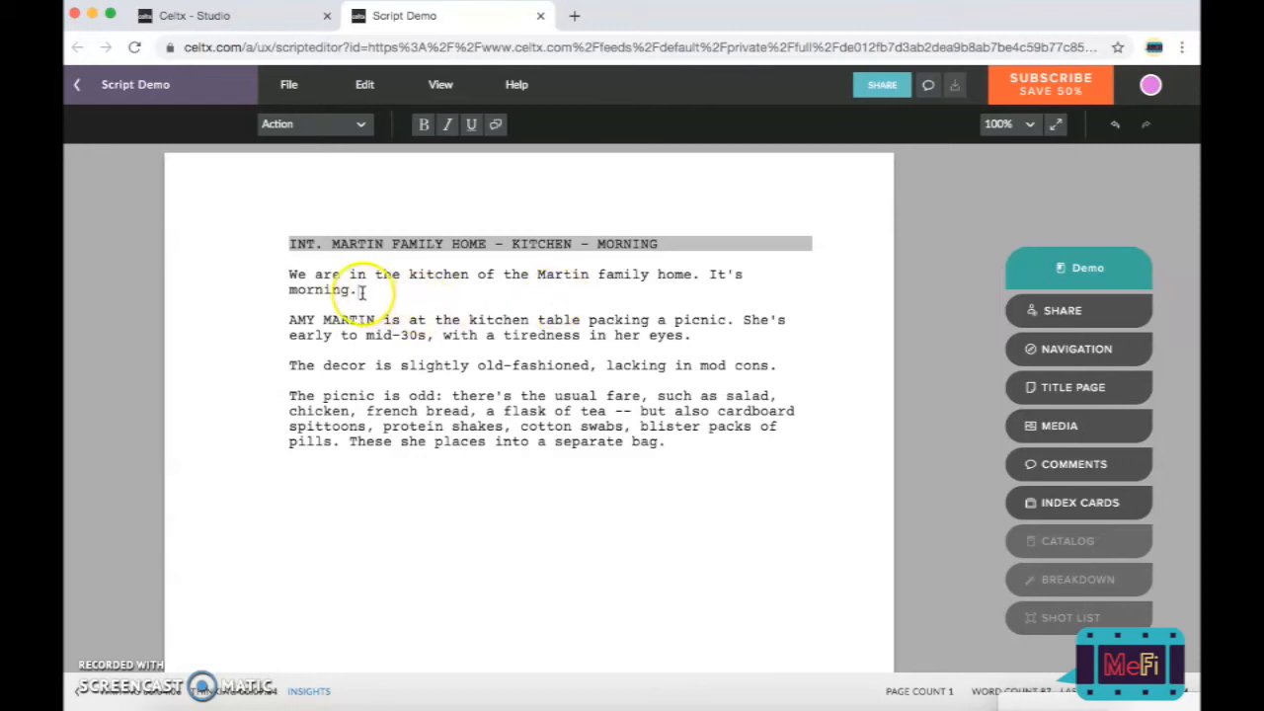
{"action": "left_click_drag", "start_coordinate": [290, 244], "coordinate": [339, 246]}
{"action": "left_click", "coordinate": [481, 247]}
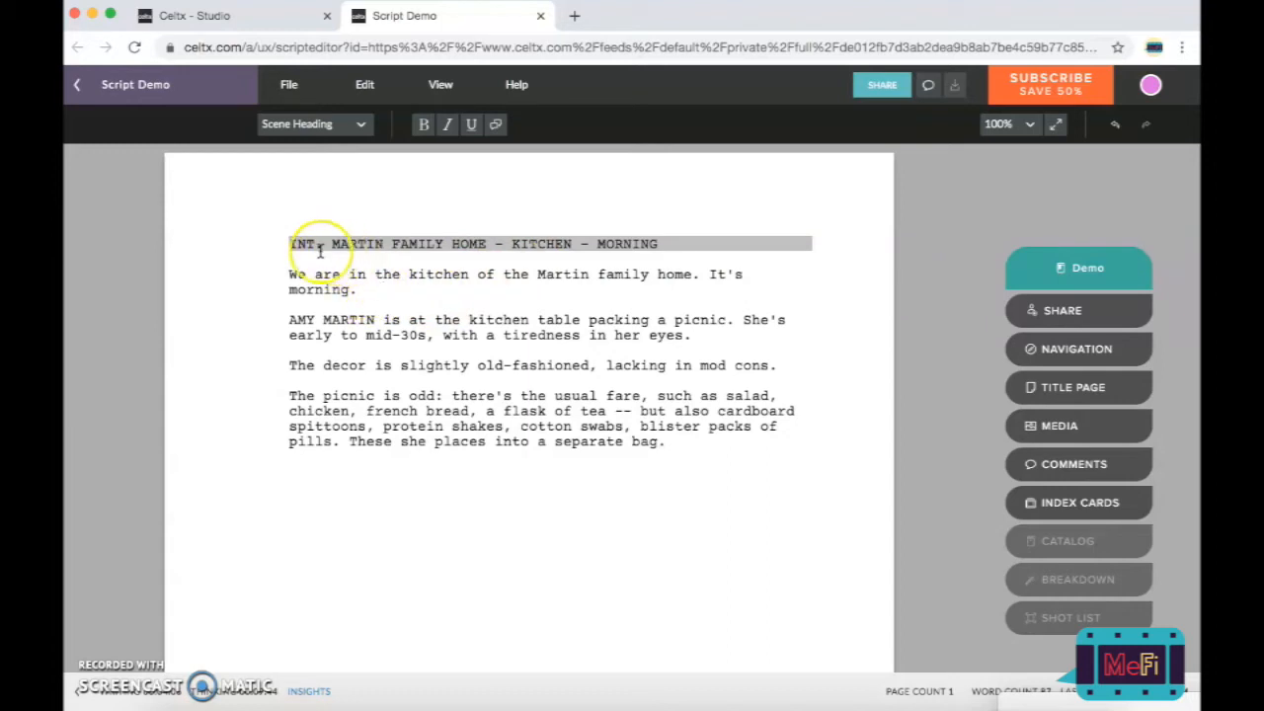
{"action": "left_click", "coordinate": [361, 292]}
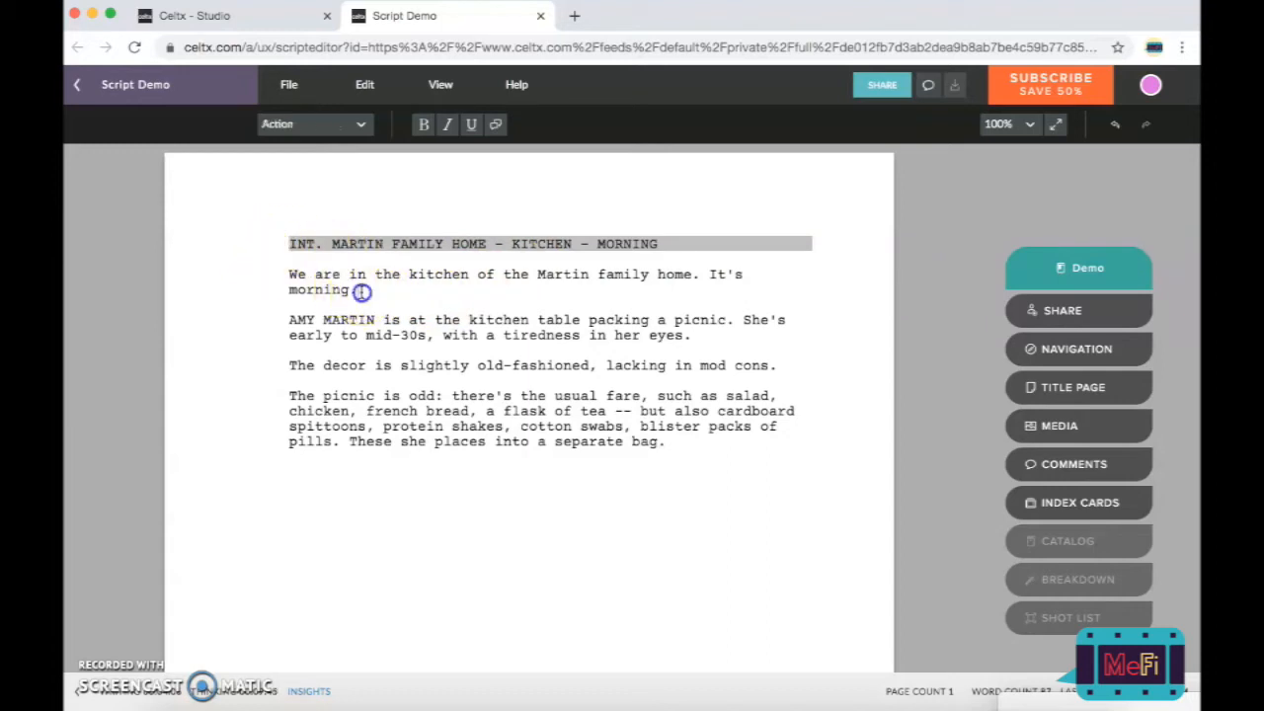
{"action": "left_click_drag", "start_coordinate": [361, 292], "coordinate": [271, 274]}
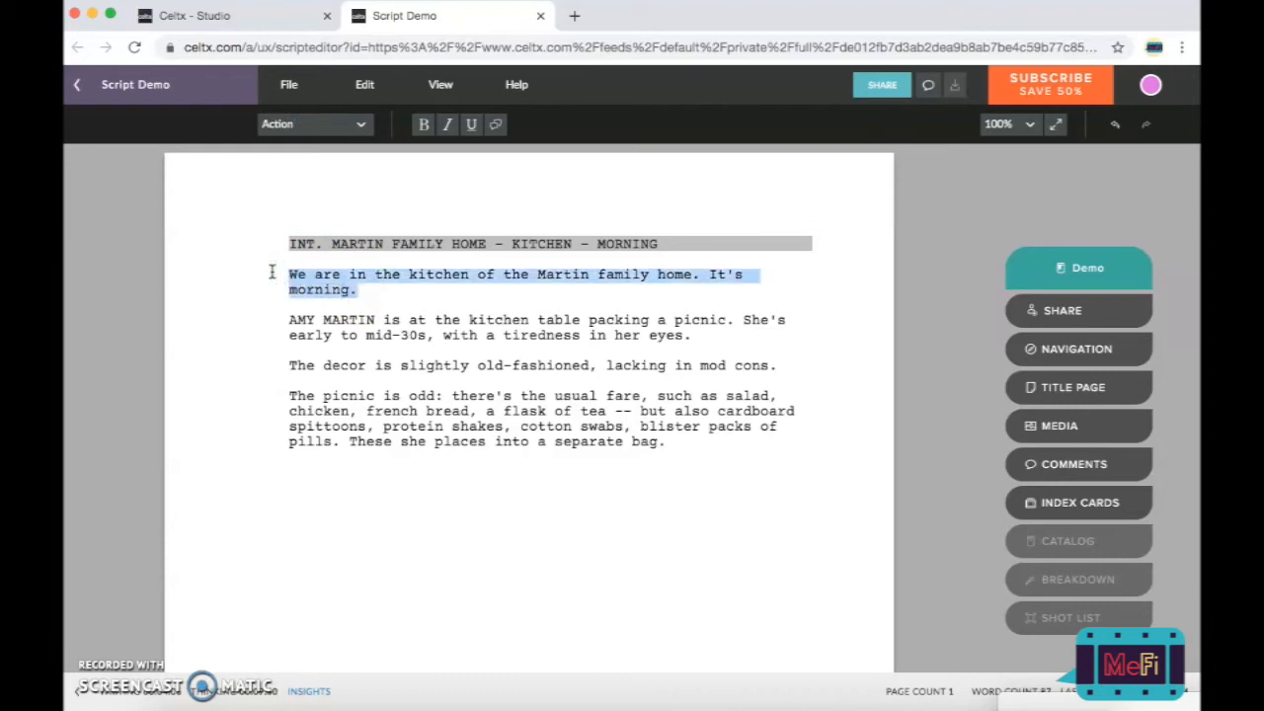
{"action": "key", "text": "BackSpace"}
{"action": "key", "text": "BackSpace"}
Step: Add an action line after the picnic paragraph reading "The packing done, she goes to:"
{"action": "left_click", "coordinate": [668, 395]}
{"action": "key", "text": "Return"}
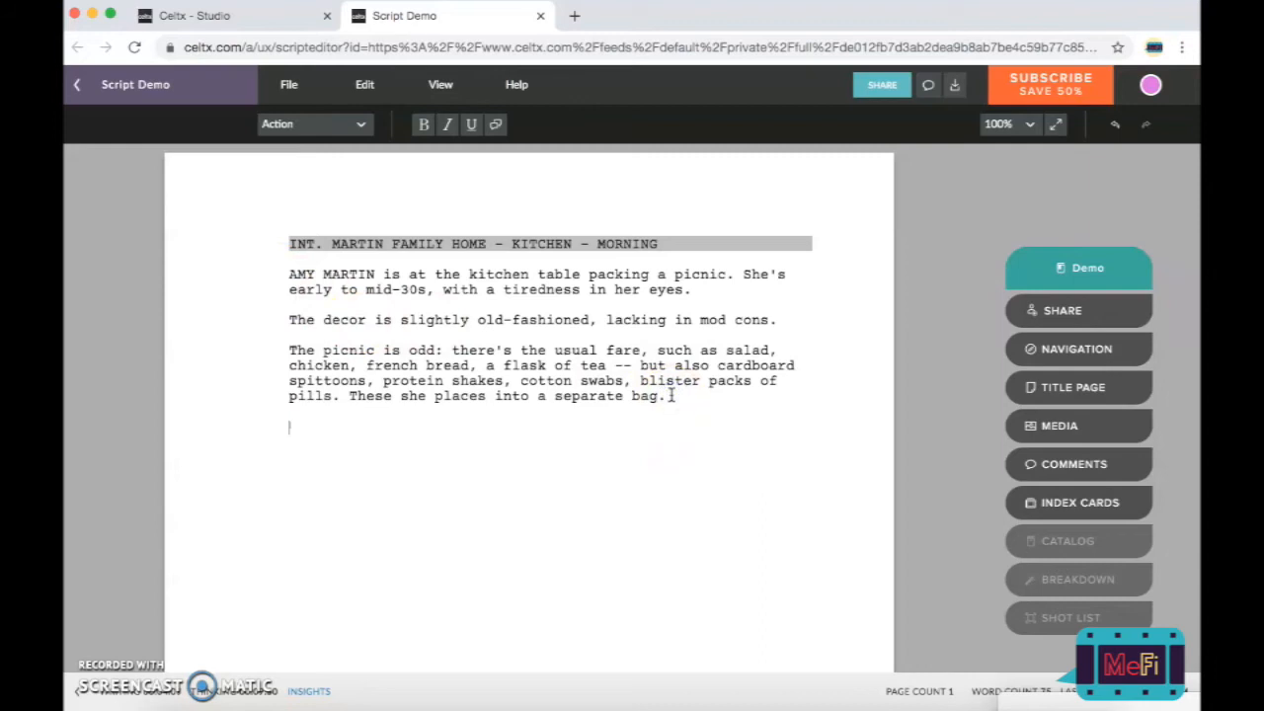
{"action": "type", "text": "Th epacking done,"}
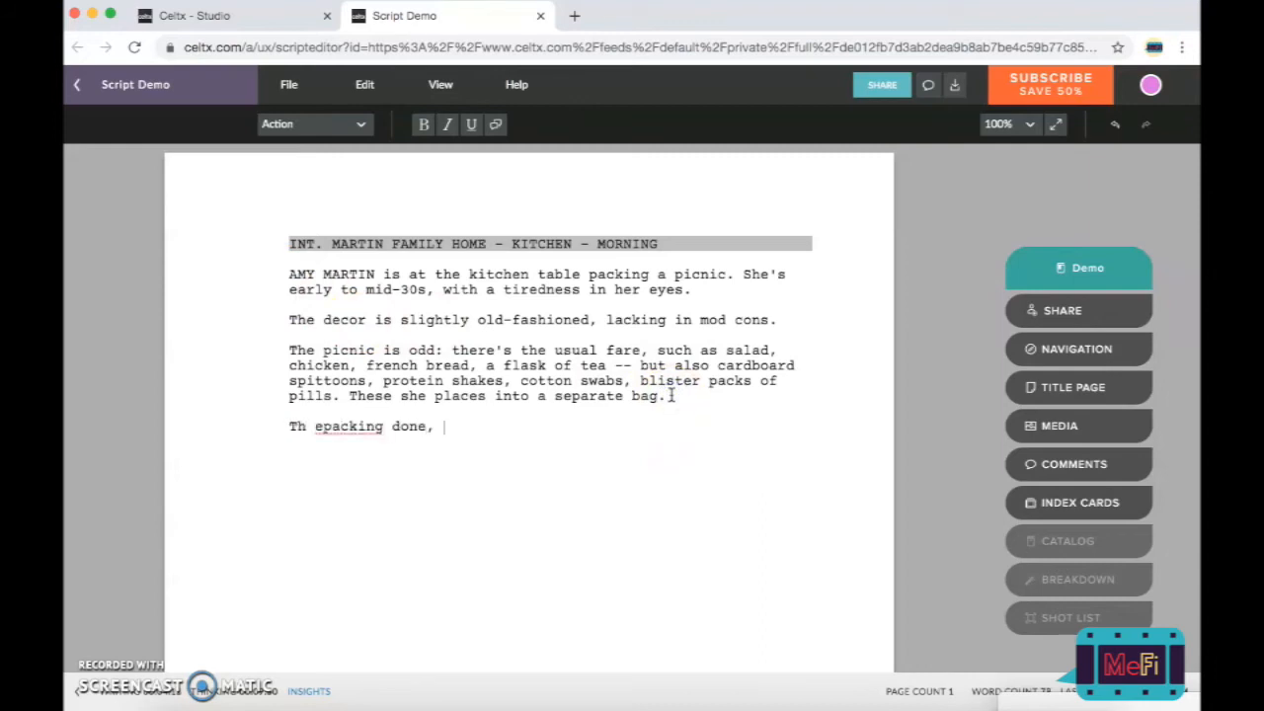
{"action": "left_click", "coordinate": [325, 427]}
{"action": "key", "text": "BackSpace"}
{"action": "key", "text": "Left"}
{"action": "type", "text": "e"}
{"action": "left_click", "coordinate": [446, 428]}
{"action": "type", "text": "The "}
{"action": "type", "text": "goes to:"}
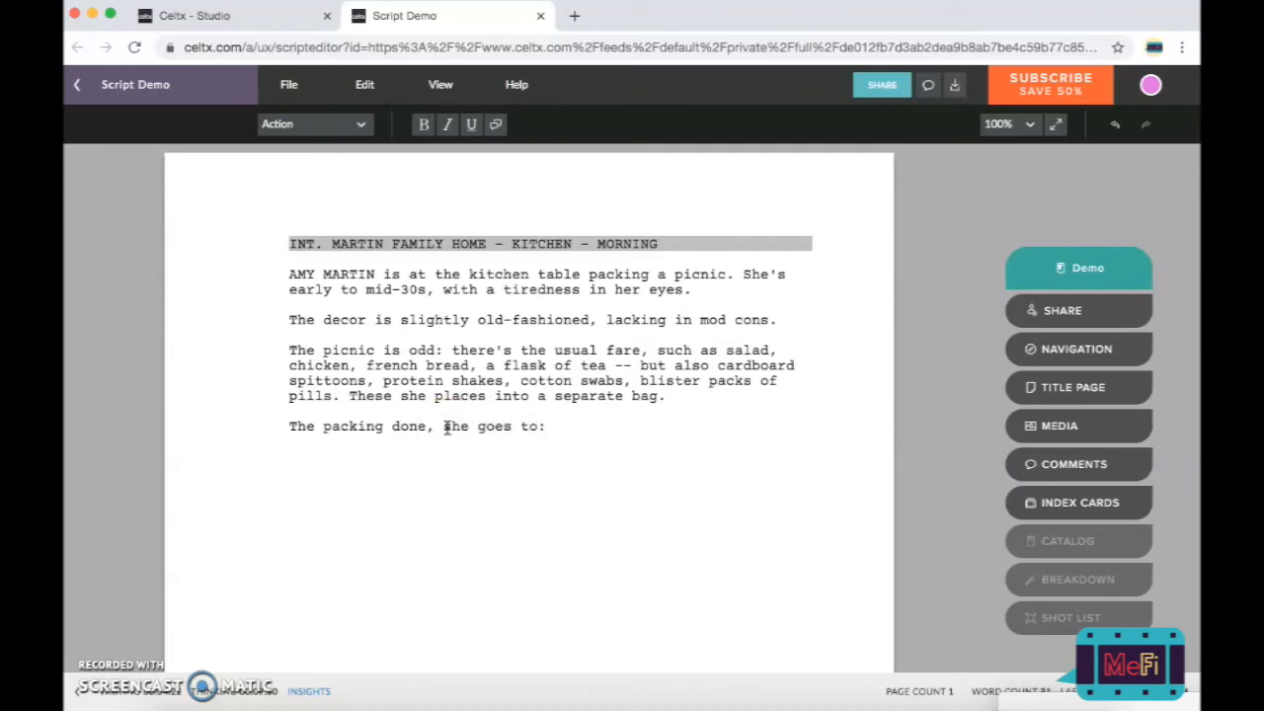
Step: Add a new Scene Heading below the last action line and fill it with the suggested "INT. MARTIN FAMILY HOME - KITCHEN - MORNING"
{"action": "key", "text": "Return"}
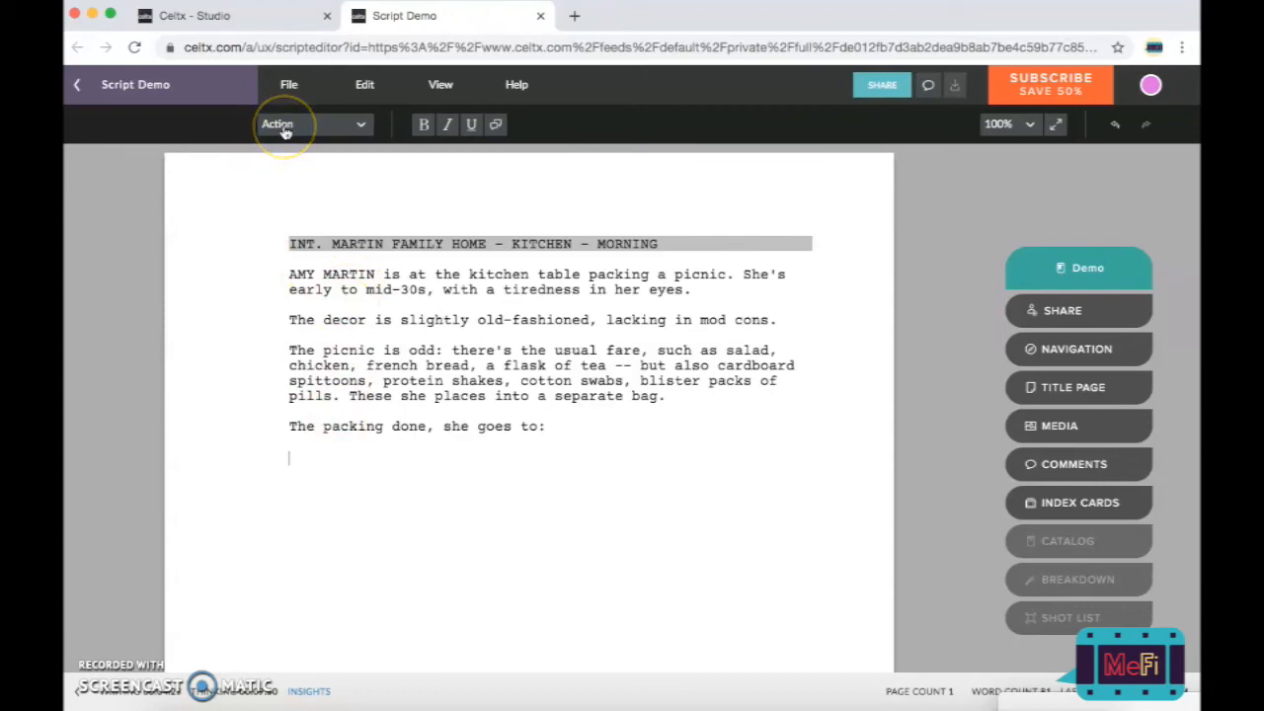
{"action": "left_click", "coordinate": [362, 126]}
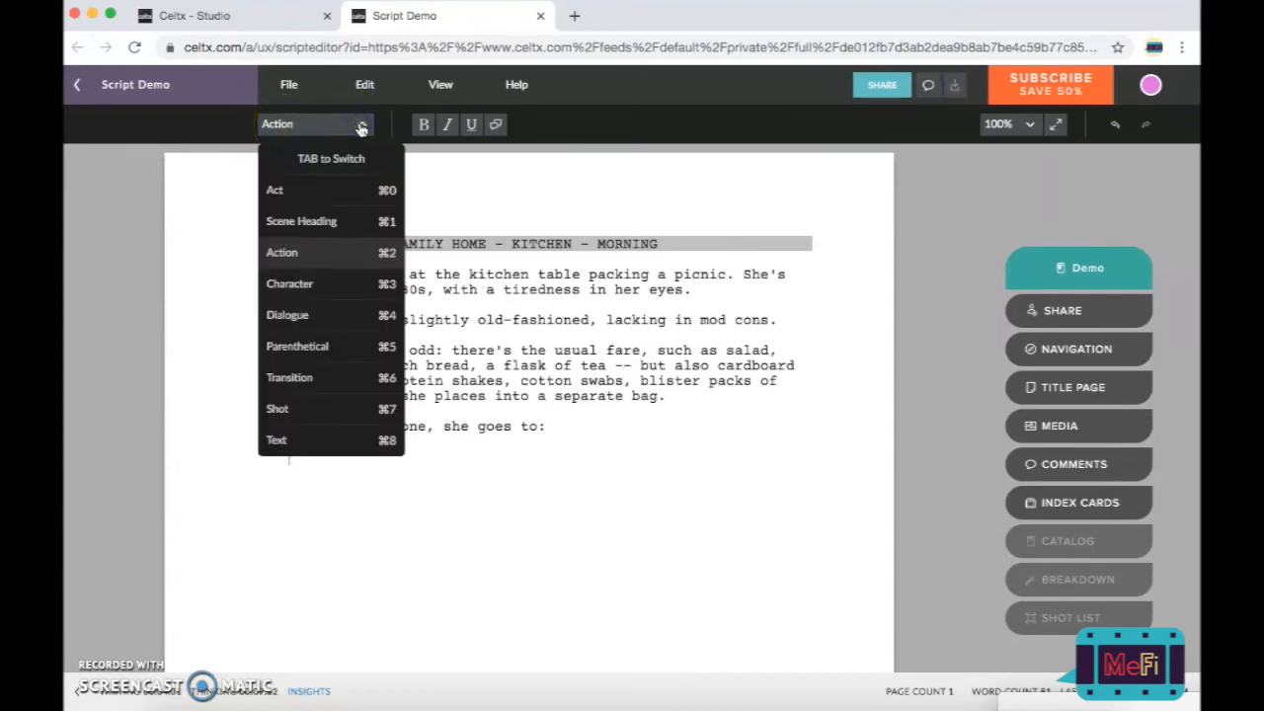
{"action": "left_click", "coordinate": [316, 221]}
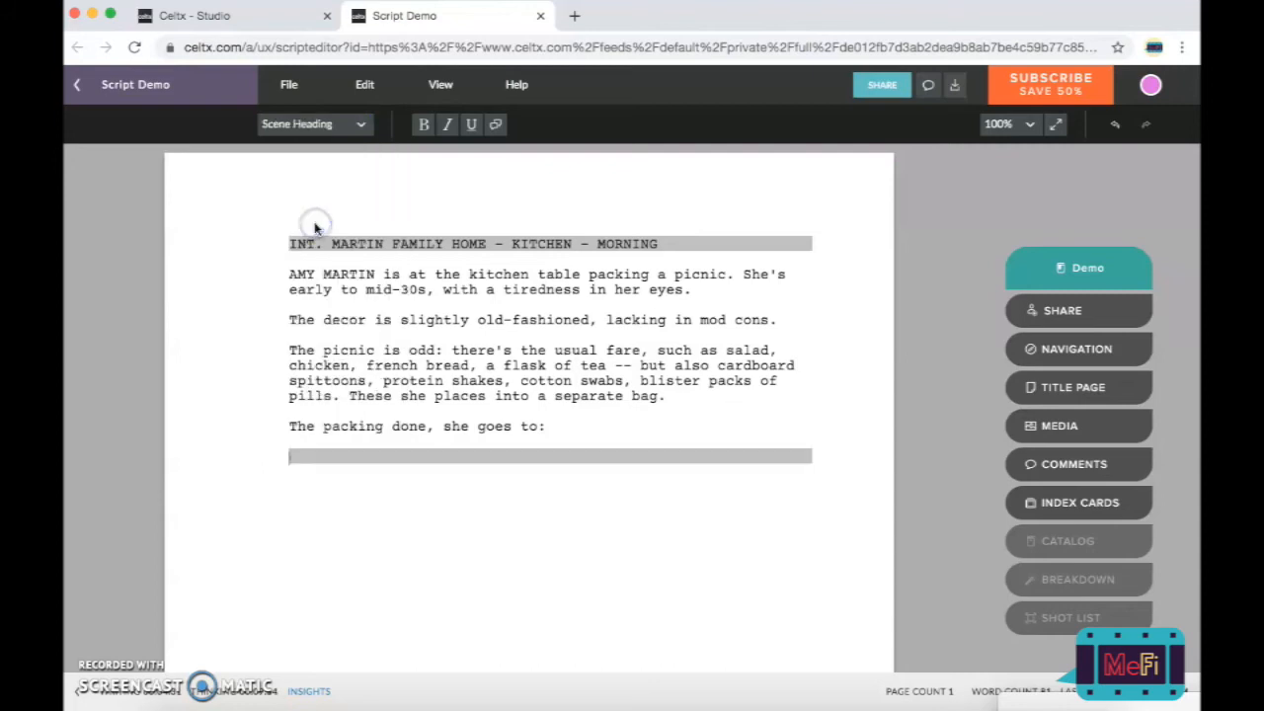
{"action": "type", "text": "INT"}
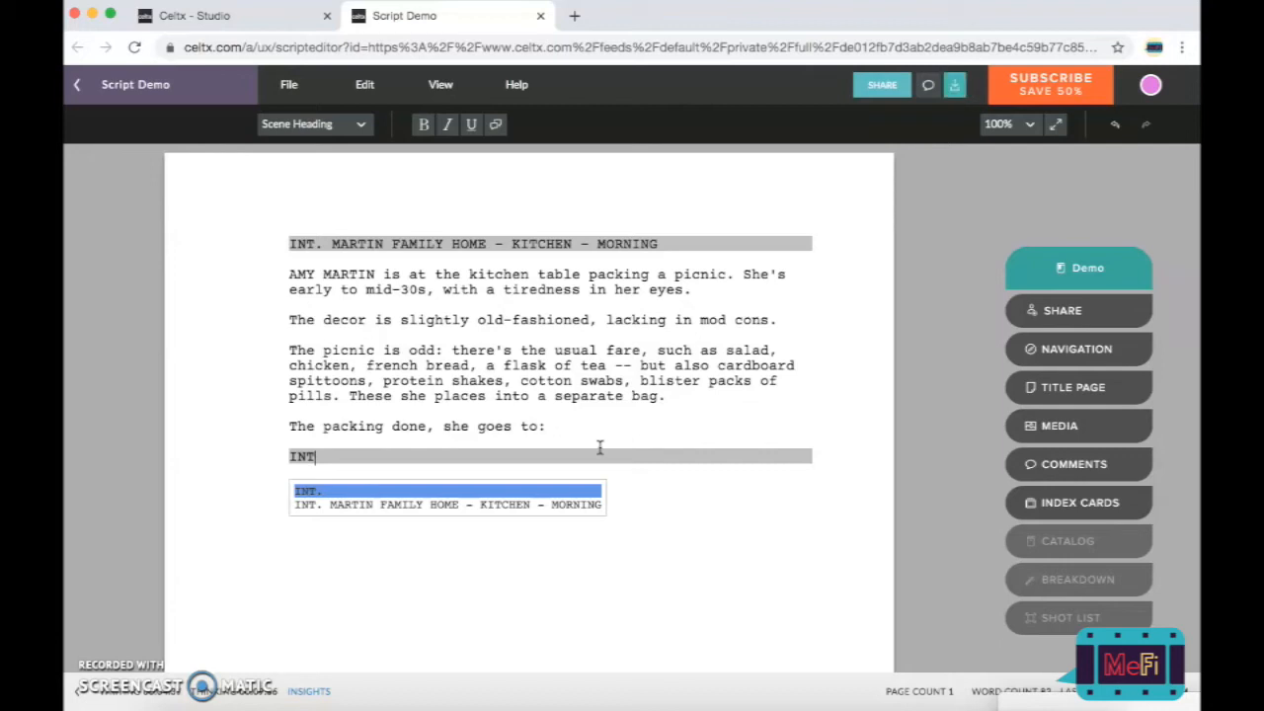
{"action": "key", "text": "Down"}
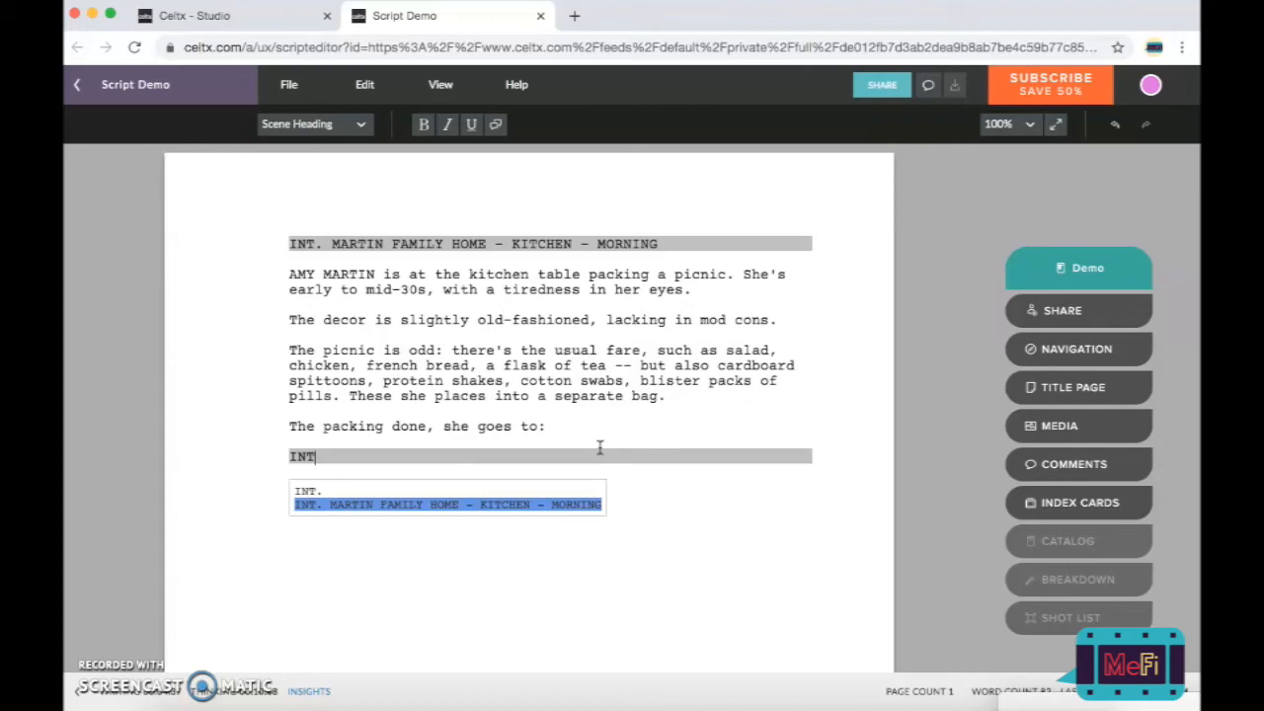
{"action": "key", "text": "Return"}
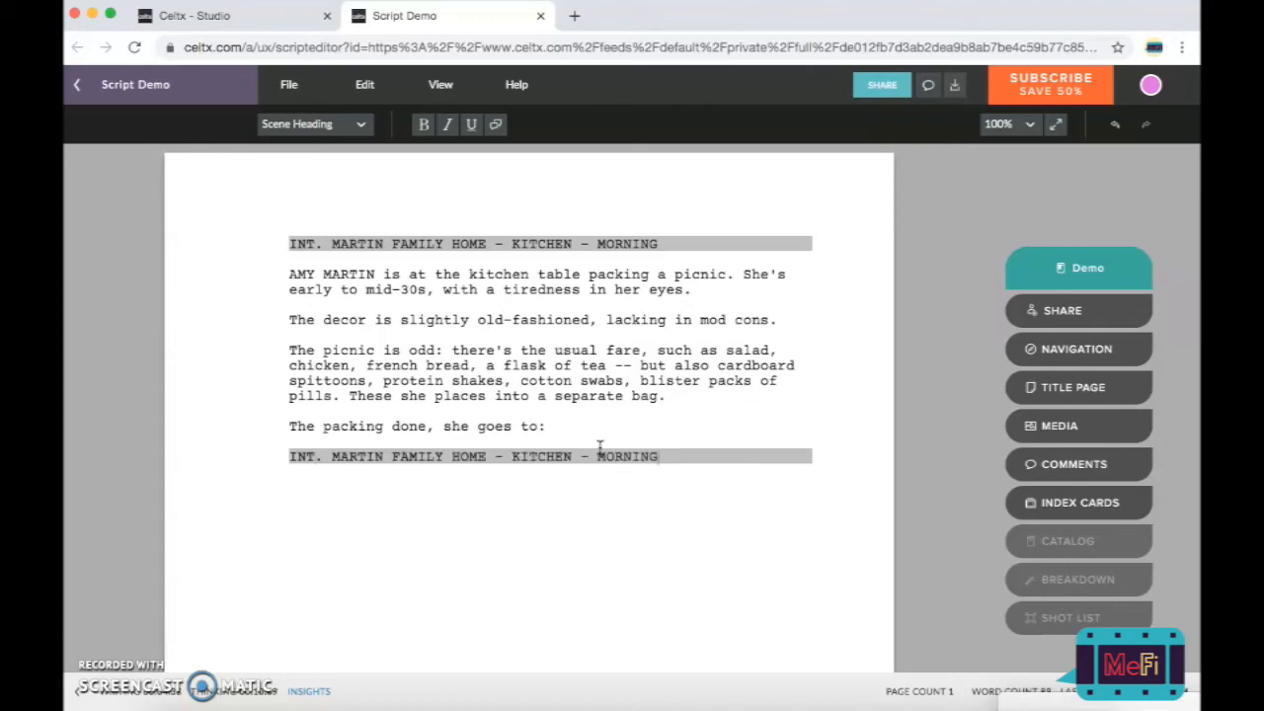
Step: Replace "KITCHEN - MORNING" in the second scene heading with "LIVING ROOM - CONTINUOUS"
{"action": "left_click", "coordinate": [514, 457]}
{"action": "left_click_drag", "start_coordinate": [514, 456], "coordinate": [668, 453]}
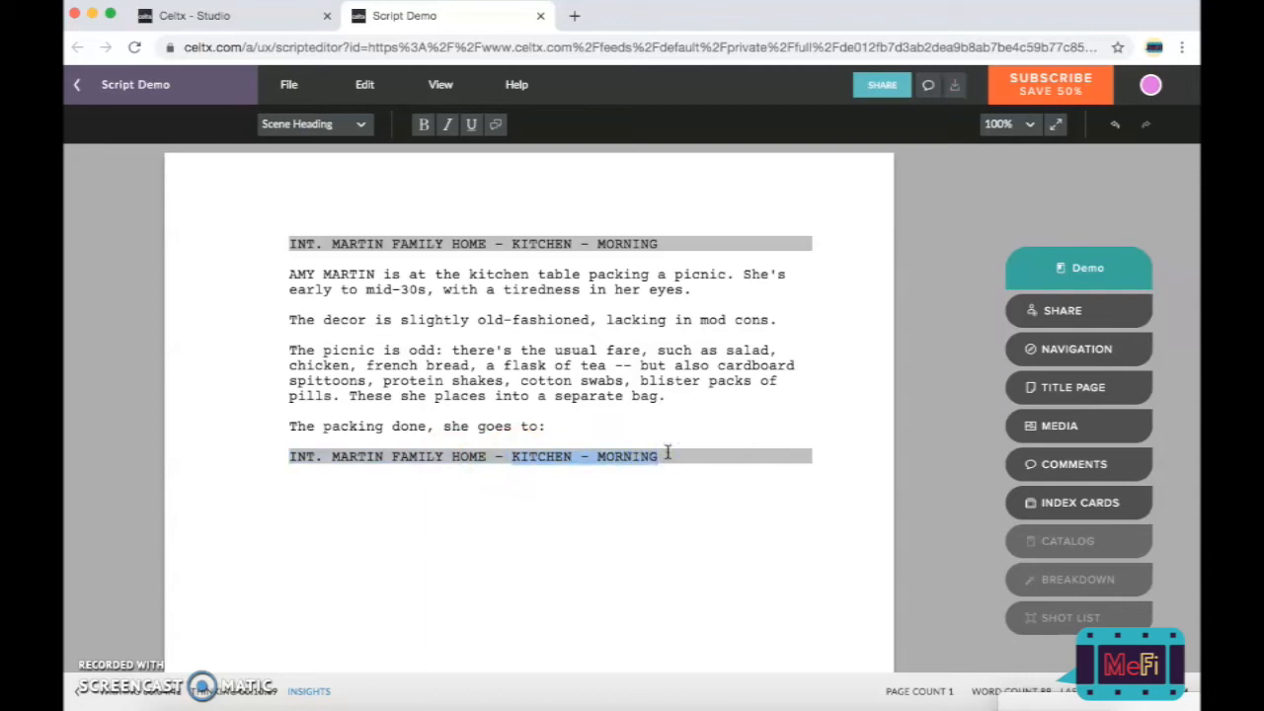
{"action": "type", "text": "LIV"}
{"action": "key", "text": "BackSpace"}
{"action": "key", "text": "BackSpace"}
{"action": "type", "text": "IVING "}
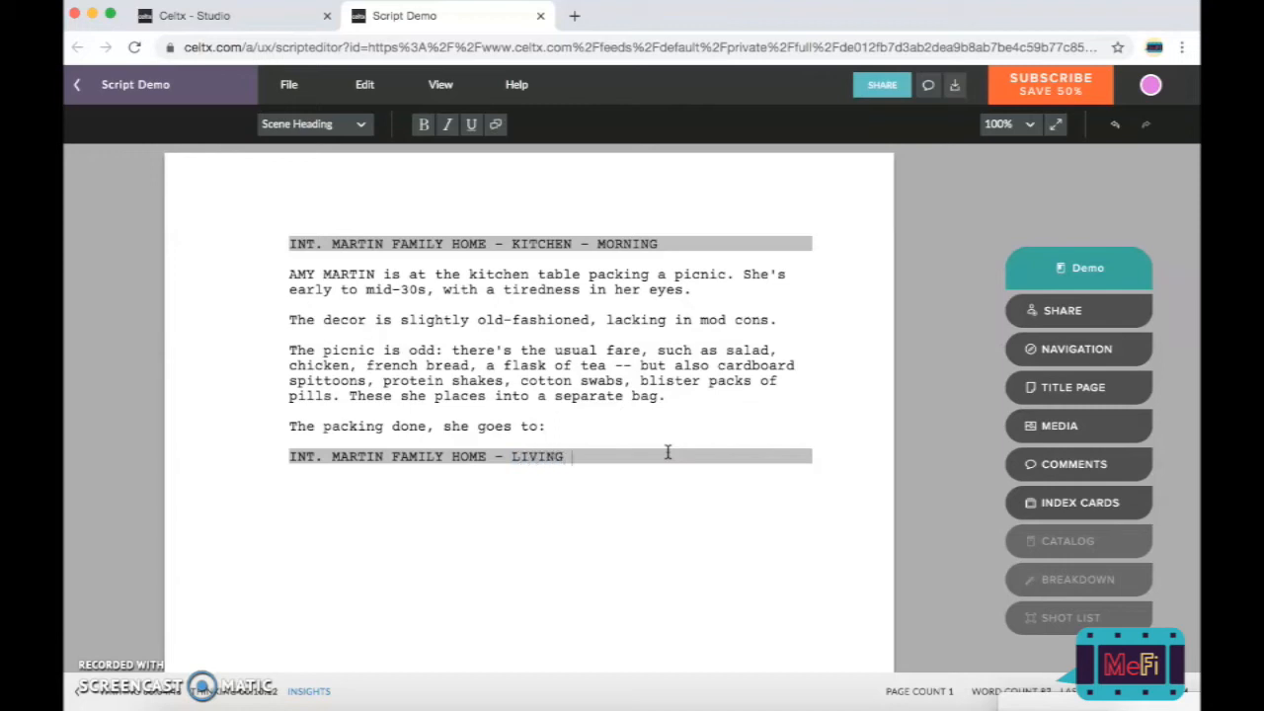
{"action": "type", "text": "ROOM"}
{"action": "type", "text": "- CONTINUOUS"}
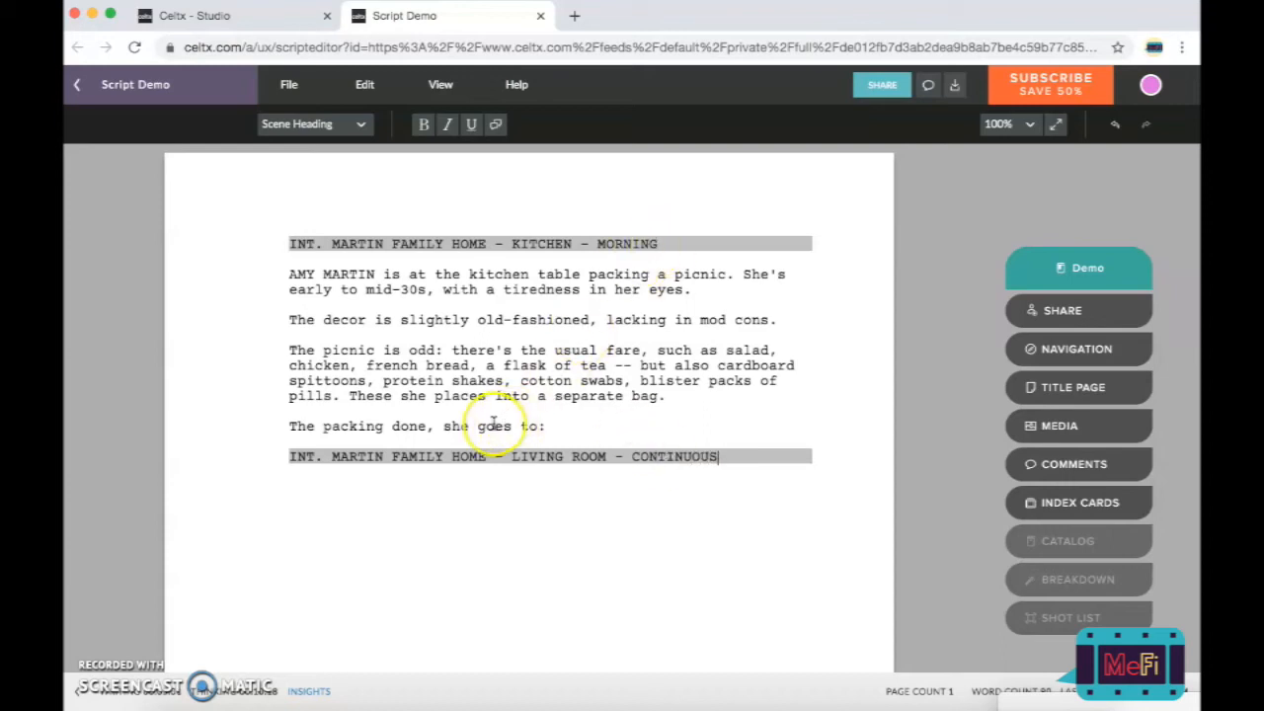
{"action": "left_click_drag", "start_coordinate": [444, 431], "coordinate": [595, 421]}
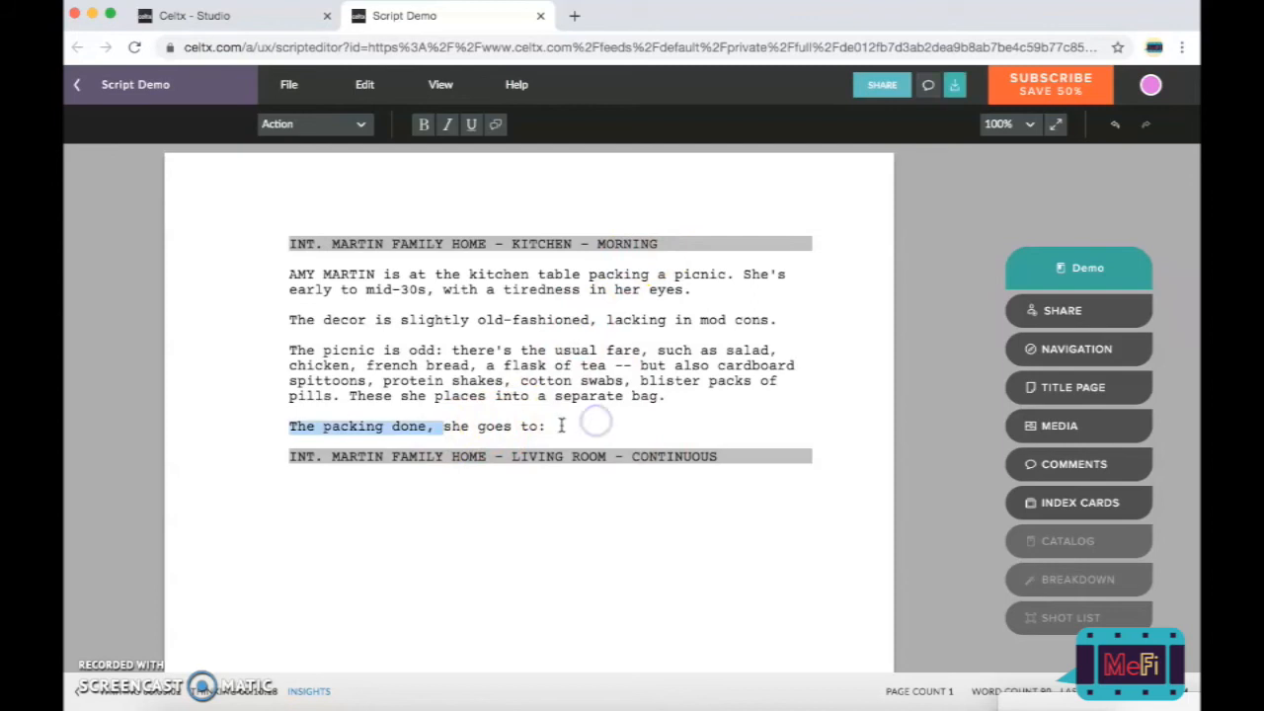
{"action": "left_click", "coordinate": [561, 426]}
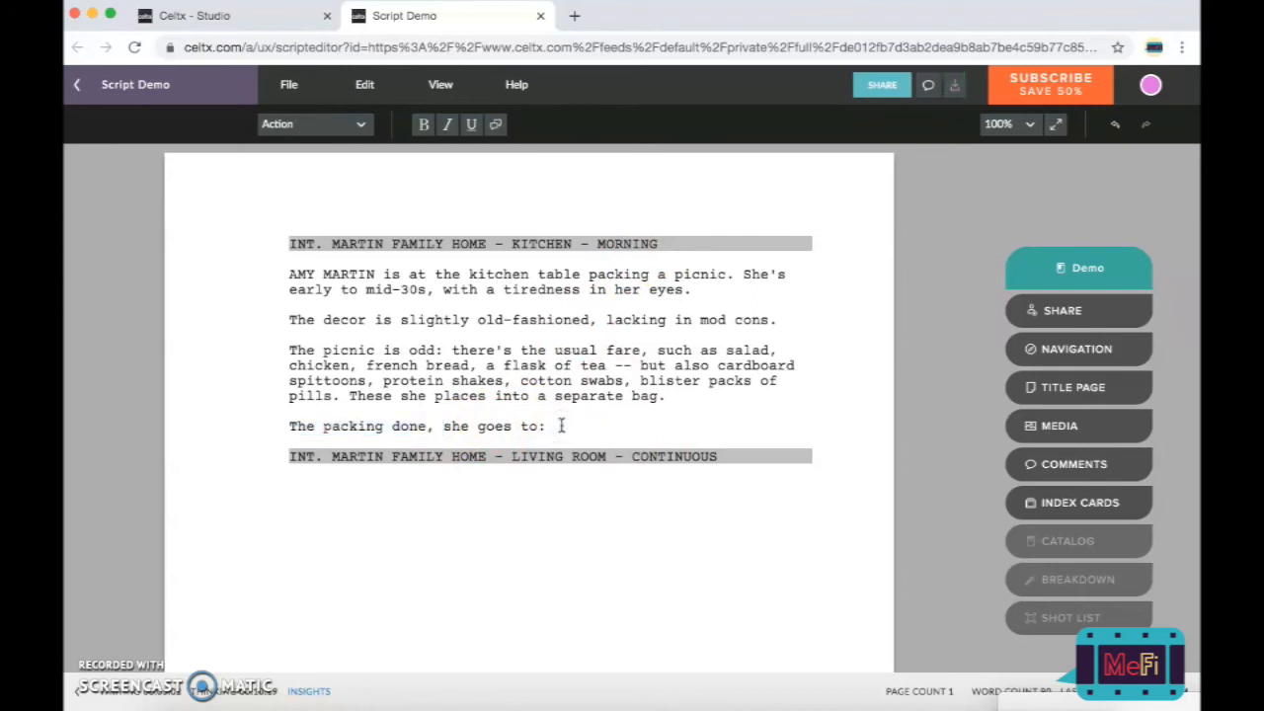
{"action": "left_click", "coordinate": [549, 429]}
{"action": "left_click", "coordinate": [632, 457]}
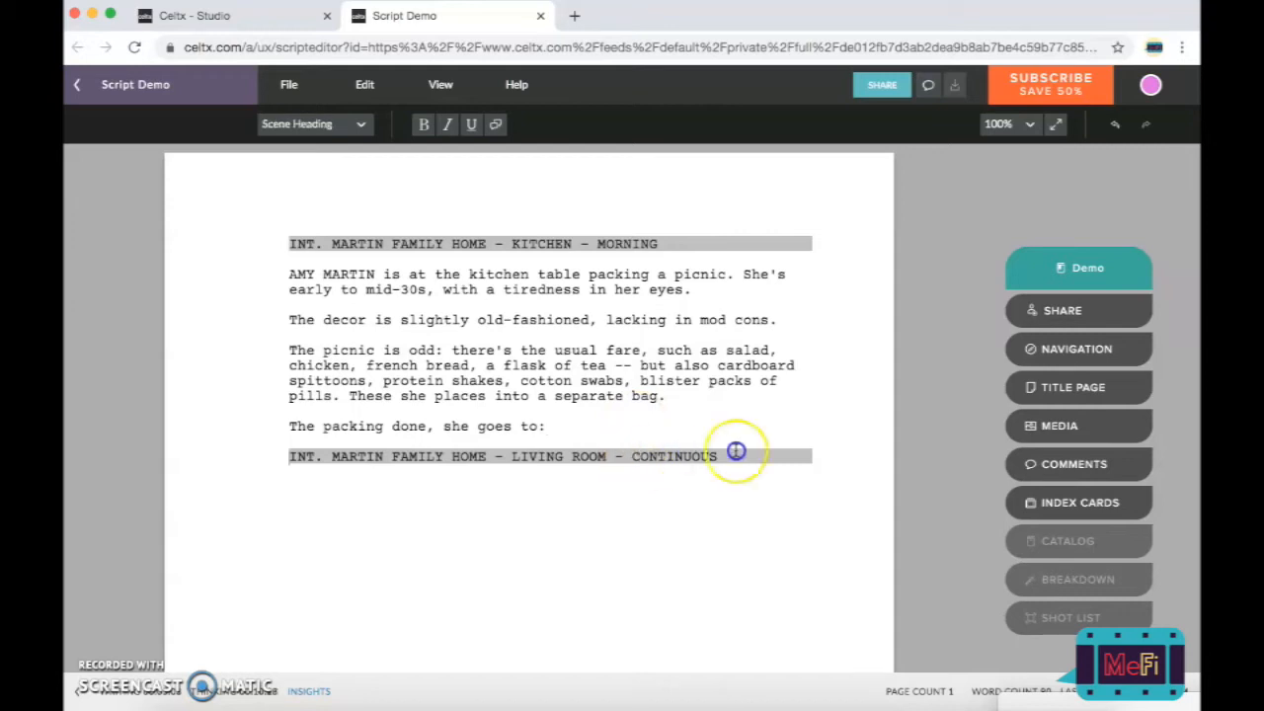
{"action": "left_click_drag", "start_coordinate": [635, 456], "coordinate": [751, 456]}
Step: Try adding a "CUT TO:" Transition after "The packing done, she goes to:" and extending it to "SMASH CUT TO:"
{"action": "left_click", "coordinate": [577, 432]}
{"action": "key", "text": "Return"}
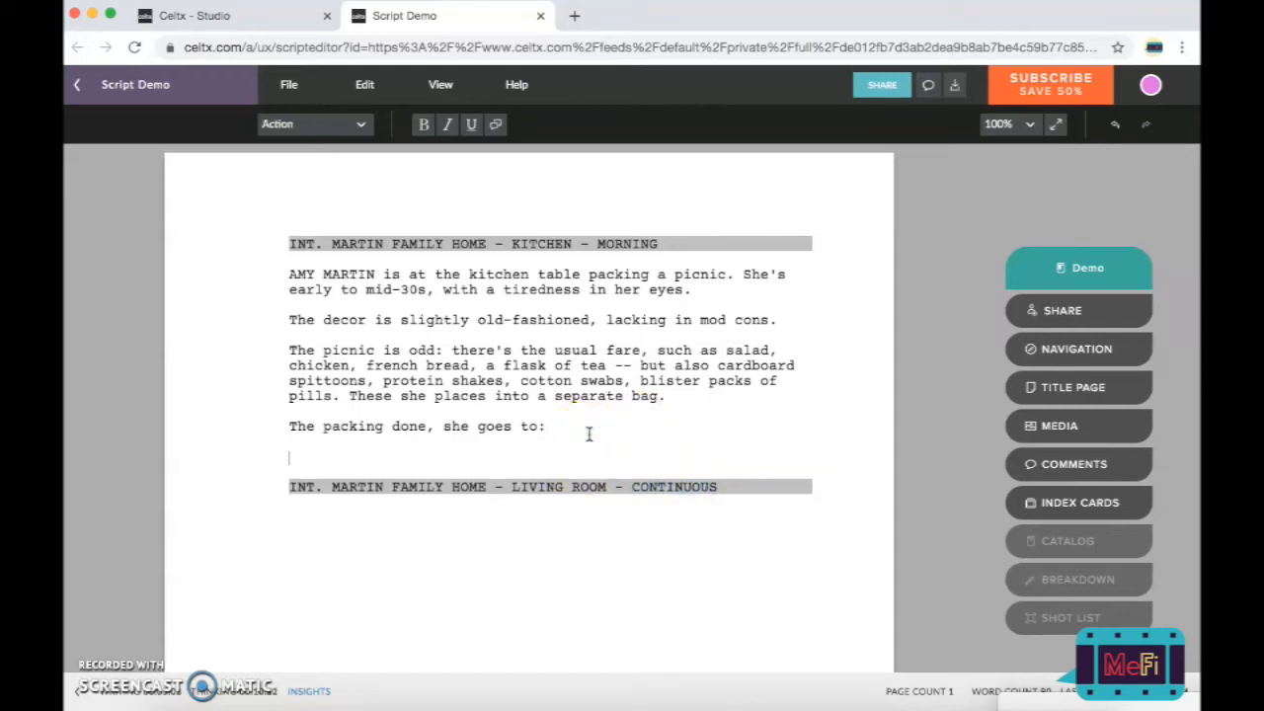
{"action": "left_click", "coordinate": [361, 128]}
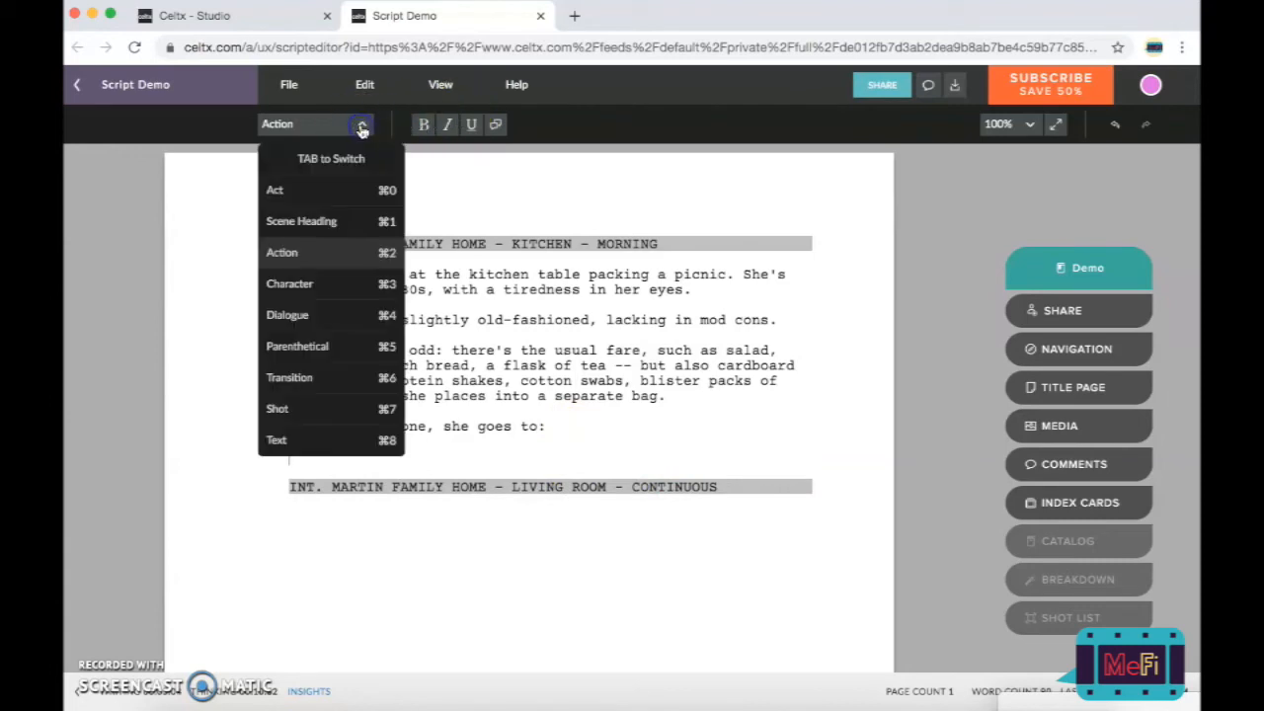
{"action": "left_click", "coordinate": [312, 379]}
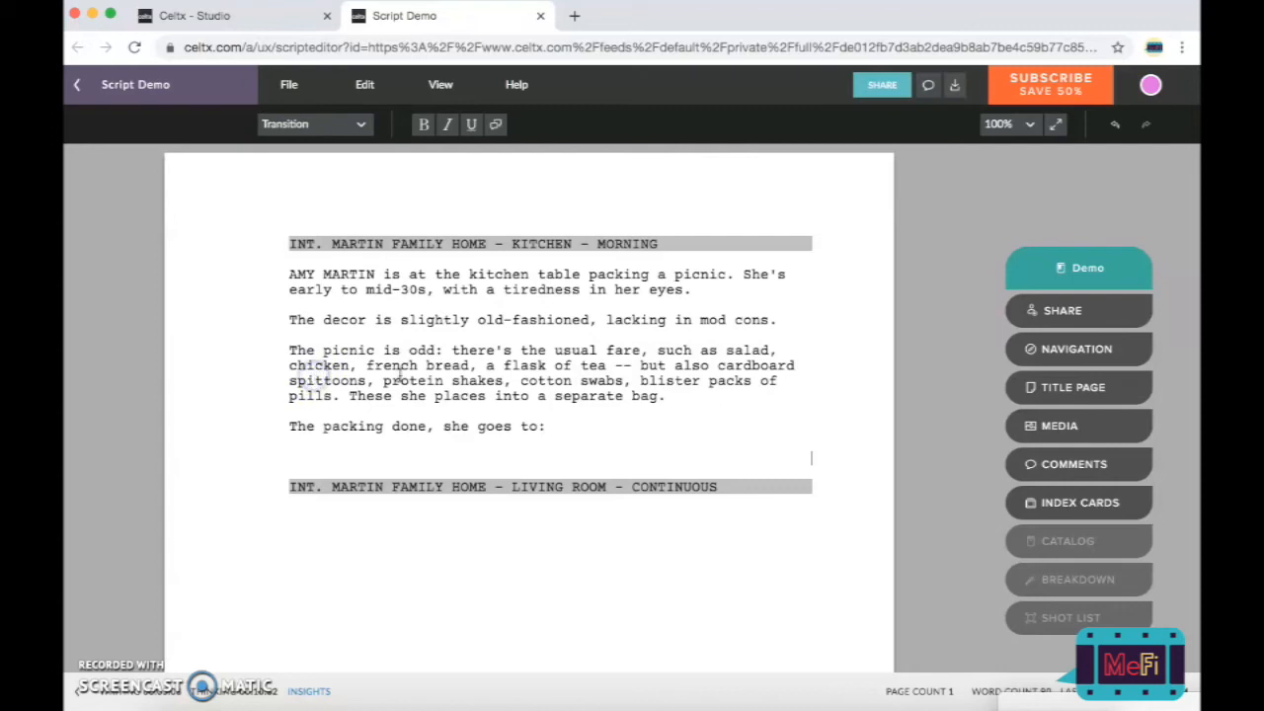
{"action": "type", "text": "CUT TO:"}
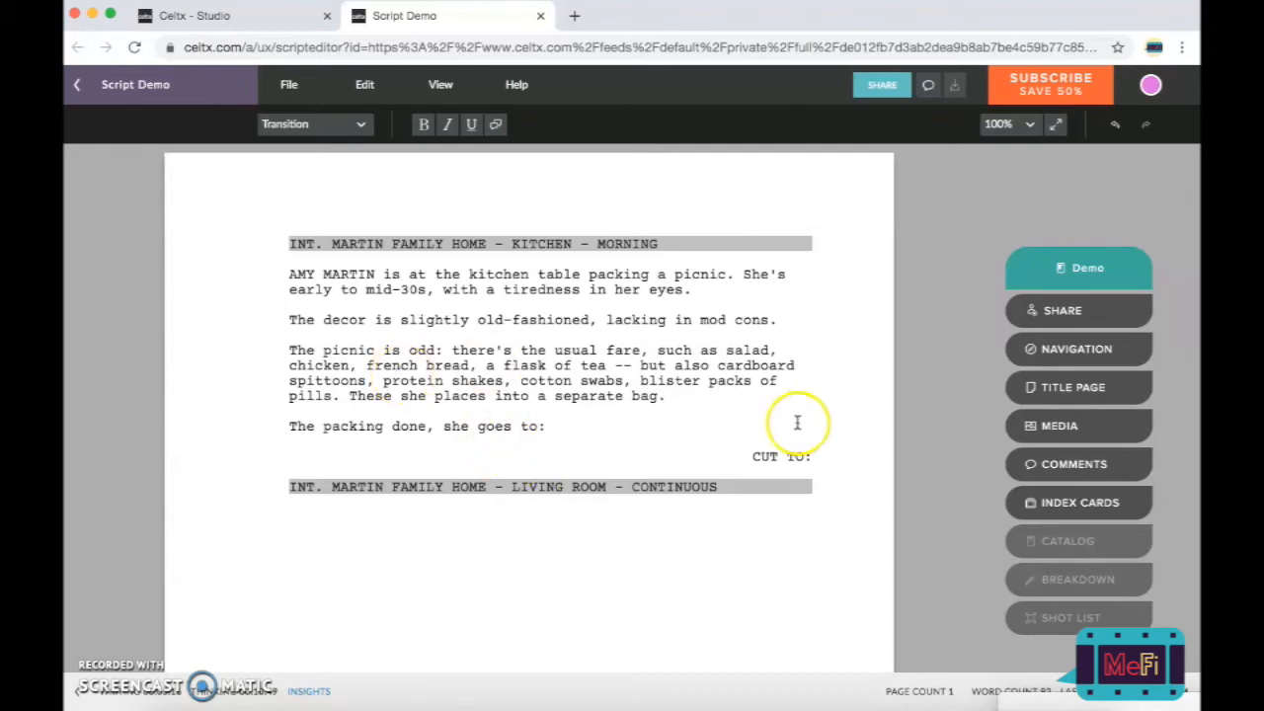
{"action": "left_click", "coordinate": [749, 455]}
{"action": "type", "text": "SMASH"}
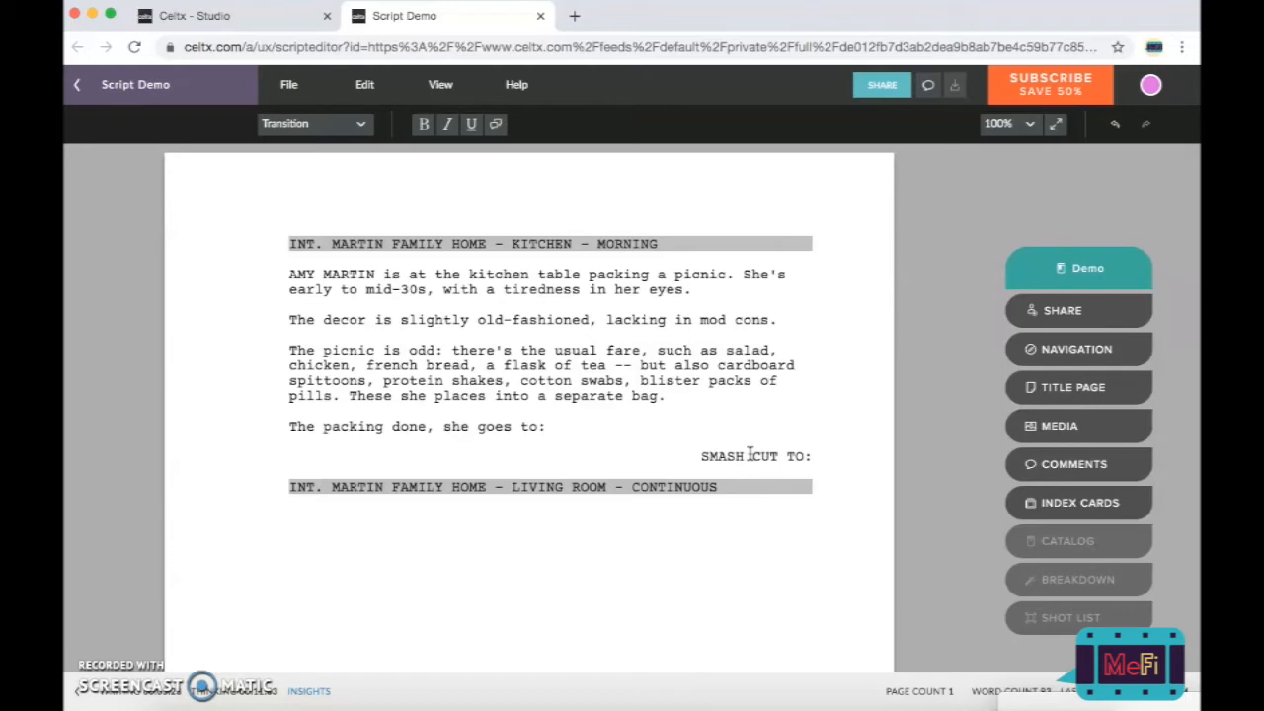
Step: Delete the "SMASH CUT TO:" transition and its empty line above the living room scene heading
{"action": "left_click", "coordinate": [618, 423]}
{"action": "left_click", "coordinate": [694, 457]}
{"action": "left_click_drag", "start_coordinate": [699, 457], "coordinate": [832, 456]}
{"action": "key", "text": "BackSpace"}
{"action": "key", "text": "BackSpace"}
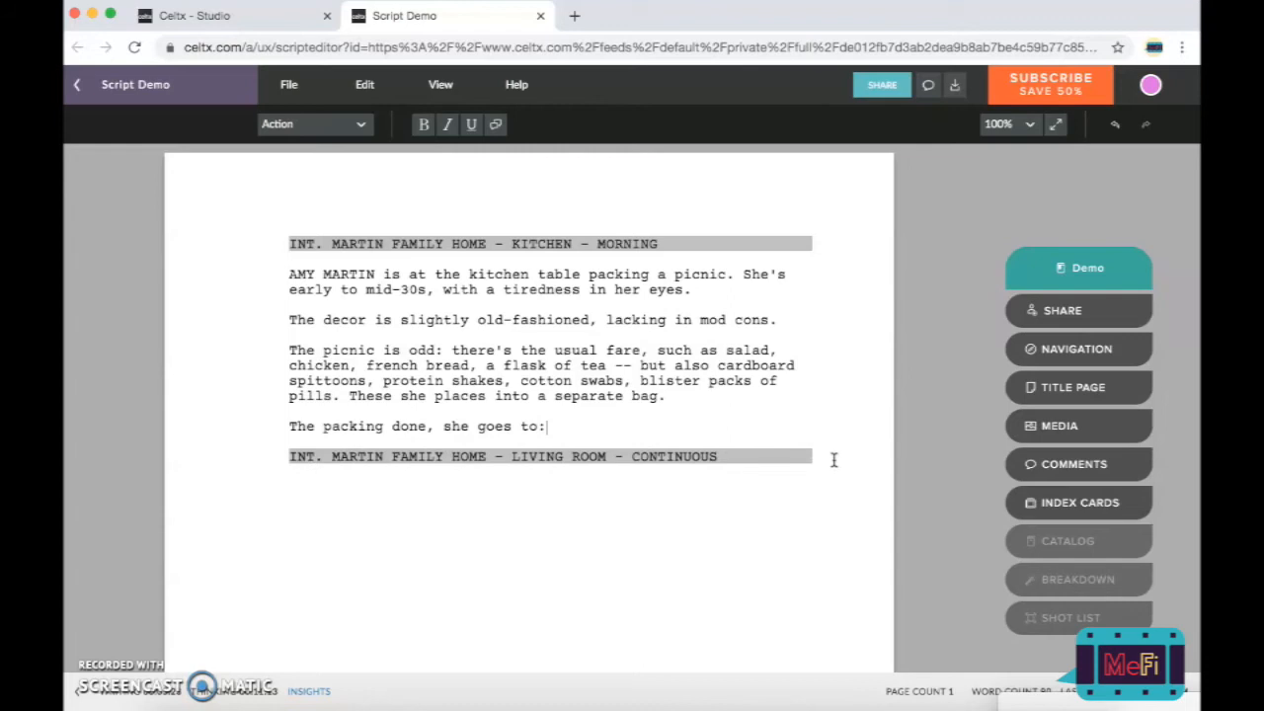
Step: Add an action line under the living room heading: "Amy enters. The decor is also slightly tired: an old settee, a mantelpiece over a gas fire, dated wallpaper."
{"action": "left_click", "coordinate": [796, 461]}
{"action": "key", "text": "Return"}
{"action": "type", "text": "Amy enters. The decor "}
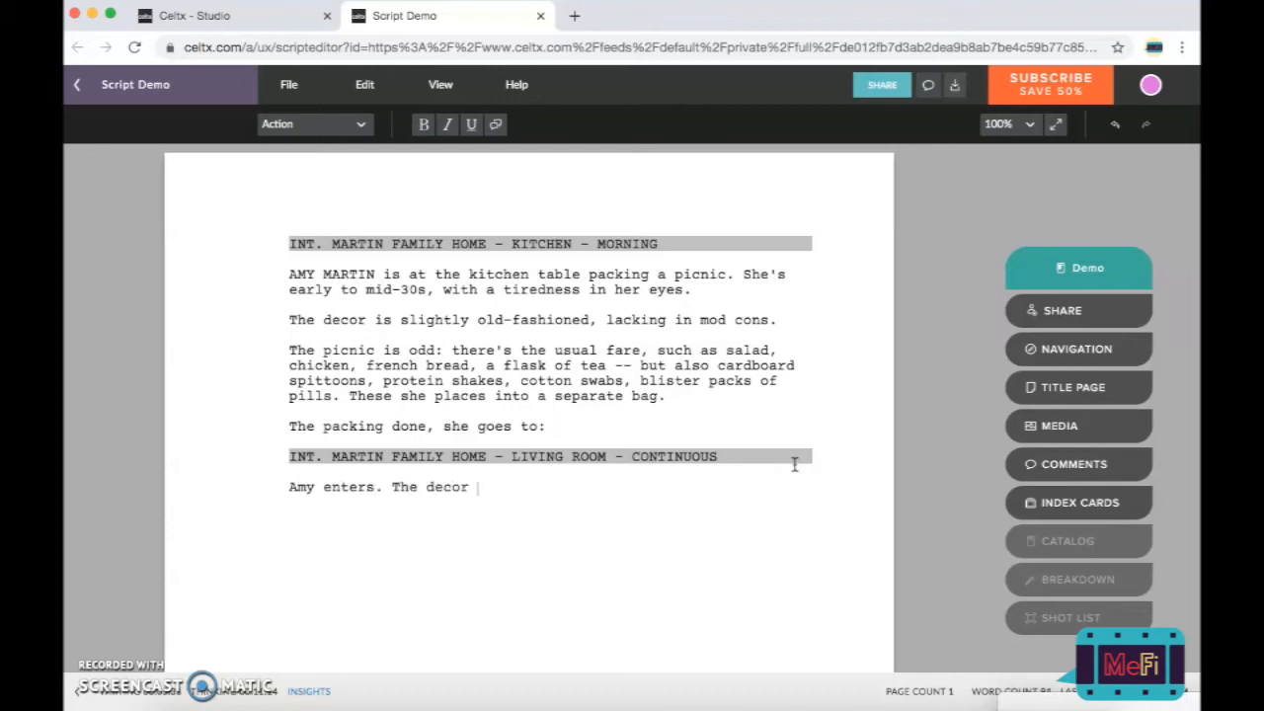
{"action": "type", "text": "is also slightly tired: an old settee, a mantelpiece over "}
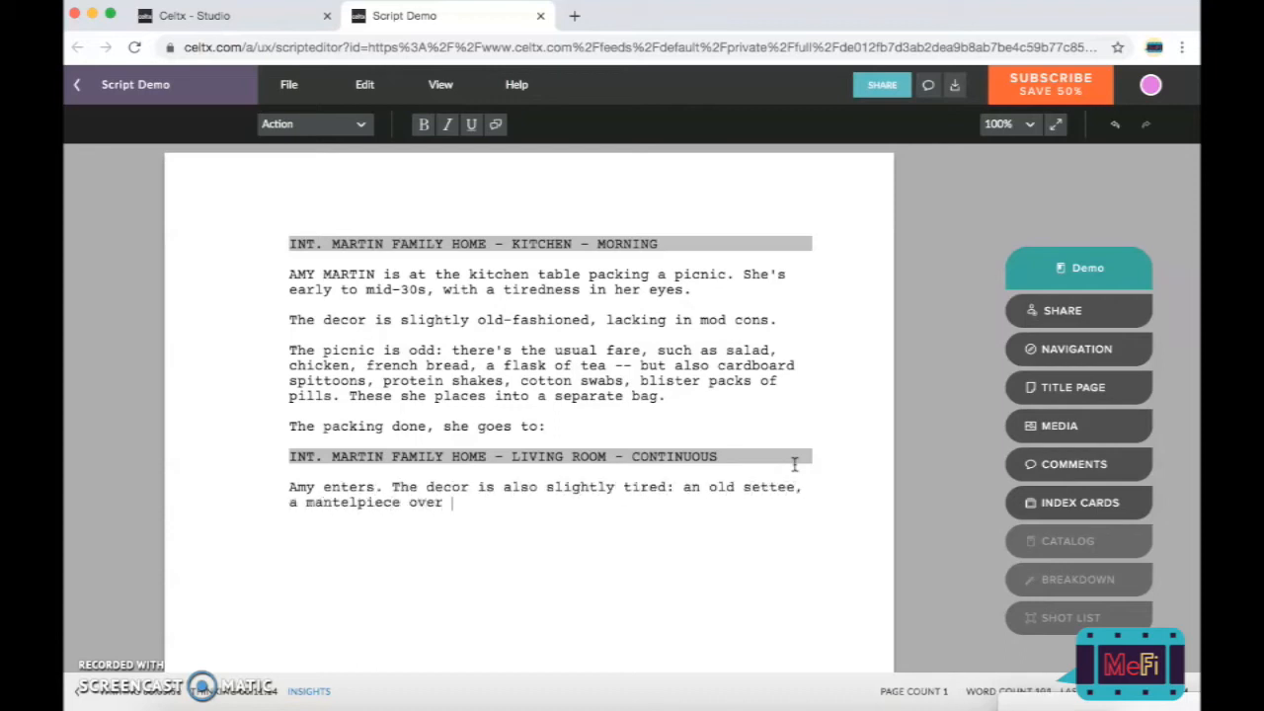
{"action": "type", "text": "a gas fire, dated wallpaper."}
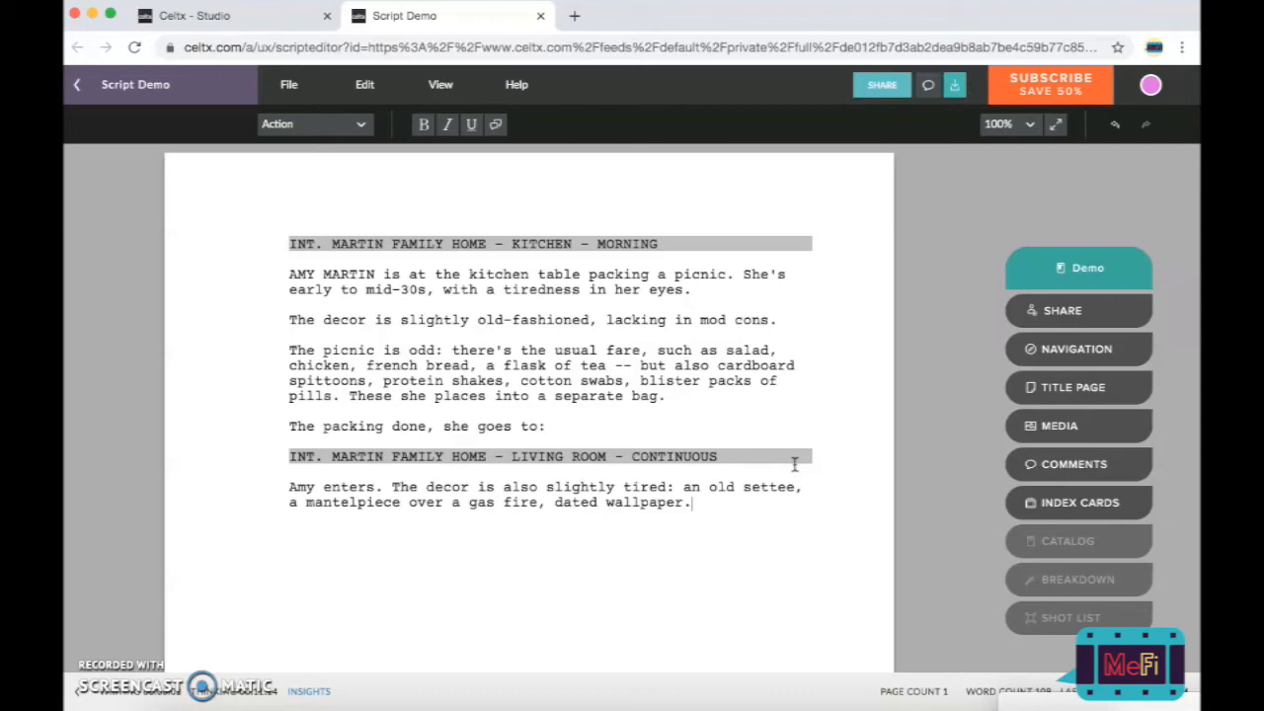
Step: Examine the living room action line and compare how the character's name is written there and in the first kitchen action line
{"action": "left_click", "coordinate": [469, 509]}
{"action": "left_click_drag", "start_coordinate": [743, 488], "coordinate": [799, 486]}
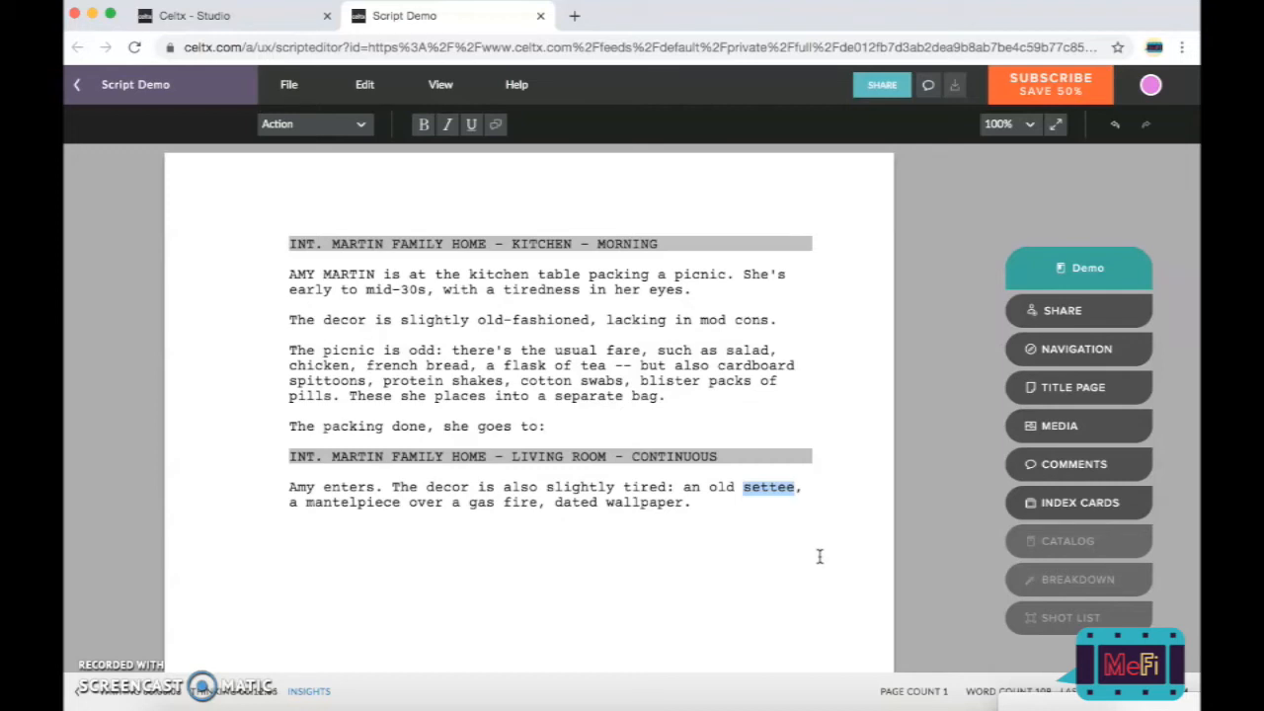
{"action": "left_click", "coordinate": [721, 502]}
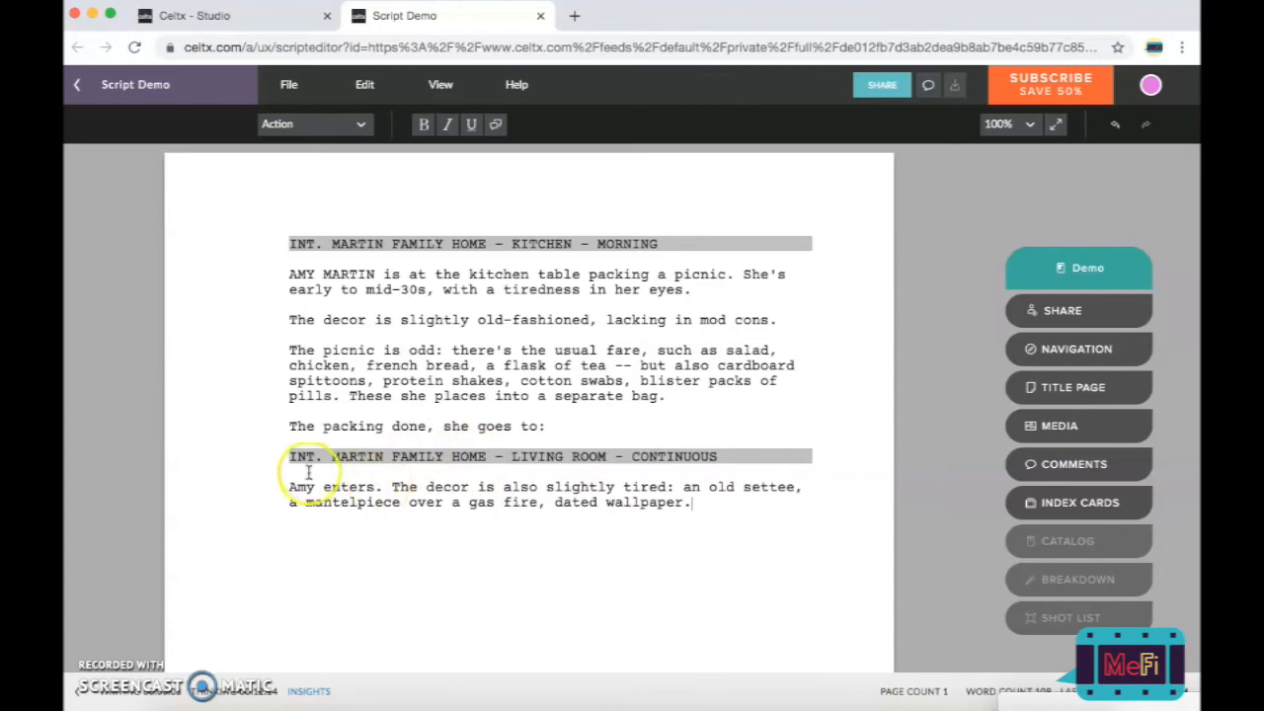
{"action": "left_click_drag", "start_coordinate": [286, 275], "coordinate": [367, 275]}
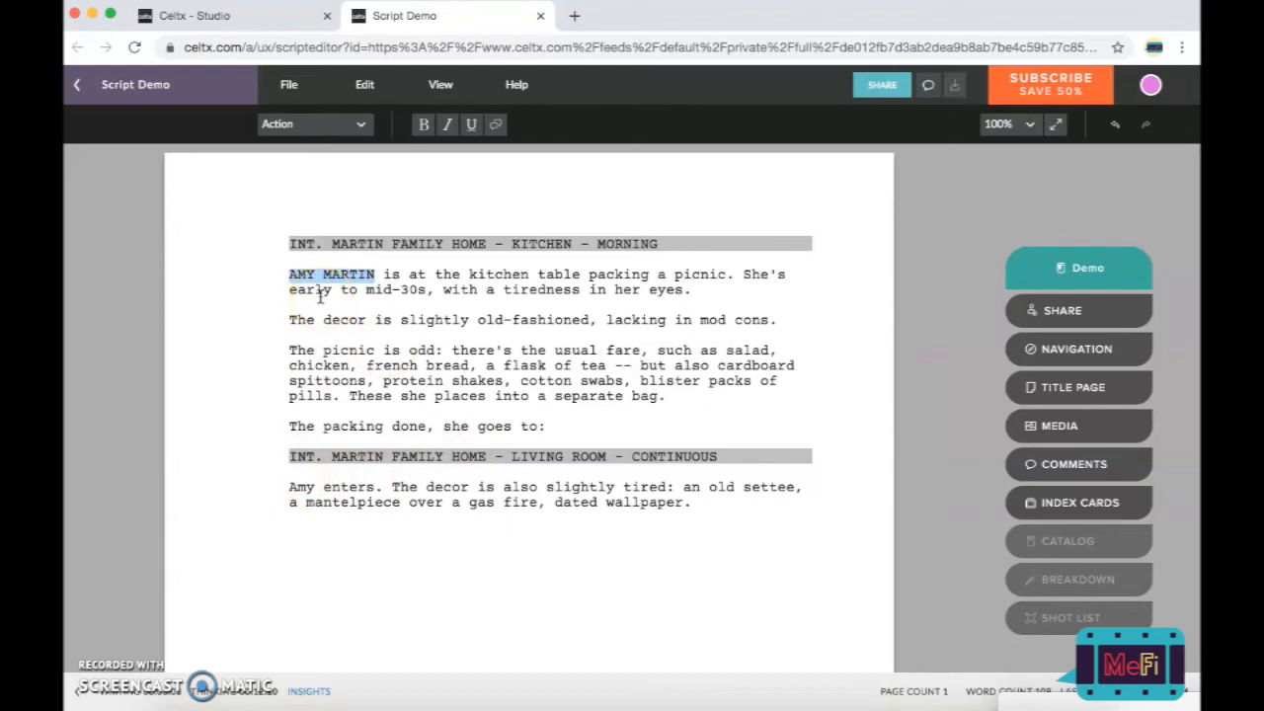
{"action": "left_click", "coordinate": [289, 486]}
{"action": "left_click_drag", "start_coordinate": [289, 486], "coordinate": [316, 487]}
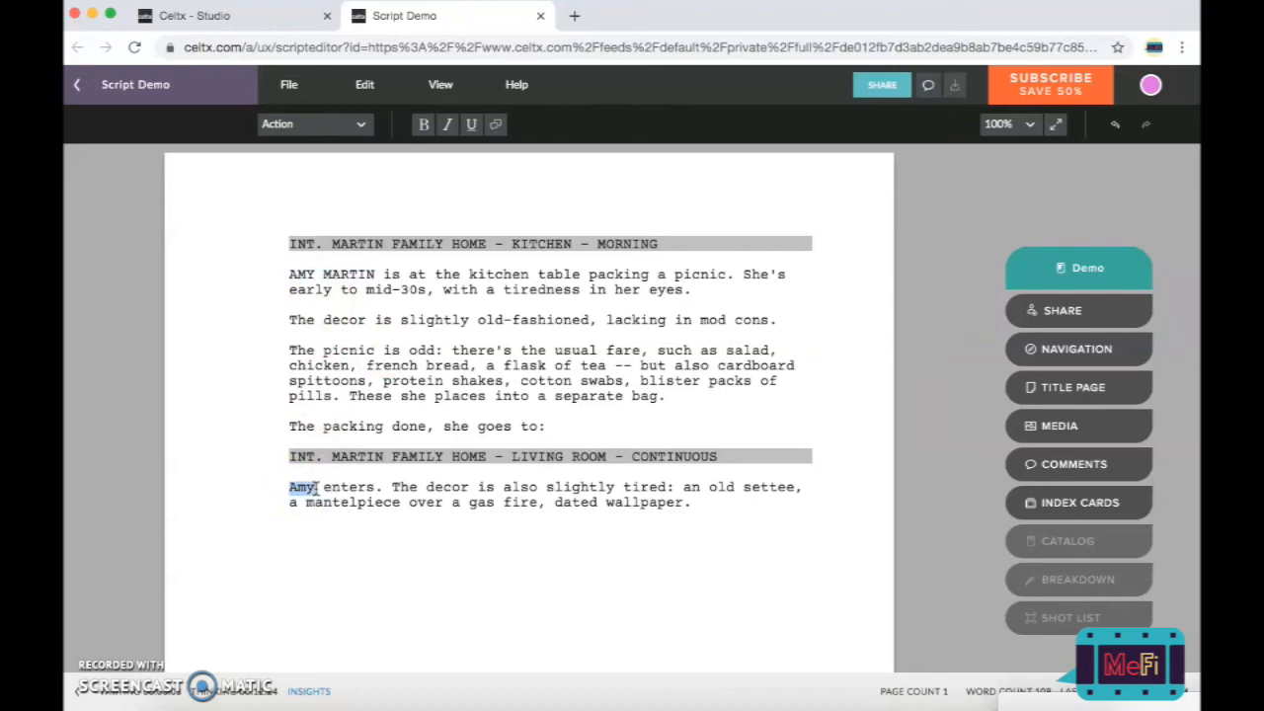
{"action": "left_click_drag", "start_coordinate": [302, 269], "coordinate": [375, 270]}
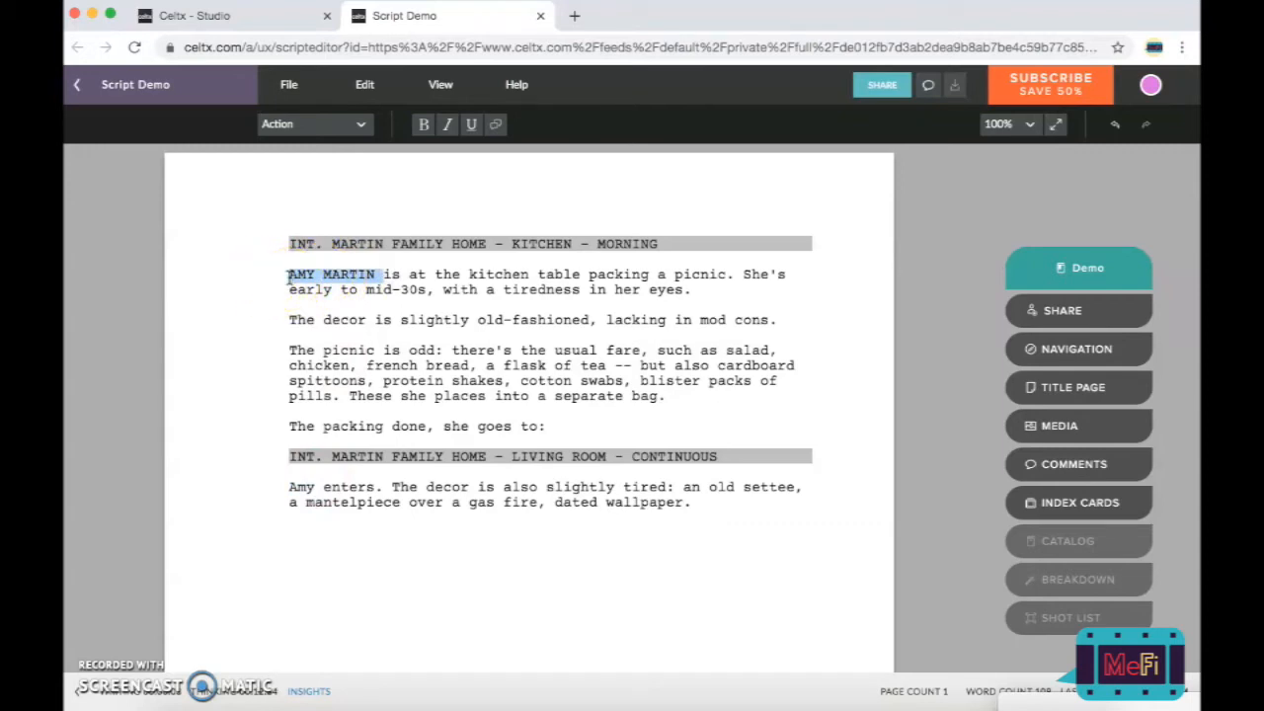
{"action": "left_click", "coordinate": [332, 533]}
{"action": "left_click", "coordinate": [287, 489]}
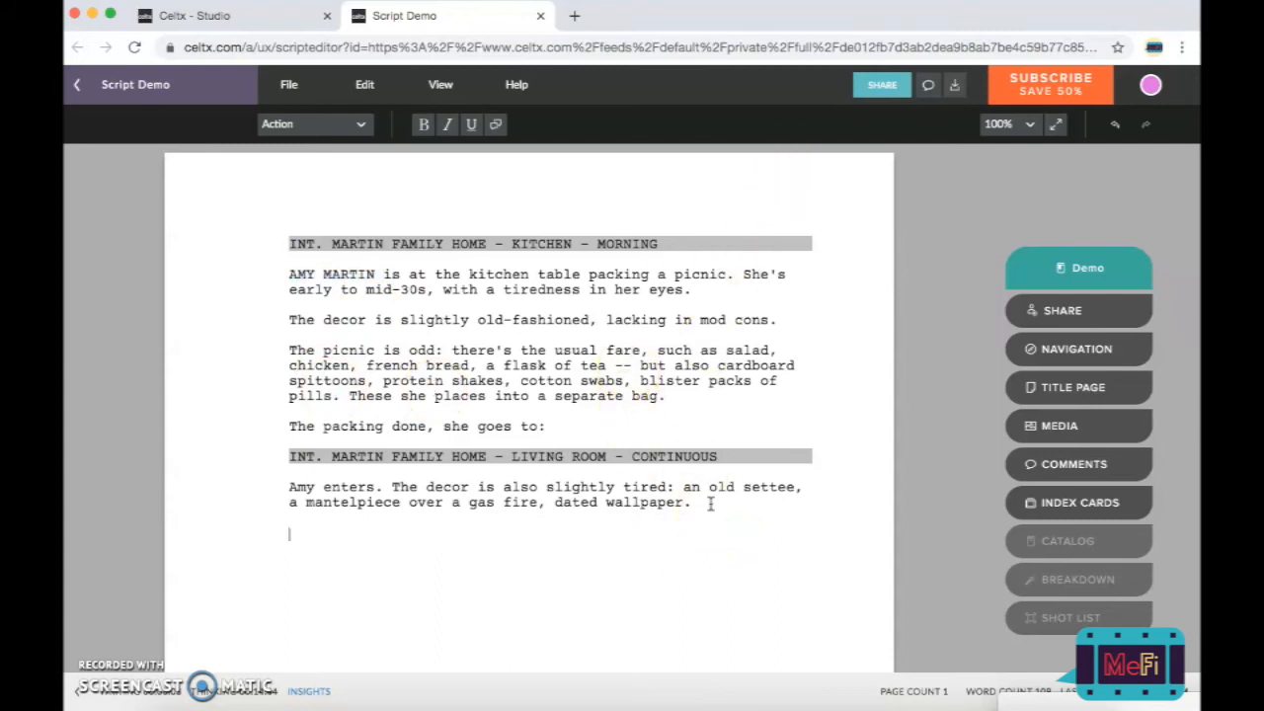
Step: Add the action text "Seated in the armchair is her father, BILL MARTIN. It might be noted from the family portraits around the room that this was"
{"action": "type", "text": "Seated in the ar"}
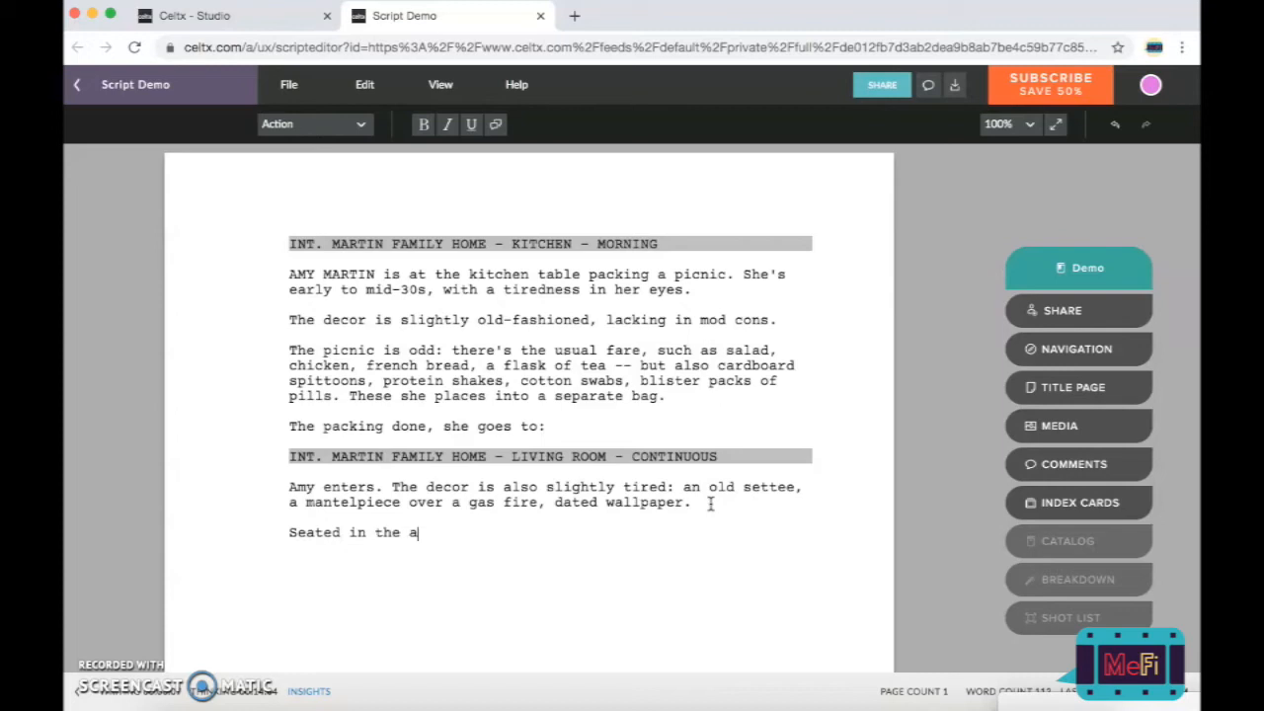
{"action": "type", "text": "mchair is her fat"}
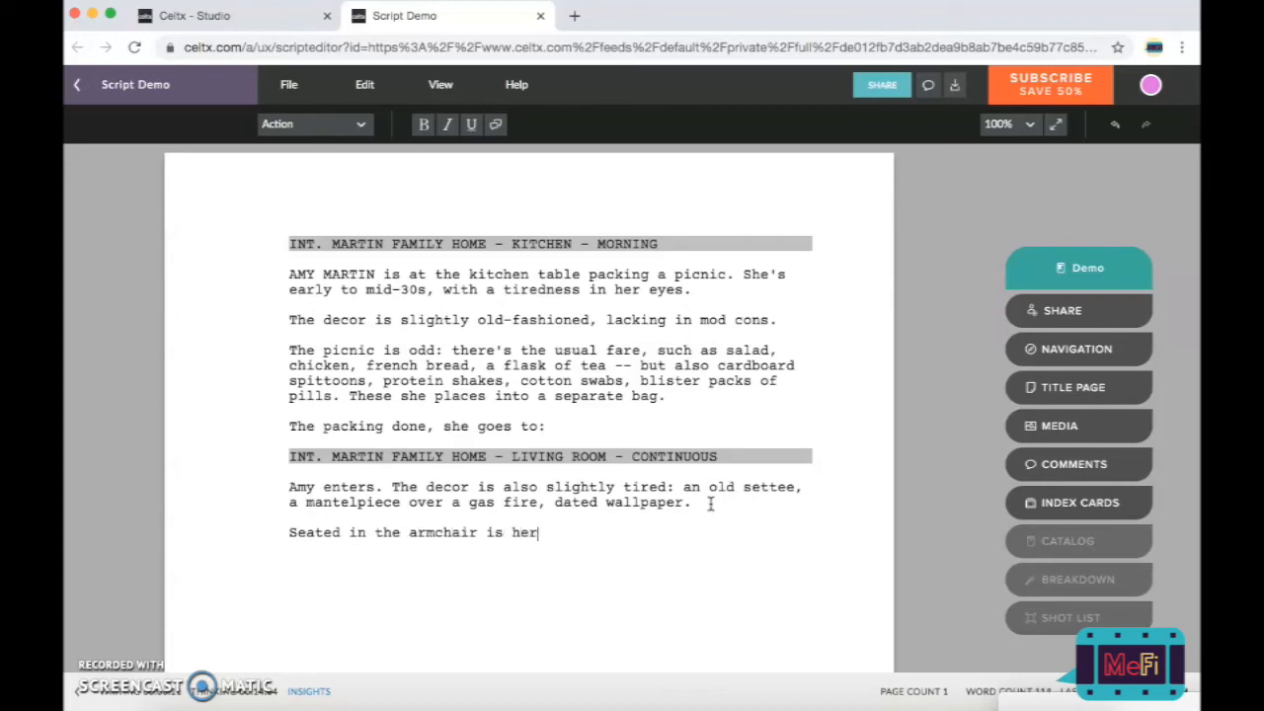
{"action": "type", "text": "her, BILL MARTIN"}
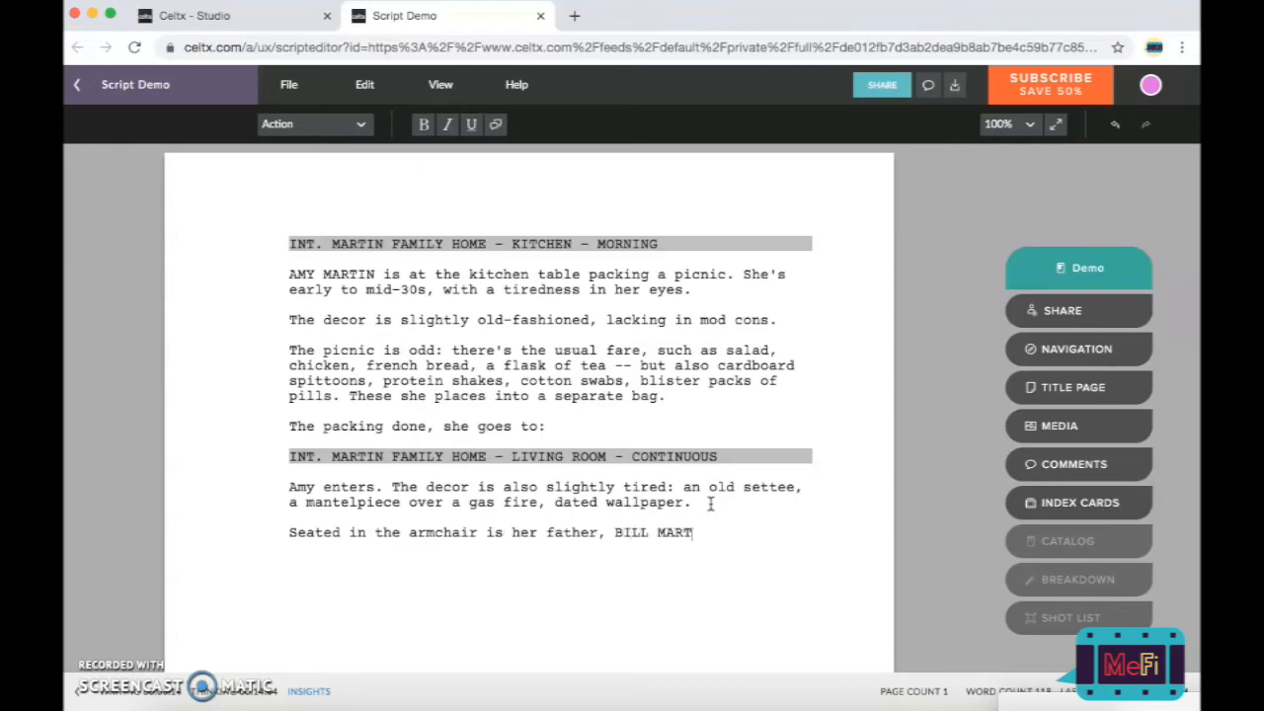
{"action": "type", "text": ". It might be noted from the family portraits around the room that this was "}
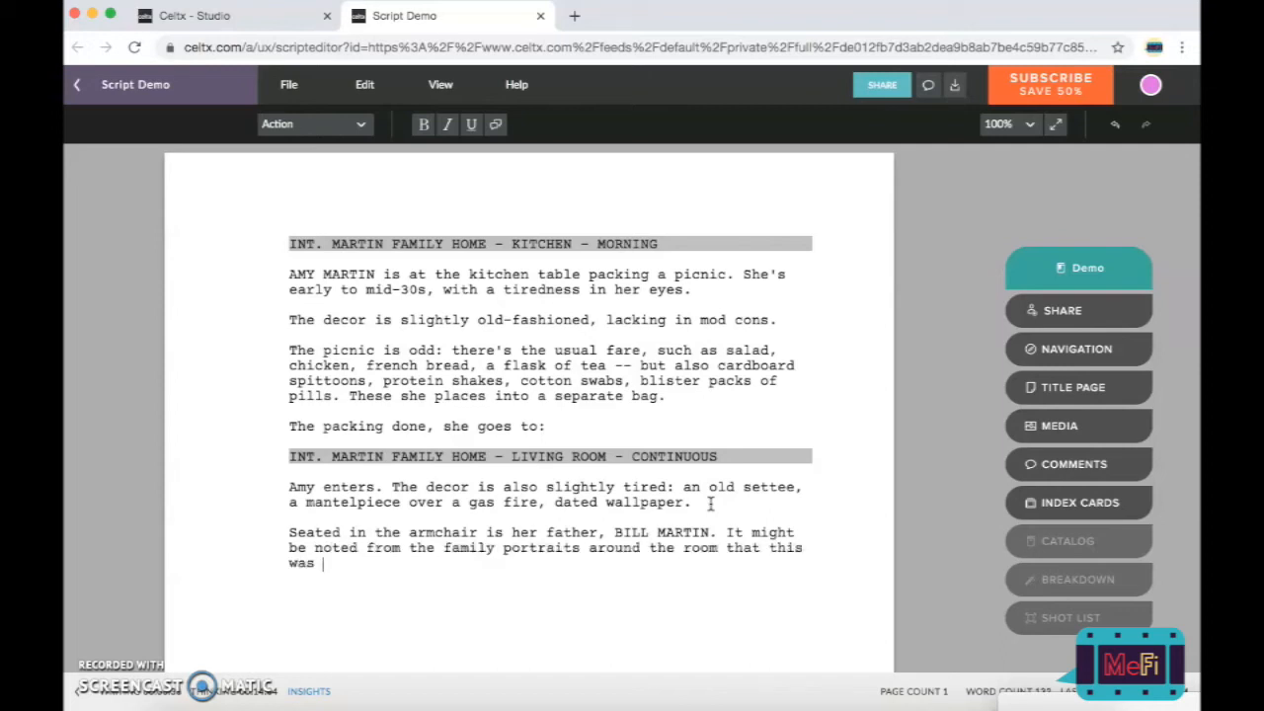
Step: Complete the paragraph with "once a robust man. Now, he is emaciated, weak, his hair thinned almost to nothing. A shadow of a man. Early 70s."
{"action": "type", "text": "once a robust man. Now, he is emaciated, weak, his hair thinned"}
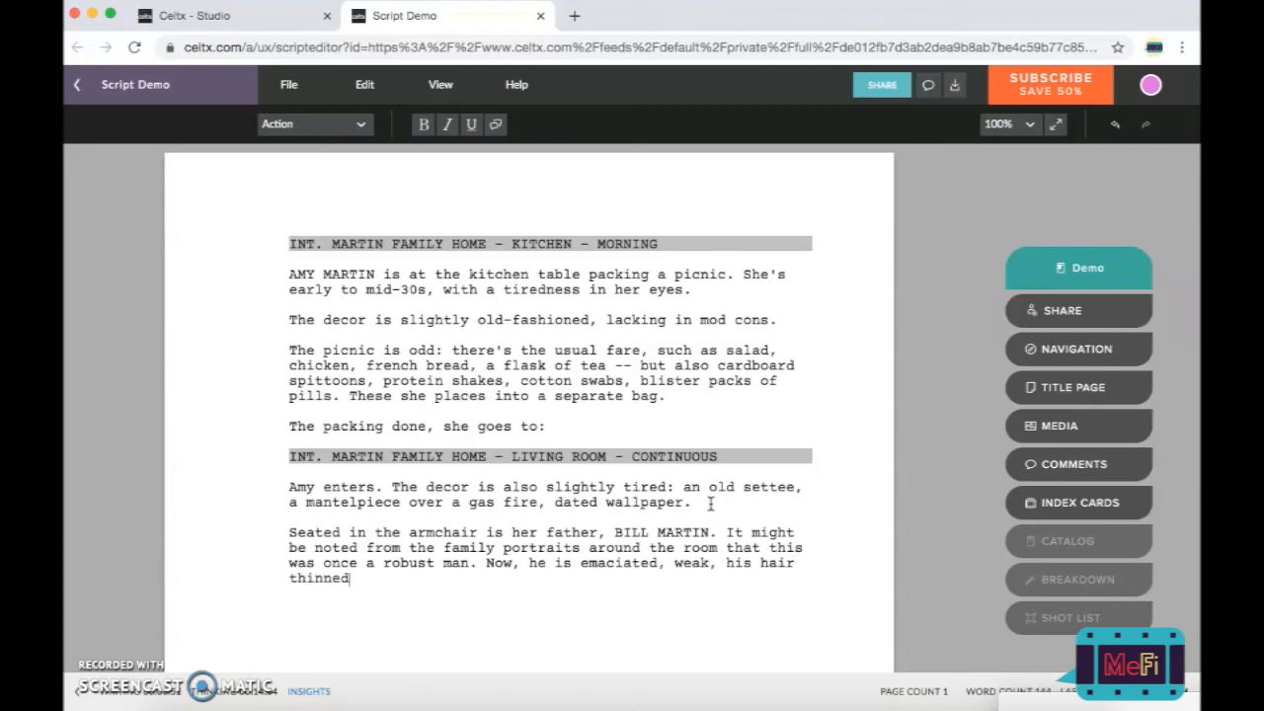
{"action": "type", "text": " almost to nothing. A shadow of a man. Early 870"}
{"action": "key", "text": "BackSpace"}
{"action": "key", "text": "BackSpace"}
{"action": "key", "text": "BackSpace"}
{"action": "type", "text": "70s."}
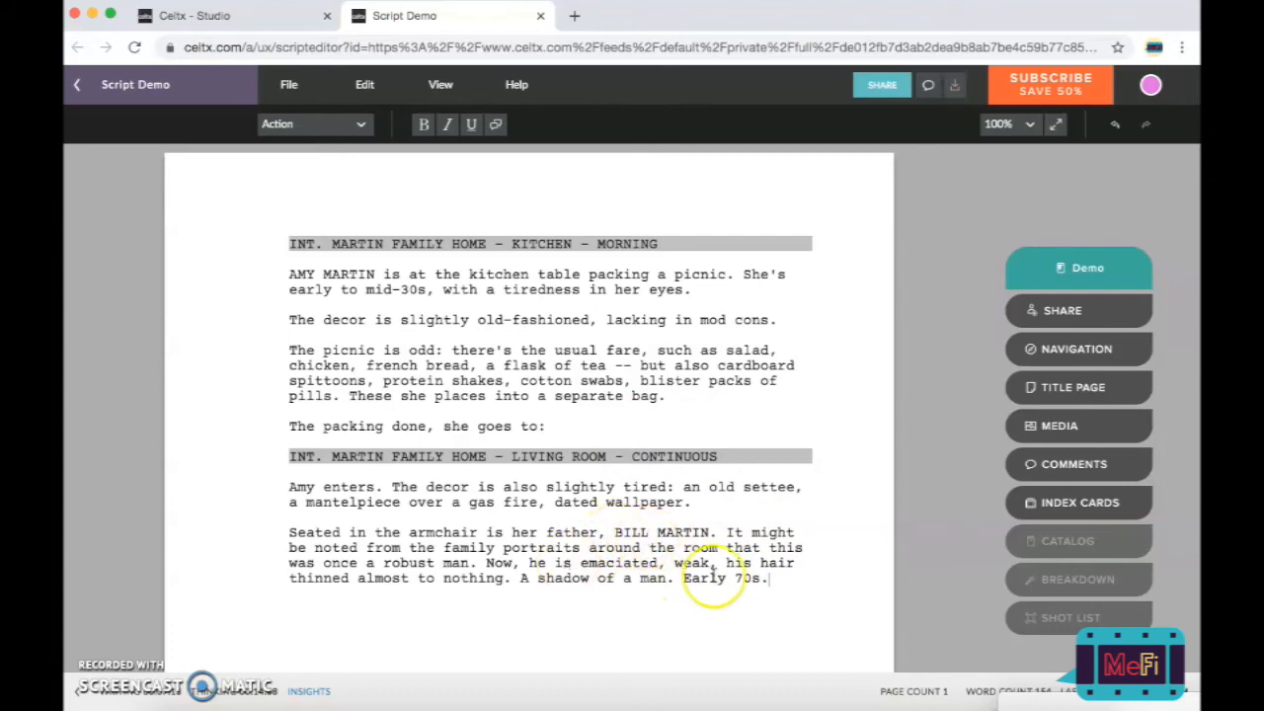
{"action": "left_click", "coordinate": [792, 579]}
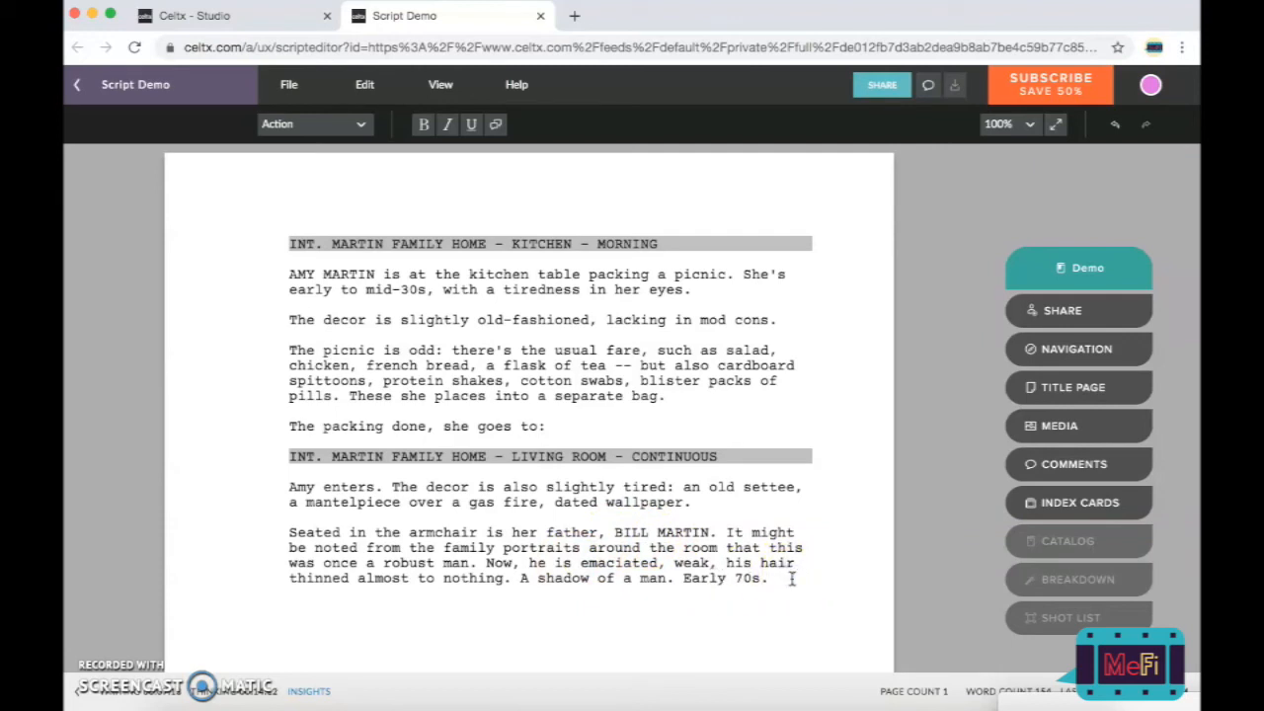
Step: Try splitting the father's paragraph before "It might be noted", then rejoin the two parts
{"action": "left_click", "coordinate": [727, 532]}
{"action": "key", "text": "Return"}
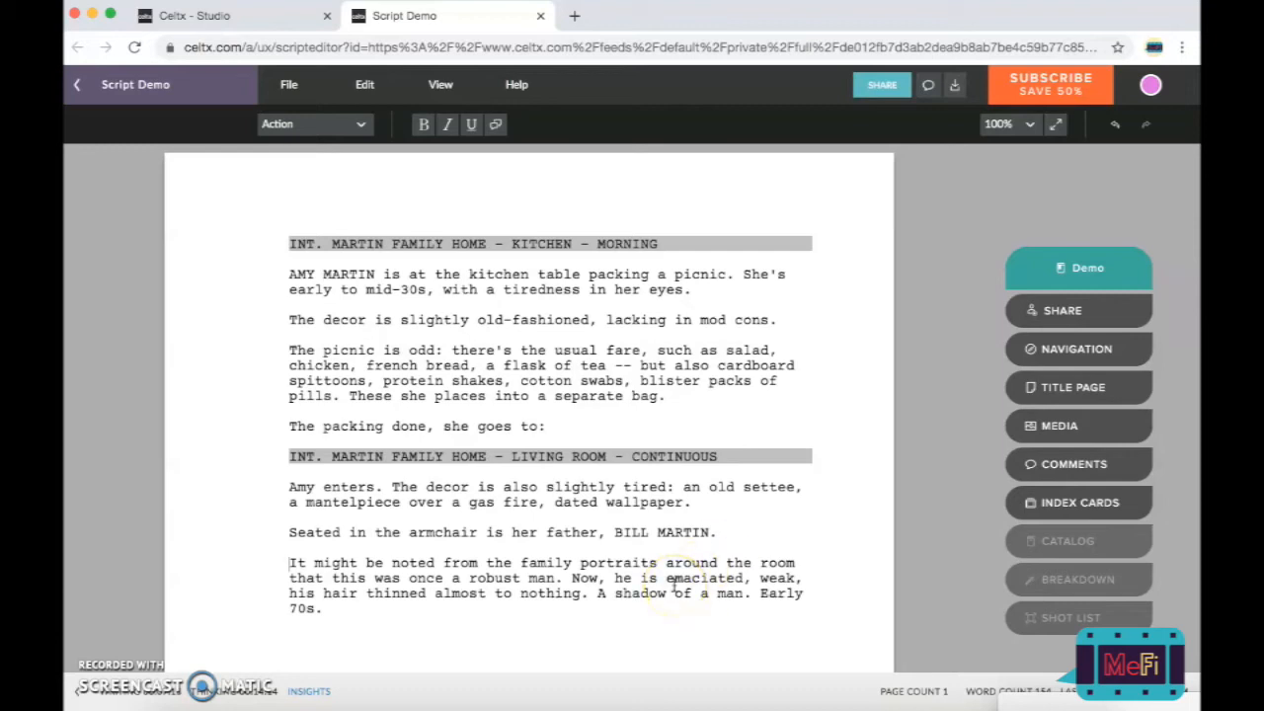
{"action": "key", "text": "BackSpace"}
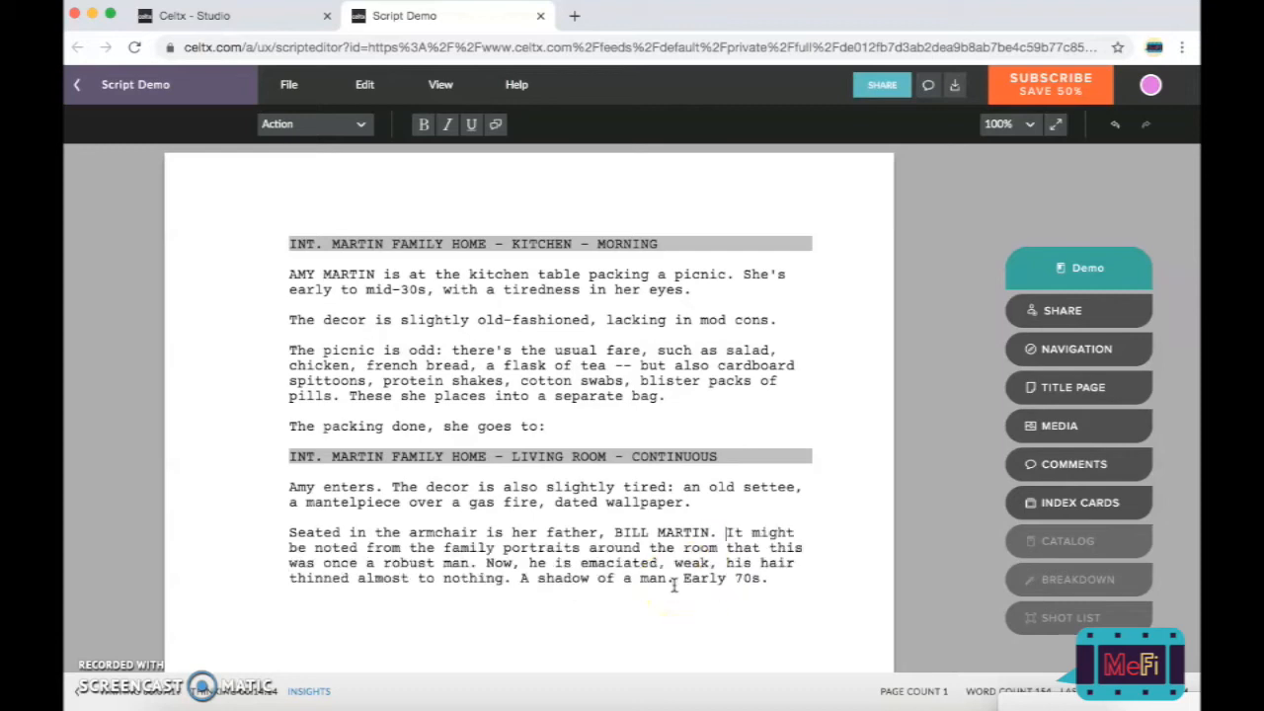
Step: Review the father's name and description in the last paragraph, and the "CONTINUOUS" and "MORNING" wording in the scene headings
{"action": "left_click_drag", "start_coordinate": [614, 533], "coordinate": [719, 533]}
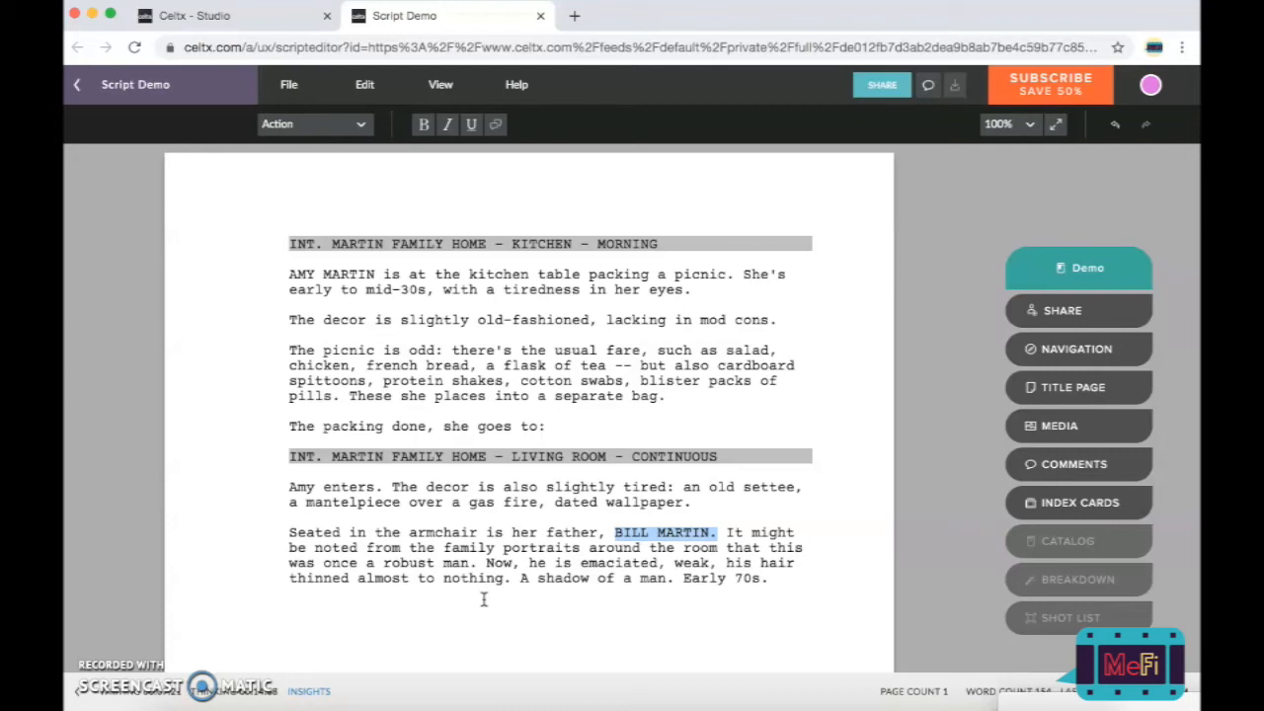
{"action": "left_click", "coordinate": [508, 553]}
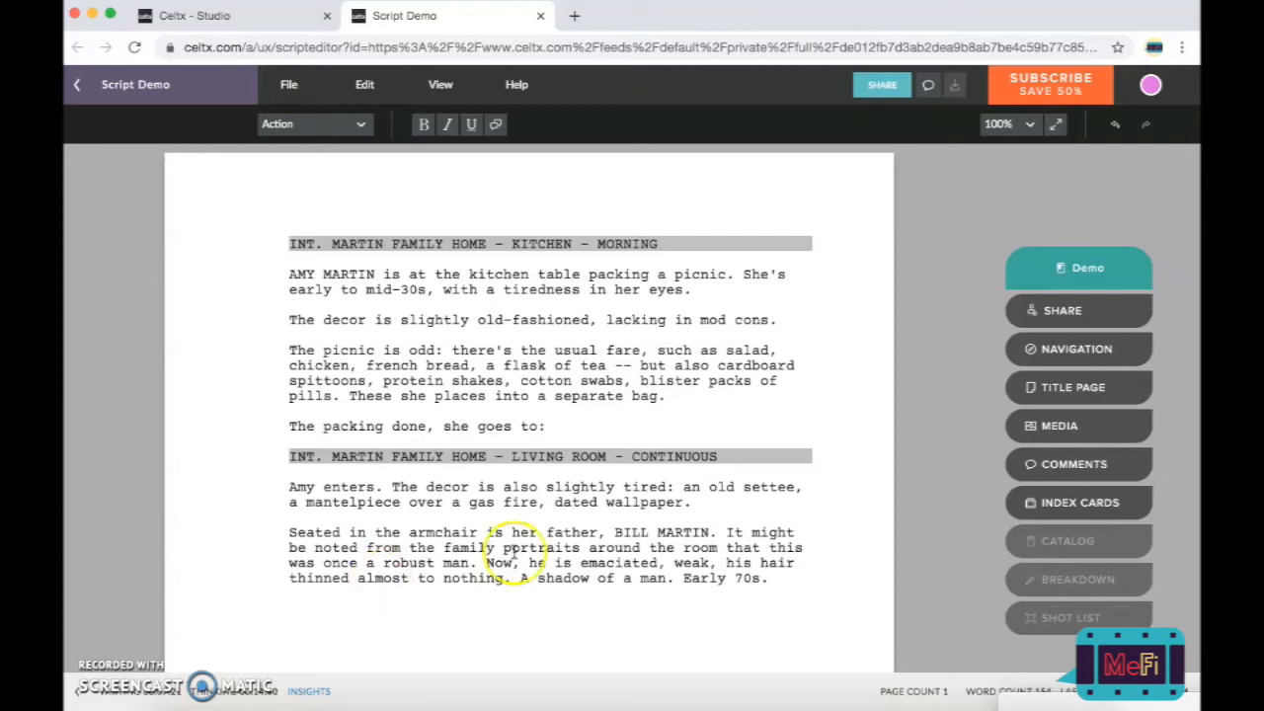
{"action": "left_click_drag", "start_coordinate": [483, 561], "coordinate": [804, 581]}
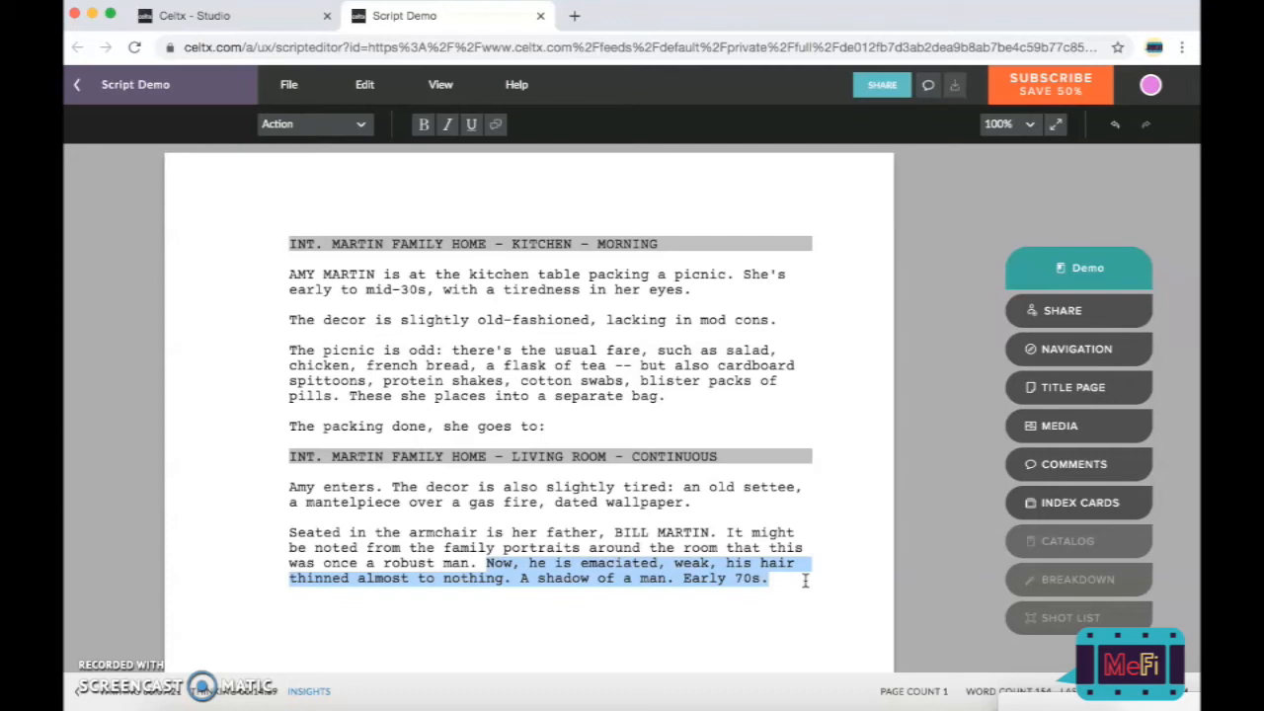
{"action": "left_click", "coordinate": [521, 581]}
{"action": "left_click_drag", "start_coordinate": [521, 580], "coordinate": [774, 585]}
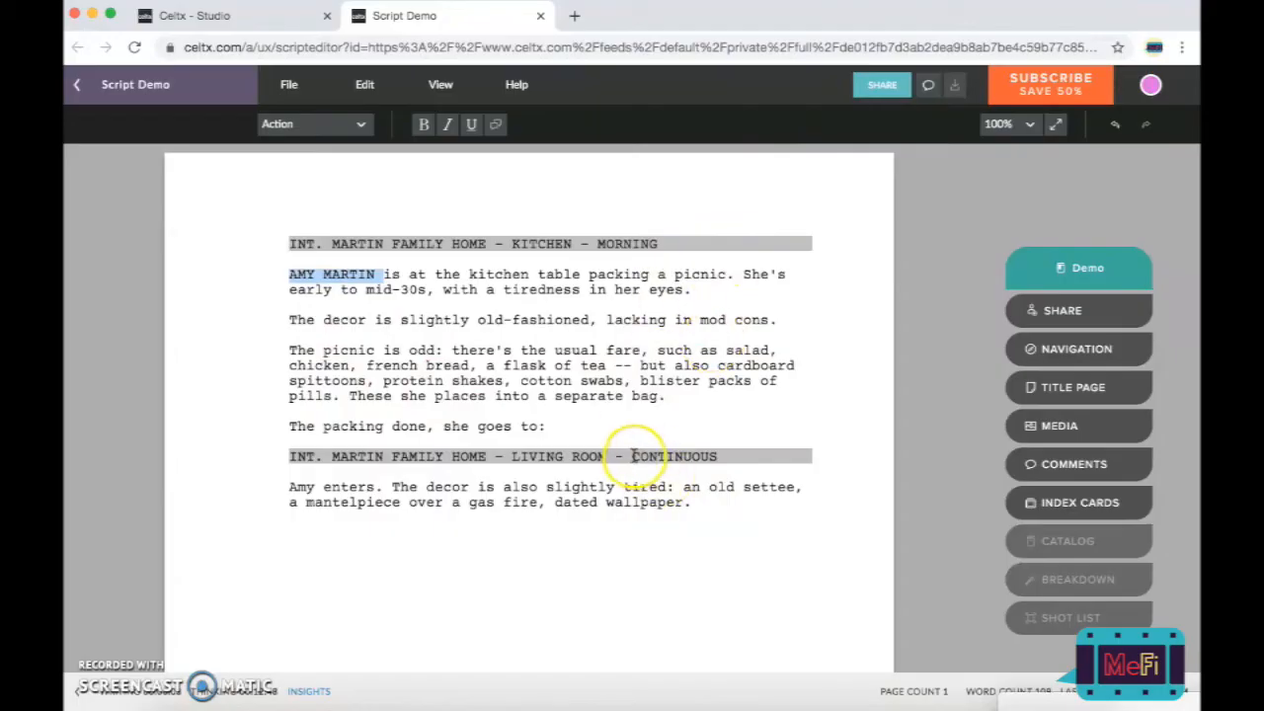
{"action": "left_click", "coordinate": [635, 456]}
{"action": "left_click_drag", "start_coordinate": [635, 456], "coordinate": [719, 456]}
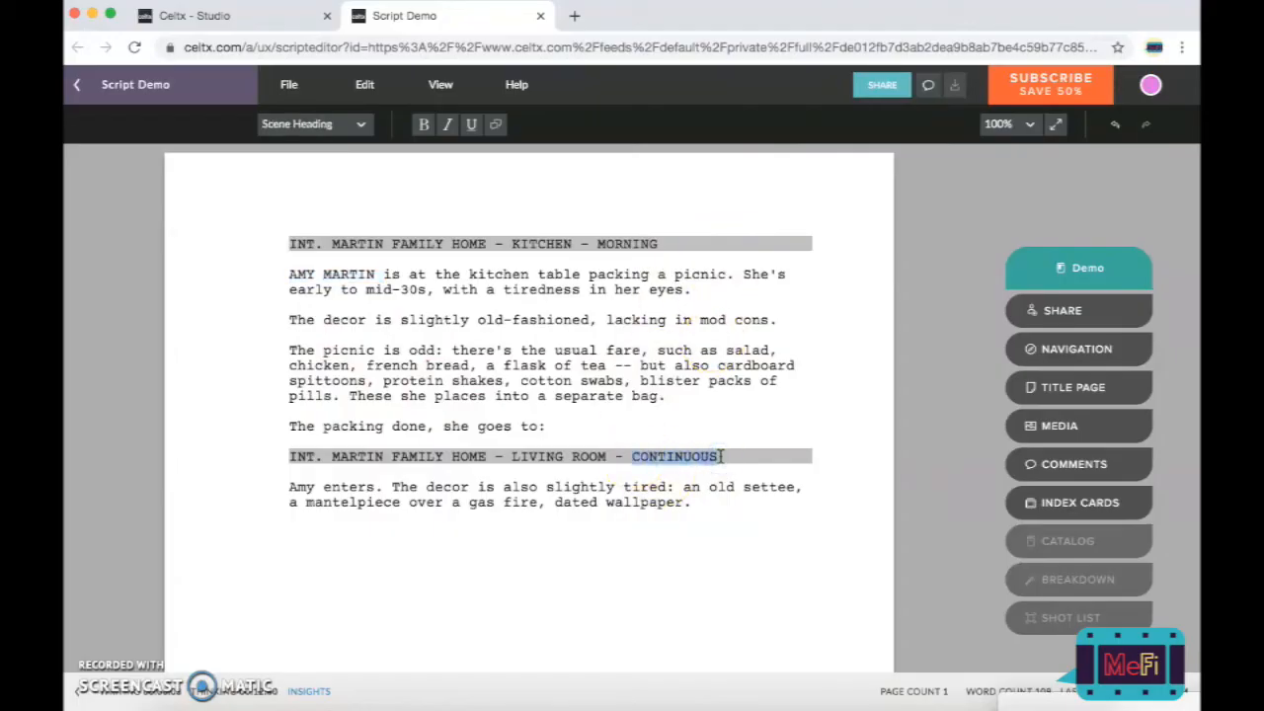
{"action": "left_click", "coordinate": [702, 505]}
{"action": "double_click", "coordinate": [664, 456]}
{"action": "left_click", "coordinate": [715, 499]}
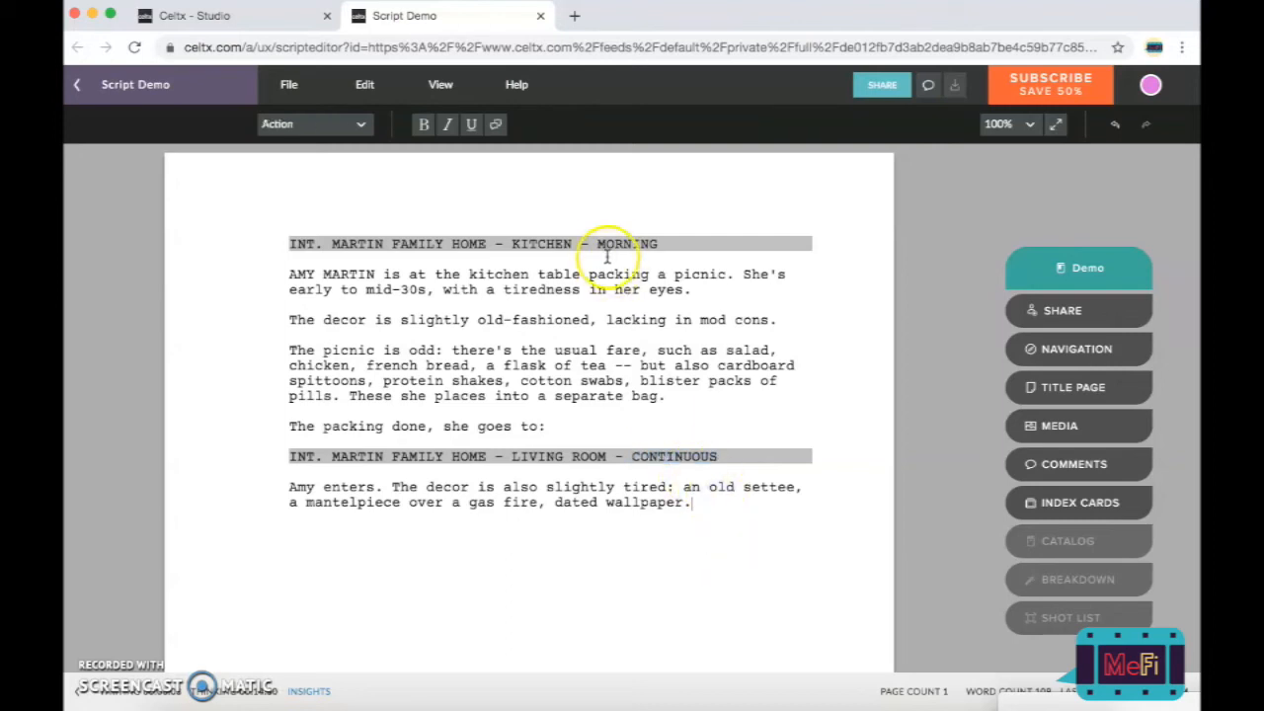
{"action": "left_click_drag", "start_coordinate": [597, 243], "coordinate": [659, 243]}
{"action": "left_click", "coordinate": [711, 503]}
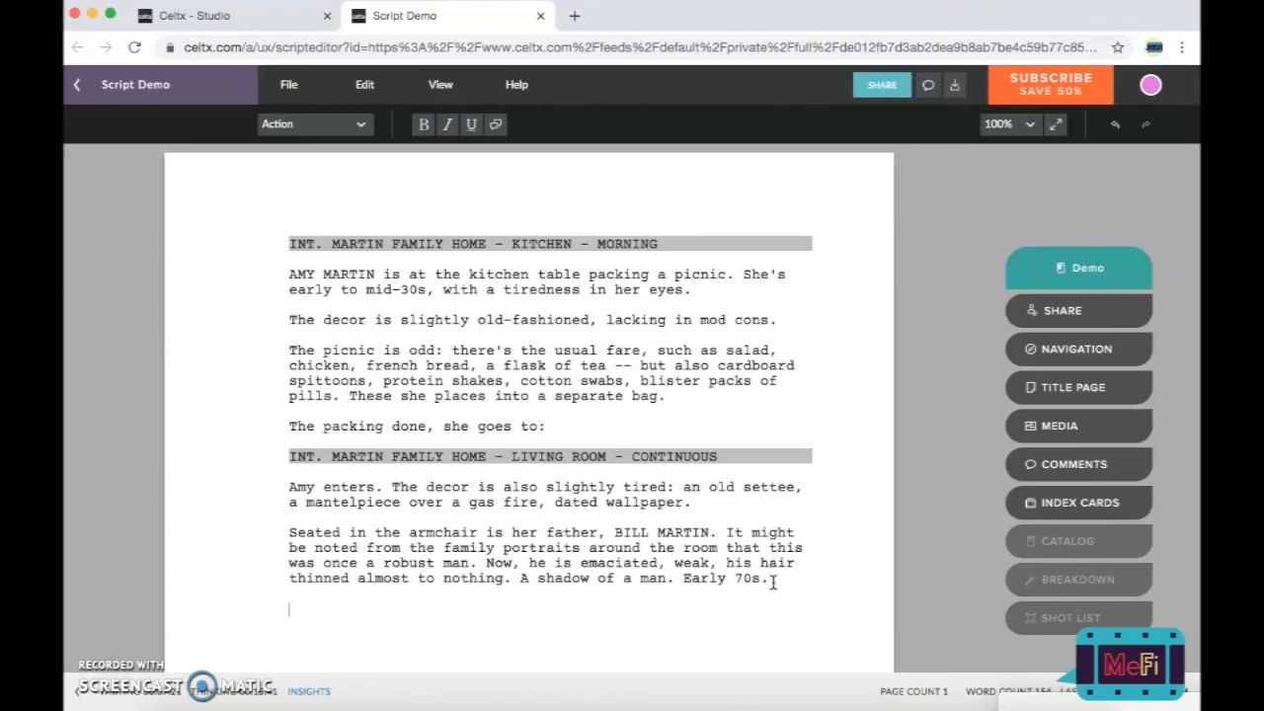
Step: Add the character cue AMY below the father's description and format the line under it as Dialogue
{"action": "left_click", "coordinate": [362, 125]}
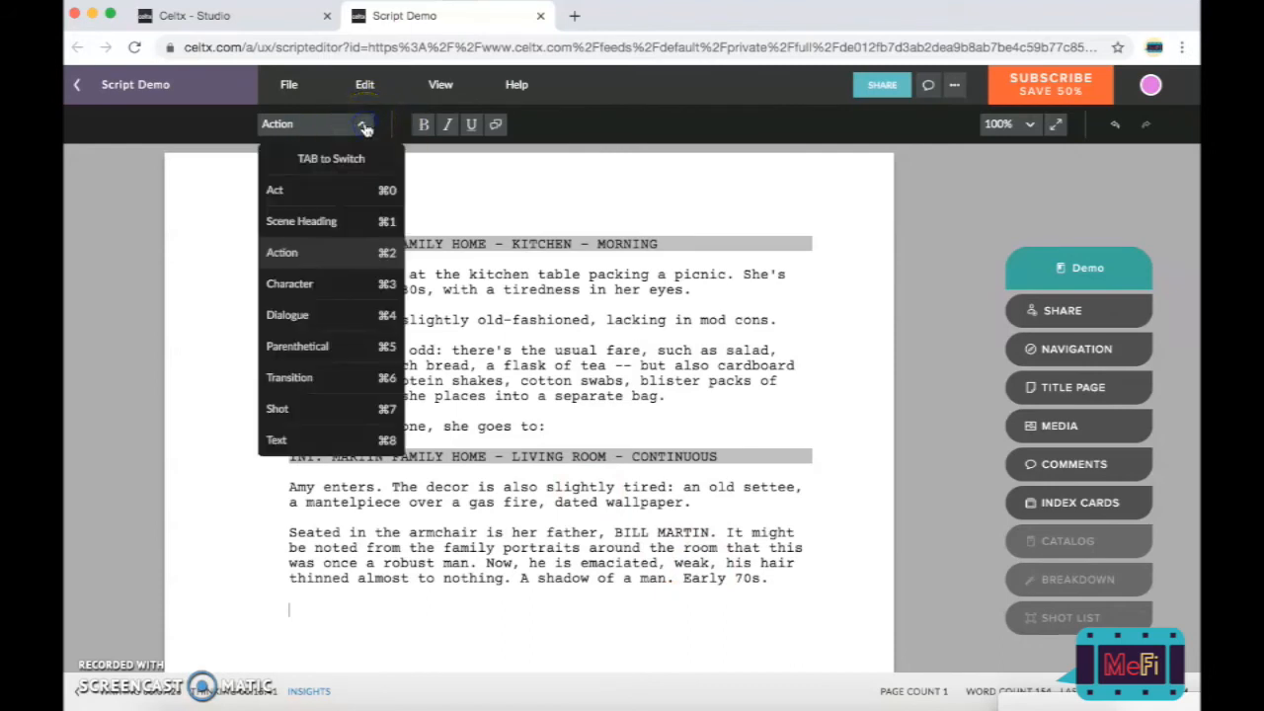
{"action": "left_click", "coordinate": [309, 287]}
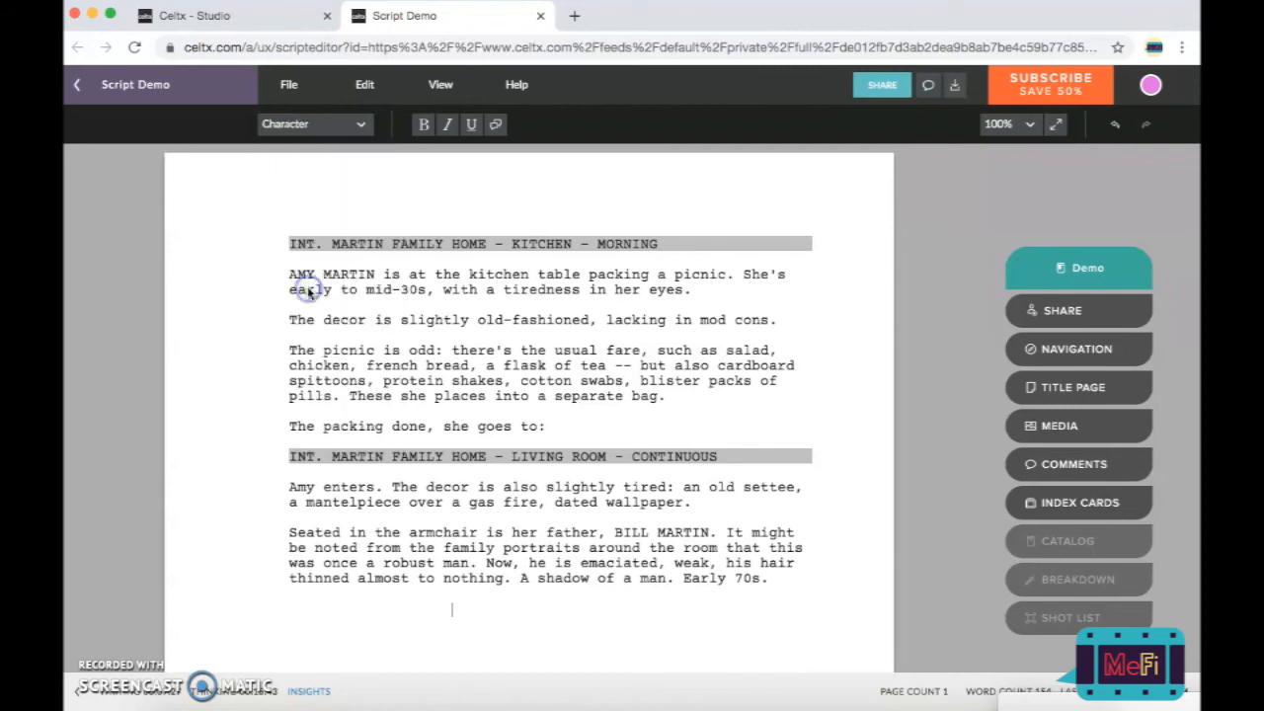
{"action": "type", "text": "AMY"}
{"action": "key", "text": "Return"}
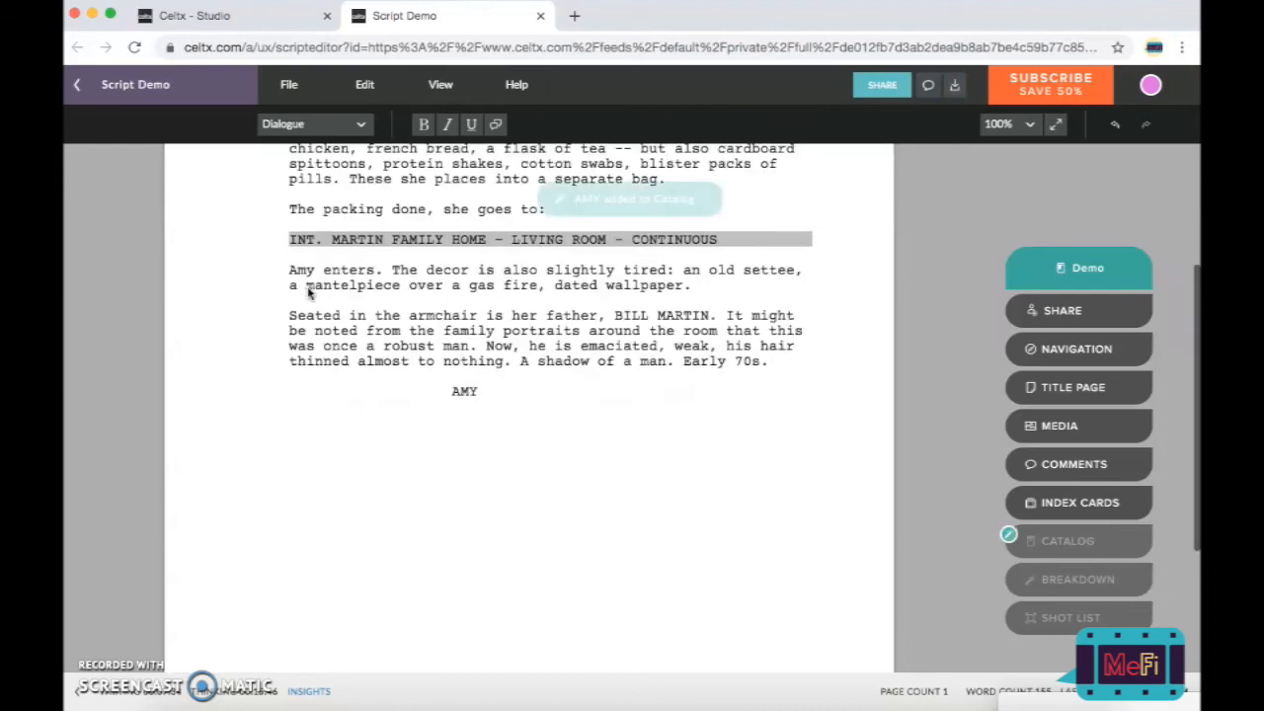
{"action": "left_click", "coordinate": [334, 126]}
{"action": "left_click", "coordinate": [306, 318]}
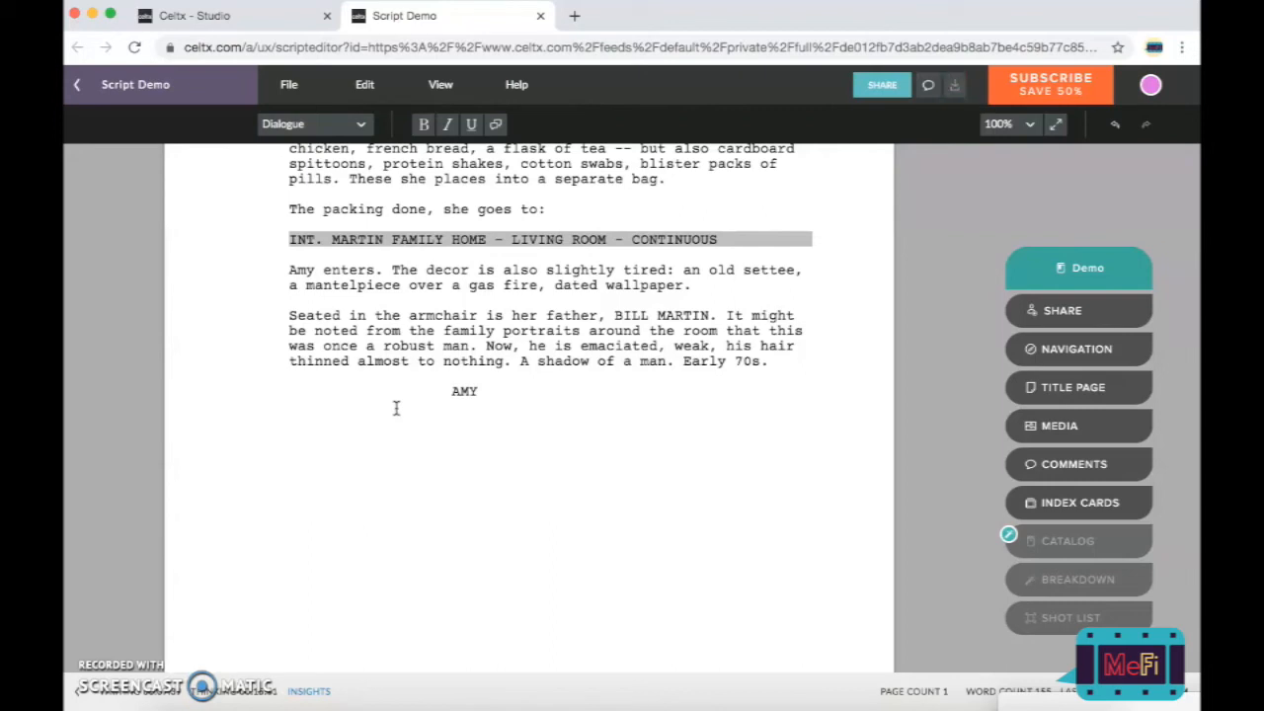
Step: Write Amy's dialogue "Have you seen the picnic blanket, Dad?" with a capital H at the start
{"action": "type", "text": "have you"}
{"action": "left_click", "coordinate": [374, 410]}
{"action": "key", "text": "BackSpace"}
{"action": "type", "text": "H"}
{"action": "left_click", "coordinate": [375, 409]}
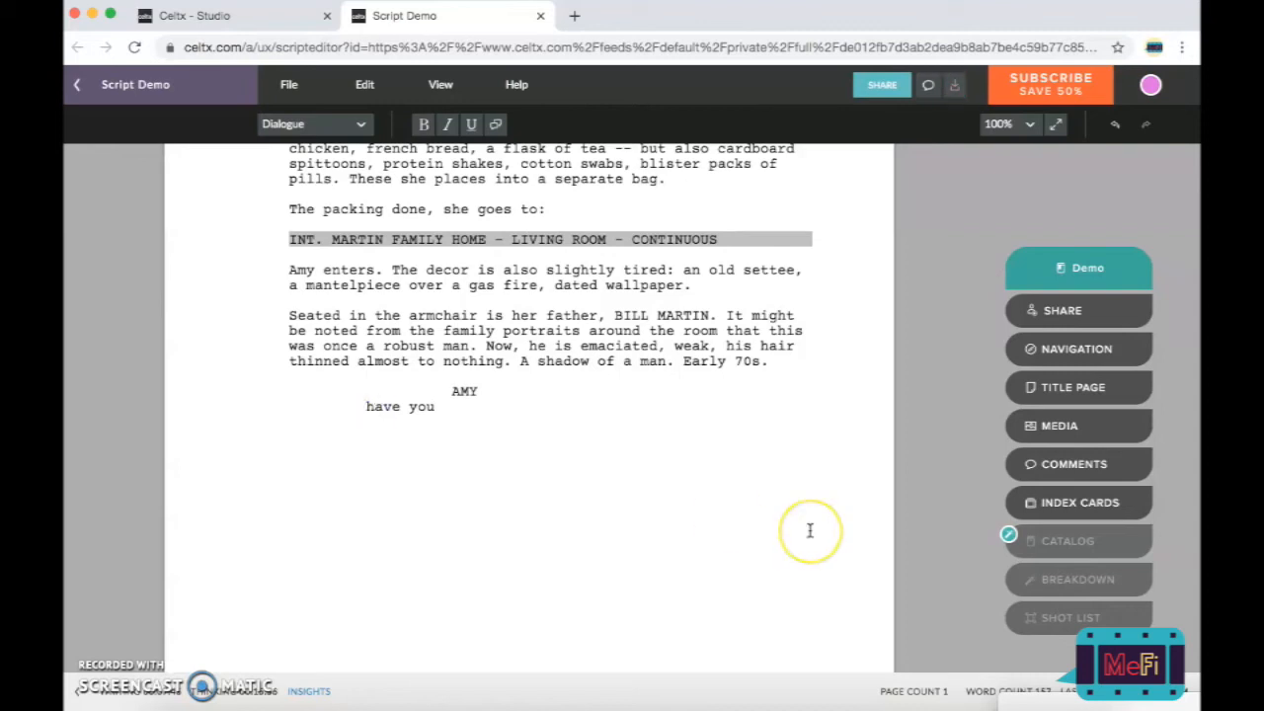
{"action": "key", "text": "BackSpace"}
{"action": "type", "text": "H"}
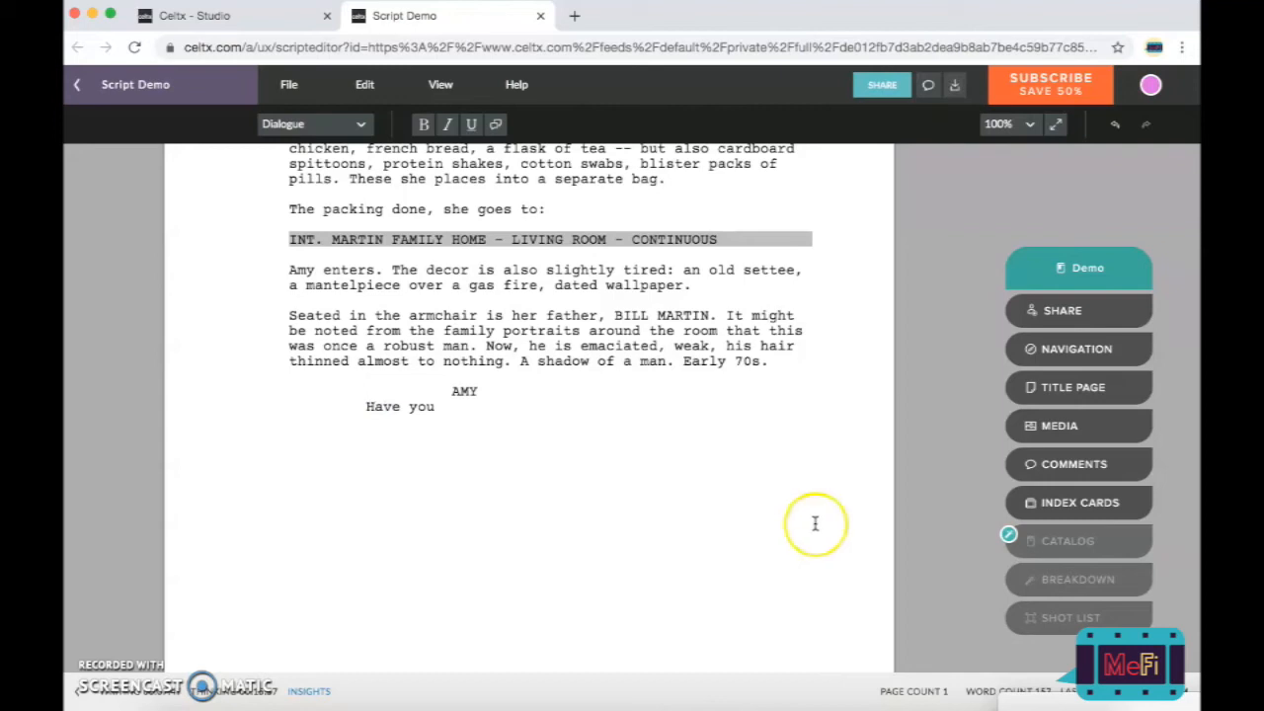
{"action": "left_click", "coordinate": [457, 408]}
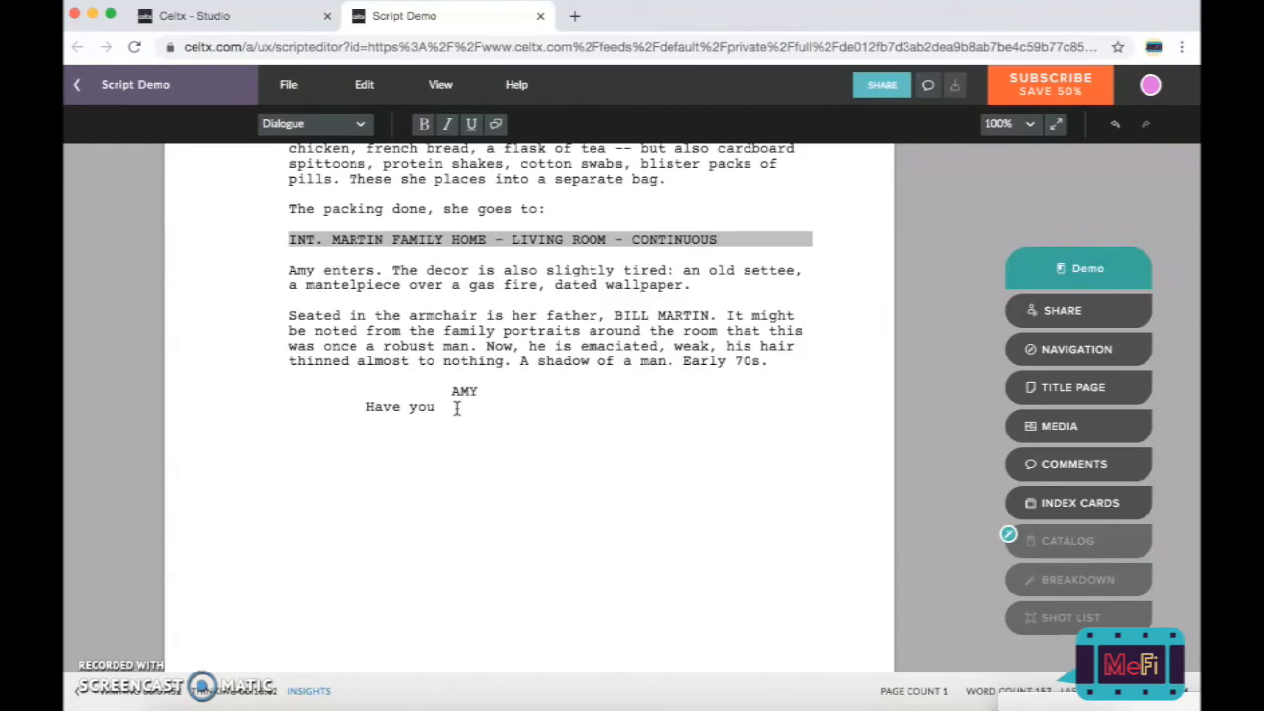
{"action": "type", "text": "seen the picnic blanket, Dad?"}
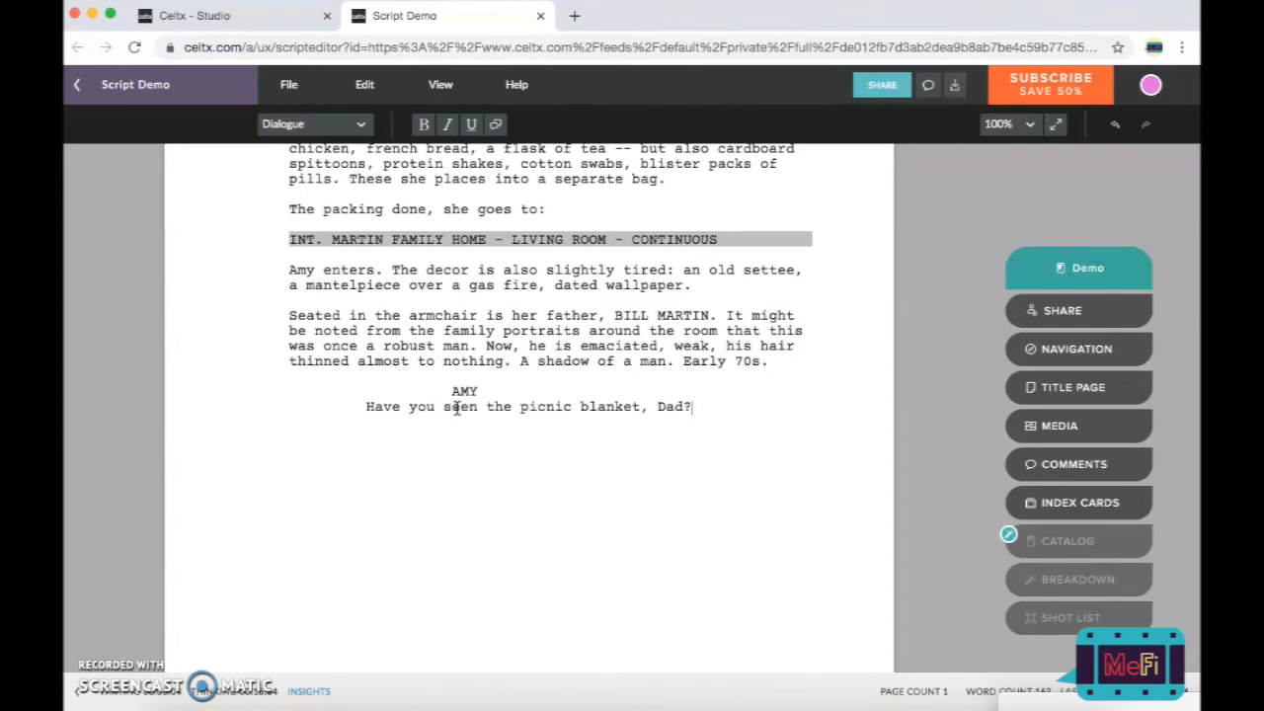
Step: Add the character cue BILL below Amy's question about the picnic blanket
{"action": "key", "text": "Return"}
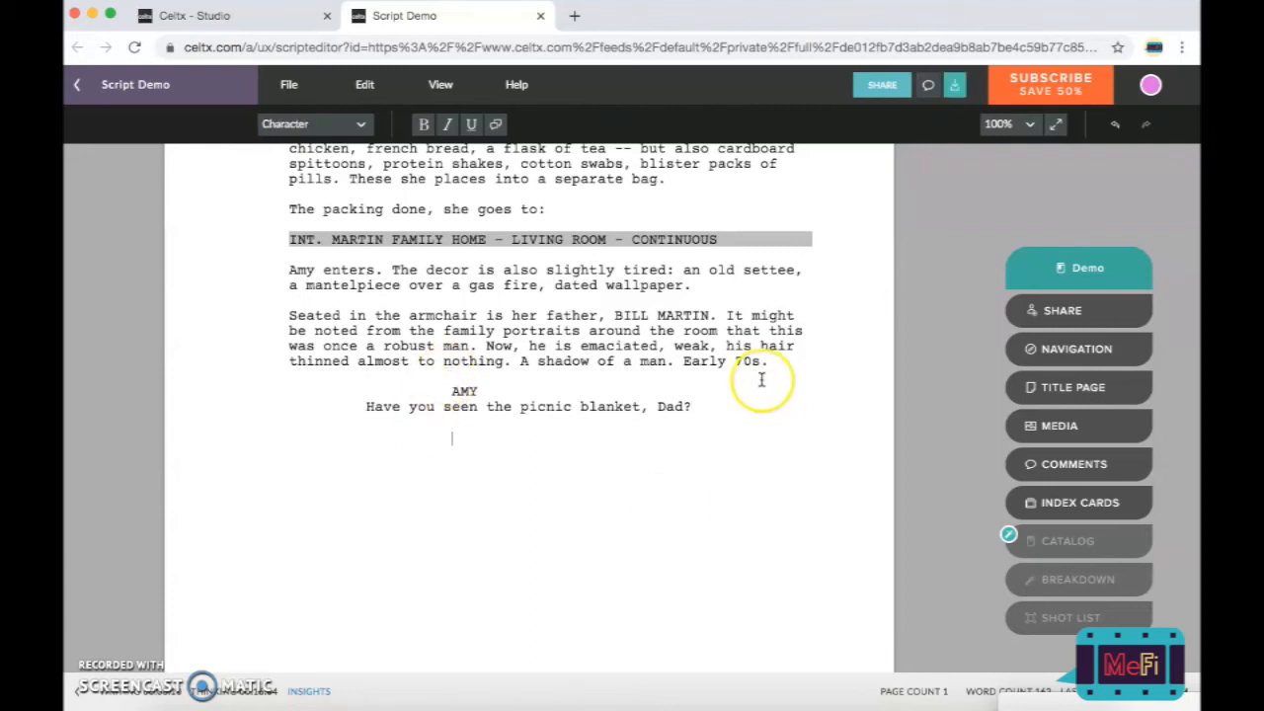
{"action": "left_click", "coordinate": [699, 402]}
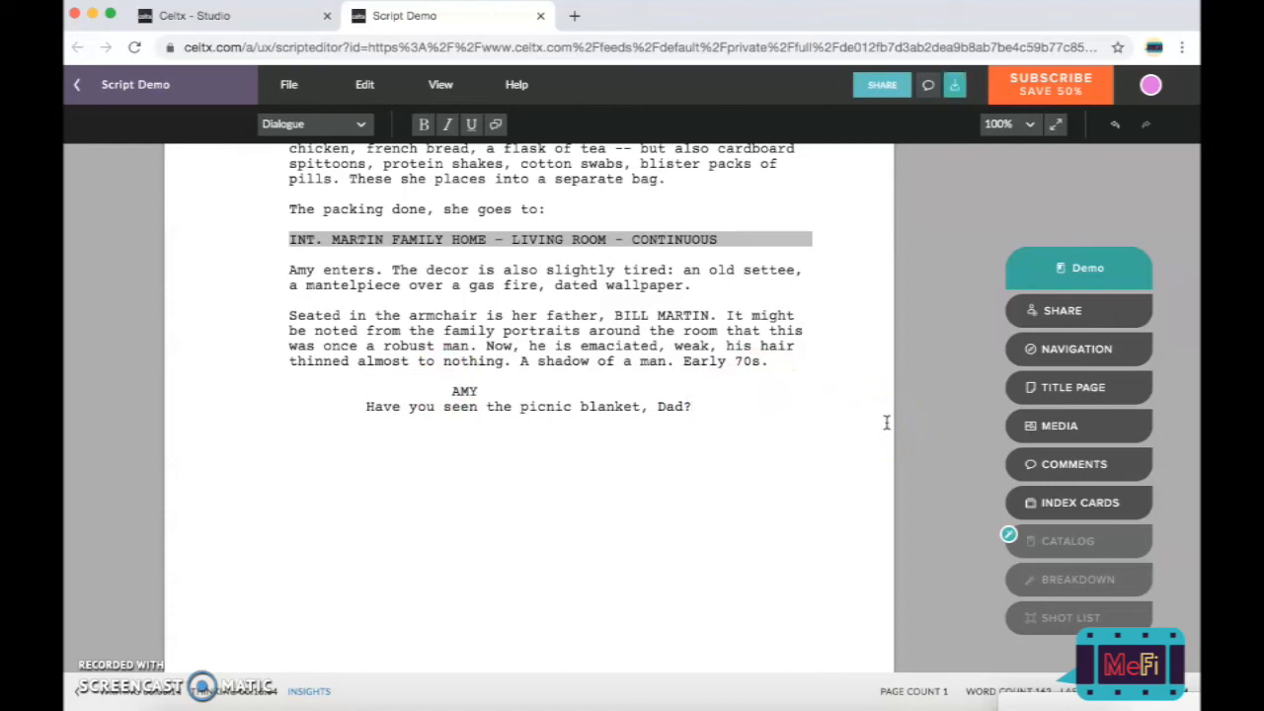
{"action": "key", "text": "Return"}
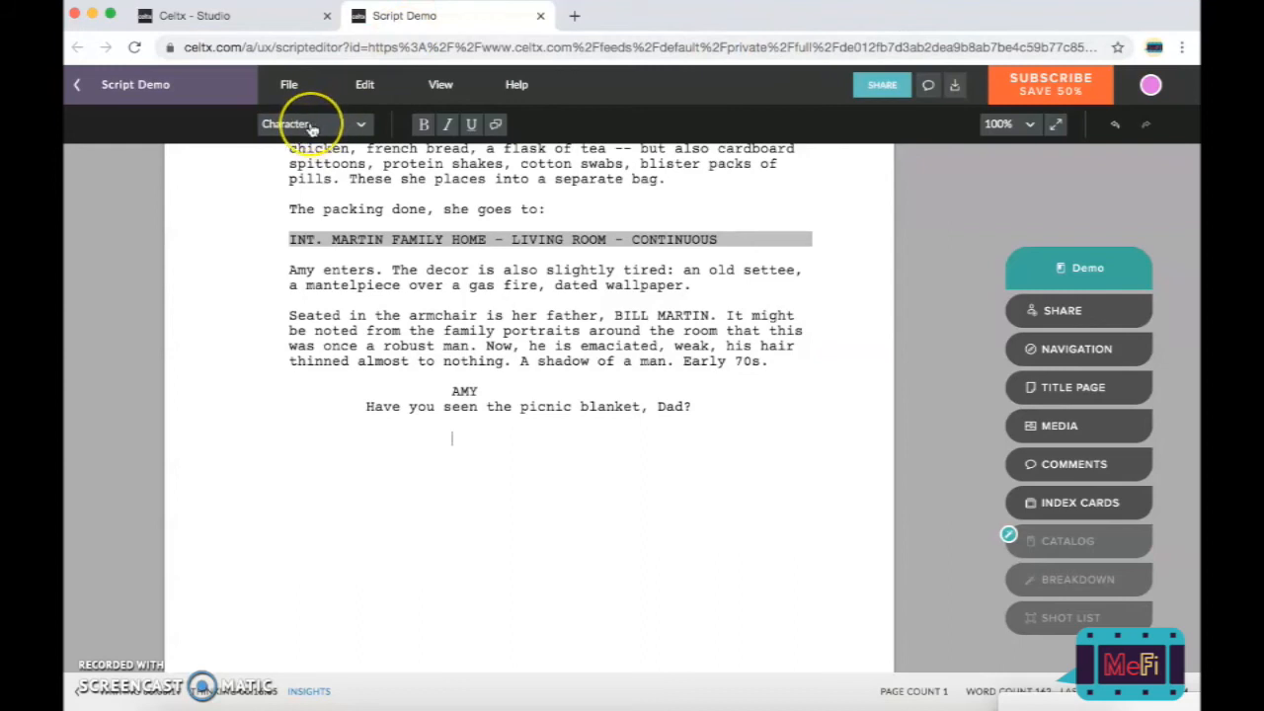
{"action": "left_click", "coordinate": [395, 338]}
{"action": "left_click", "coordinate": [466, 395]}
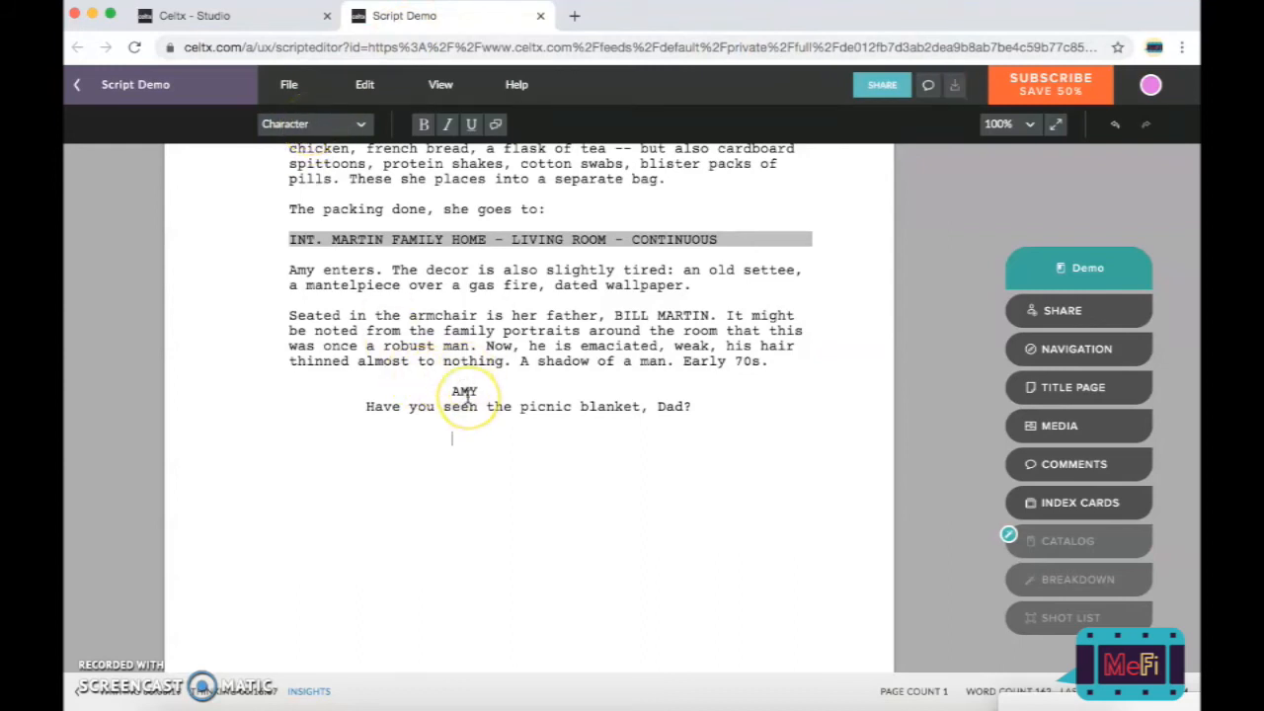
{"action": "type", "text": "B"}
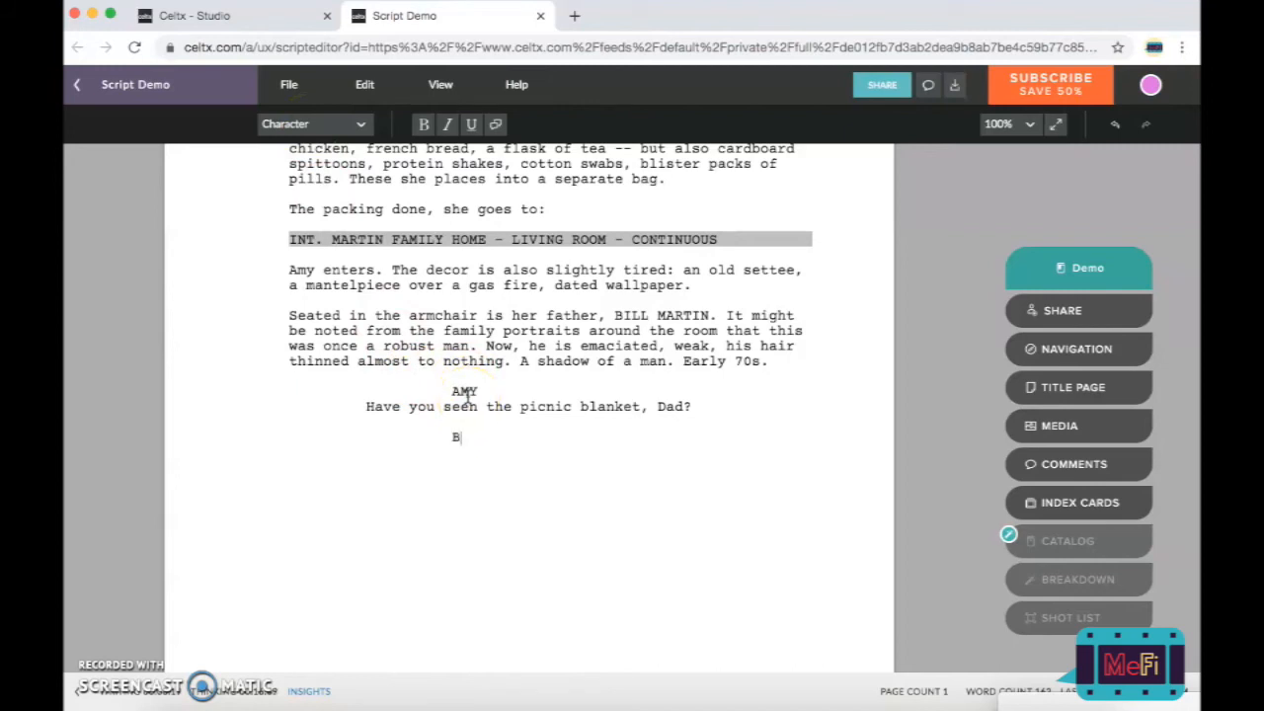
{"action": "type", "text": "ILL"}
Step: Add the parenthetical "voice laboured" under Bill's character cue
{"action": "left_click", "coordinate": [362, 126]}
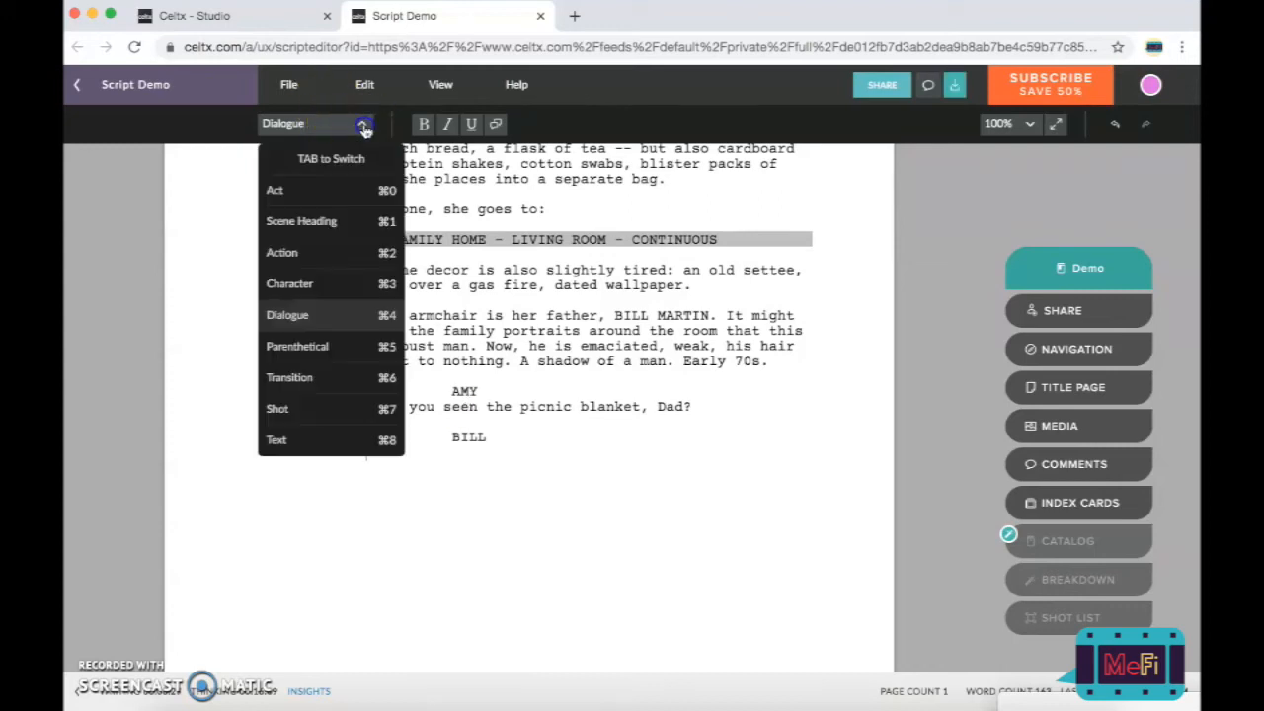
{"action": "left_click", "coordinate": [320, 347]}
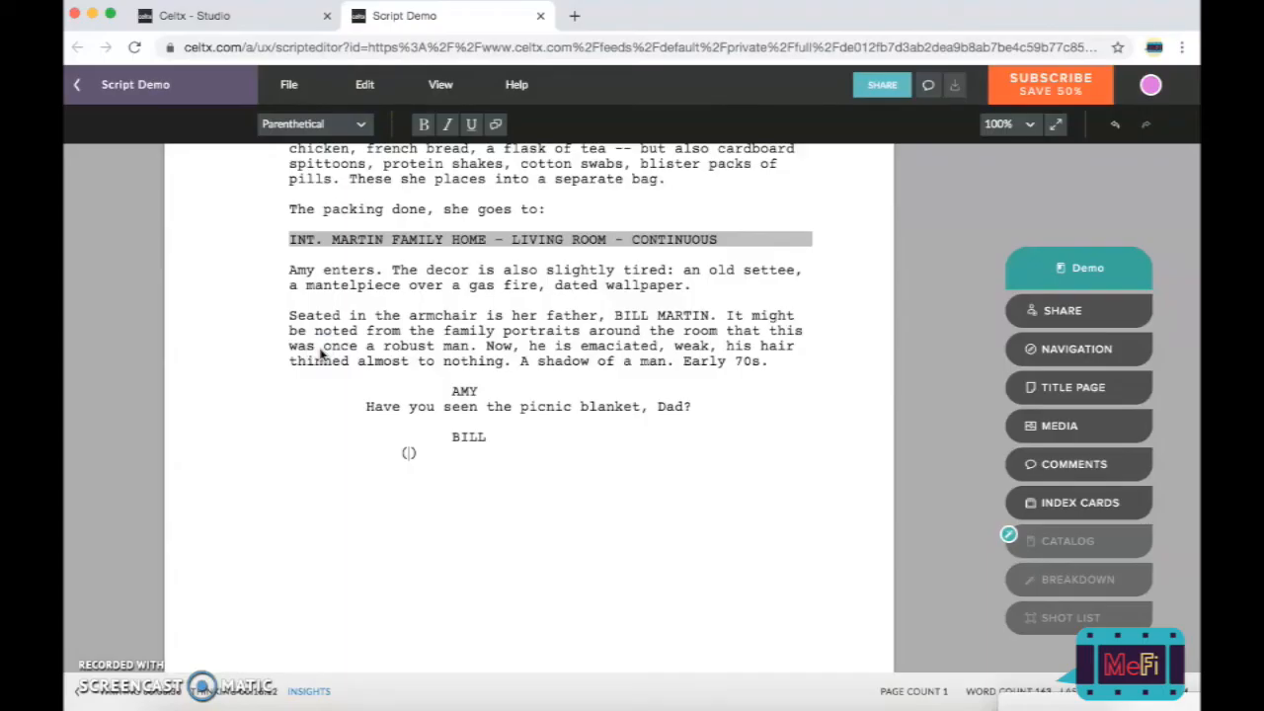
{"action": "type", "text": "voice laboured"}
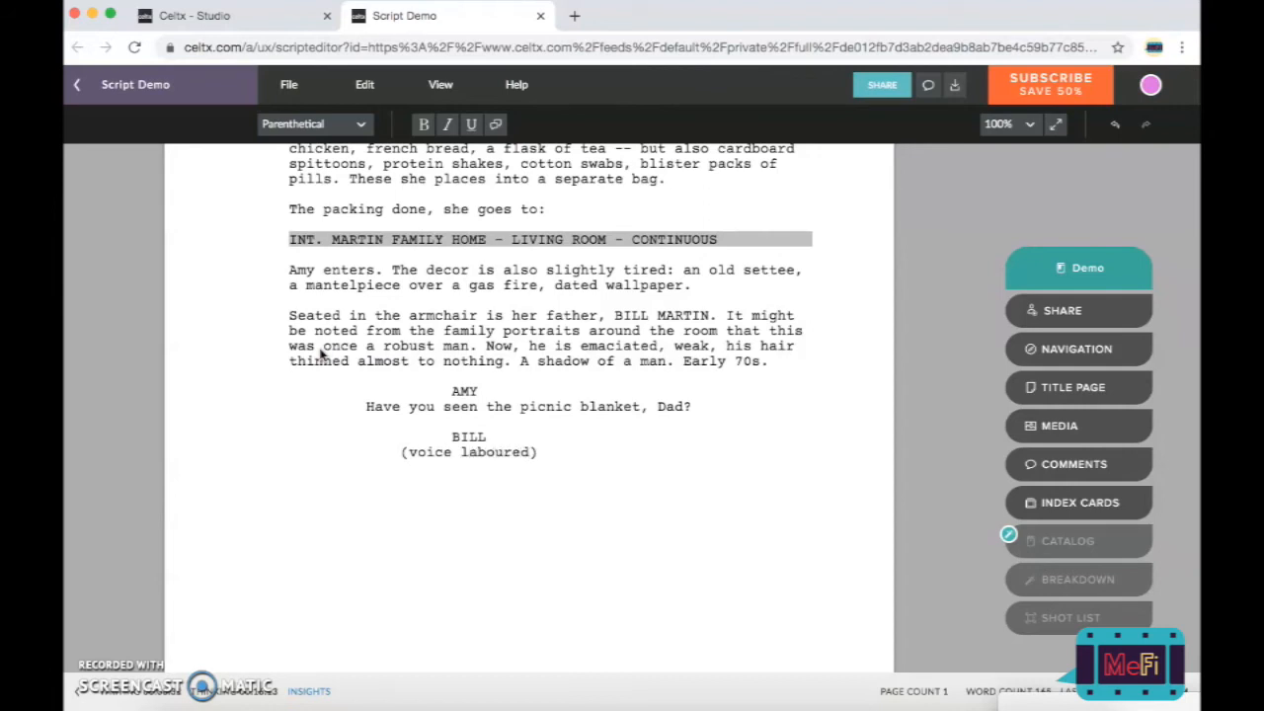
{"action": "left_click", "coordinate": [372, 356]}
{"action": "left_click", "coordinate": [497, 437]}
{"action": "left_click", "coordinate": [559, 451]}
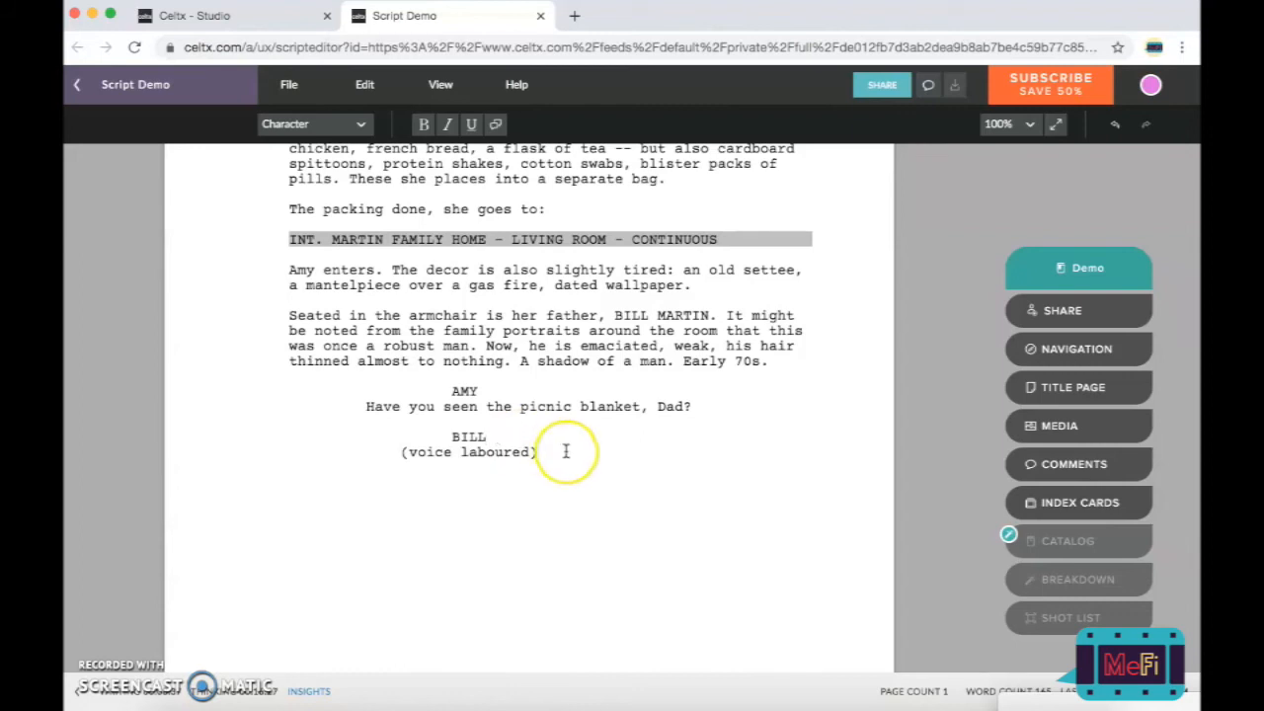
{"action": "left_click", "coordinate": [556, 452]}
Step: Write Bill's dialogue "No, dear. Did you check the cupboard?" below the parenthetical
{"action": "key", "text": "Return"}
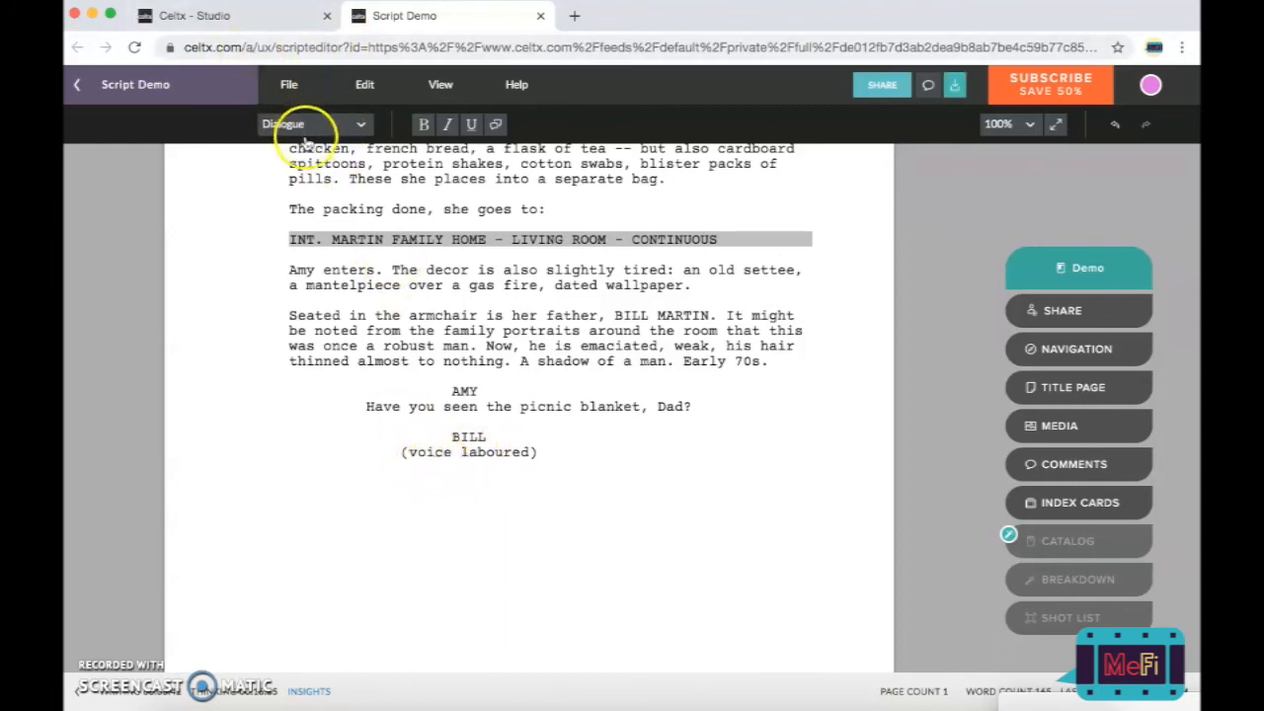
{"action": "type", "text": "No, d"}
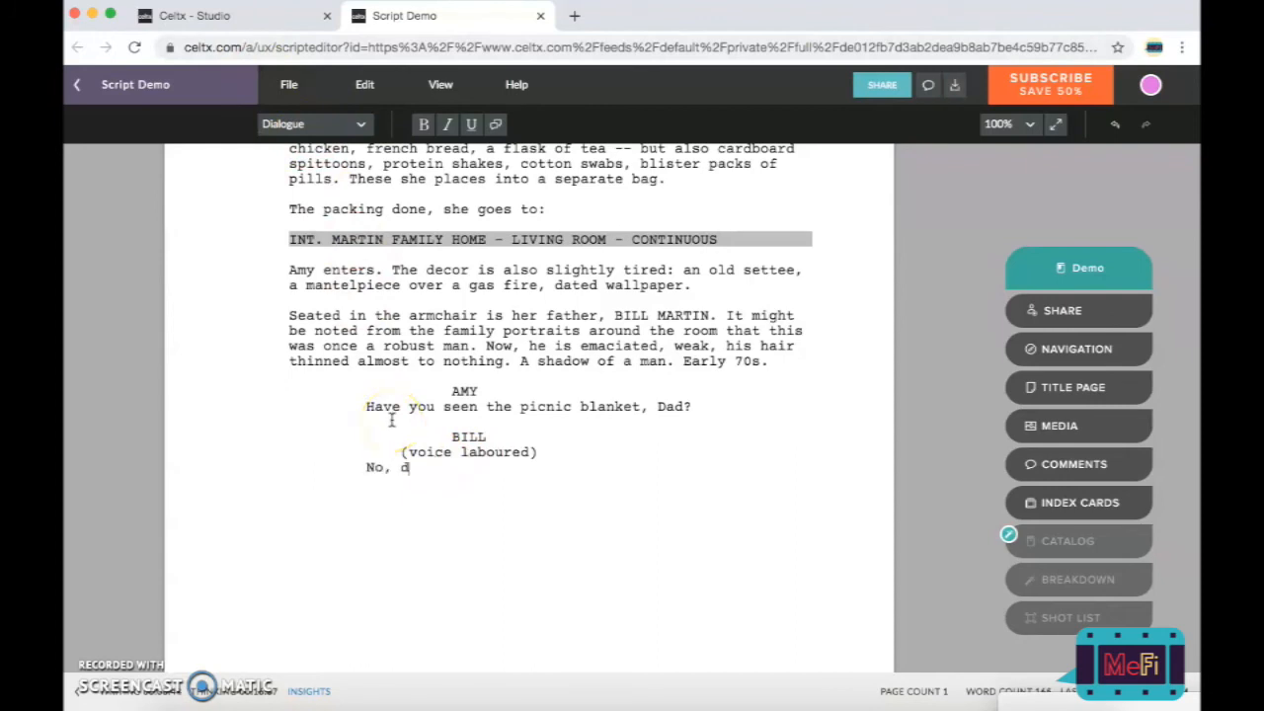
{"action": "type", "text": "ear. Did you check"}
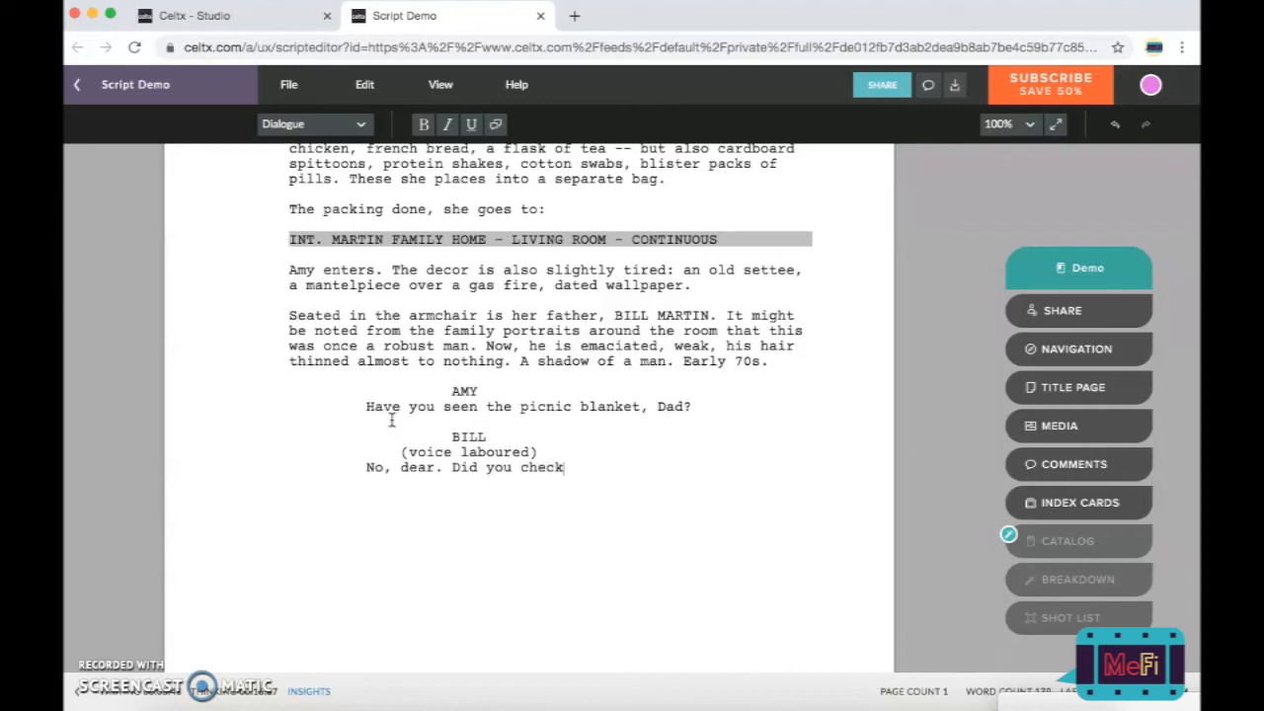
{"action": "type", "text": " the cupboard?"}
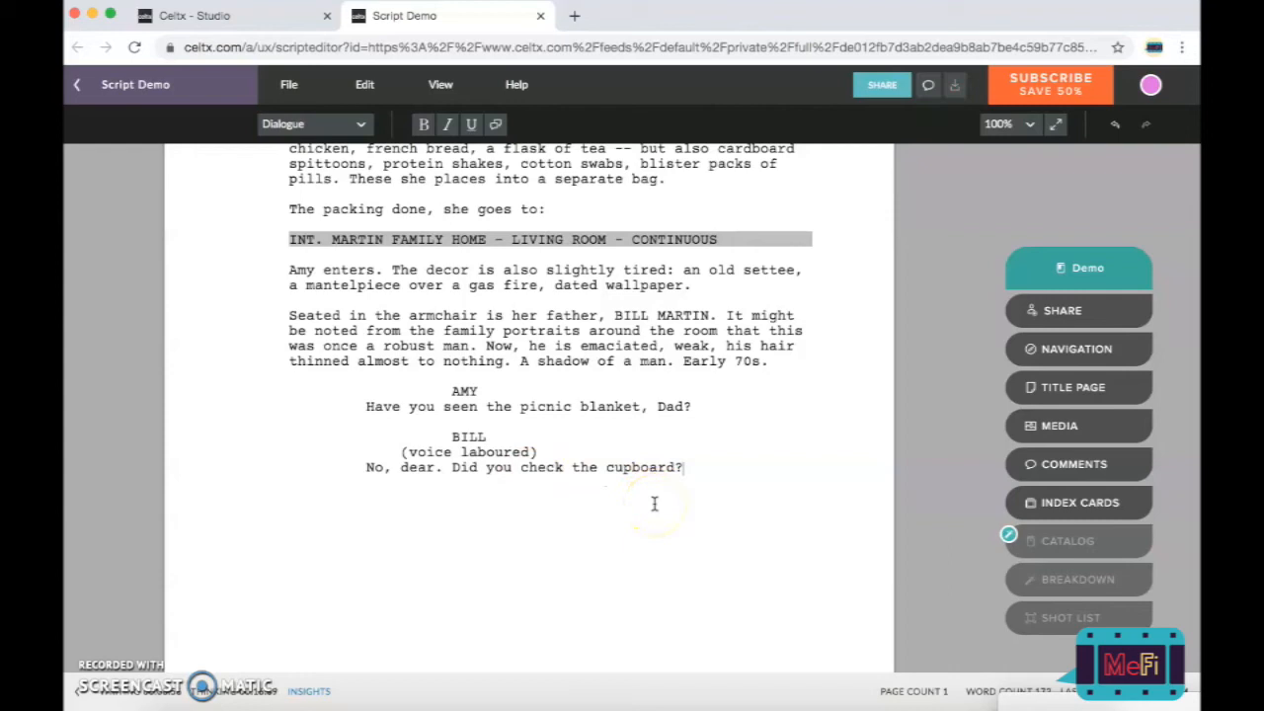
Step: Add the character cue AMY after Bill's line, with the dialogue "Which one?"
{"action": "key", "text": "Return"}
{"action": "type", "text": "A"}
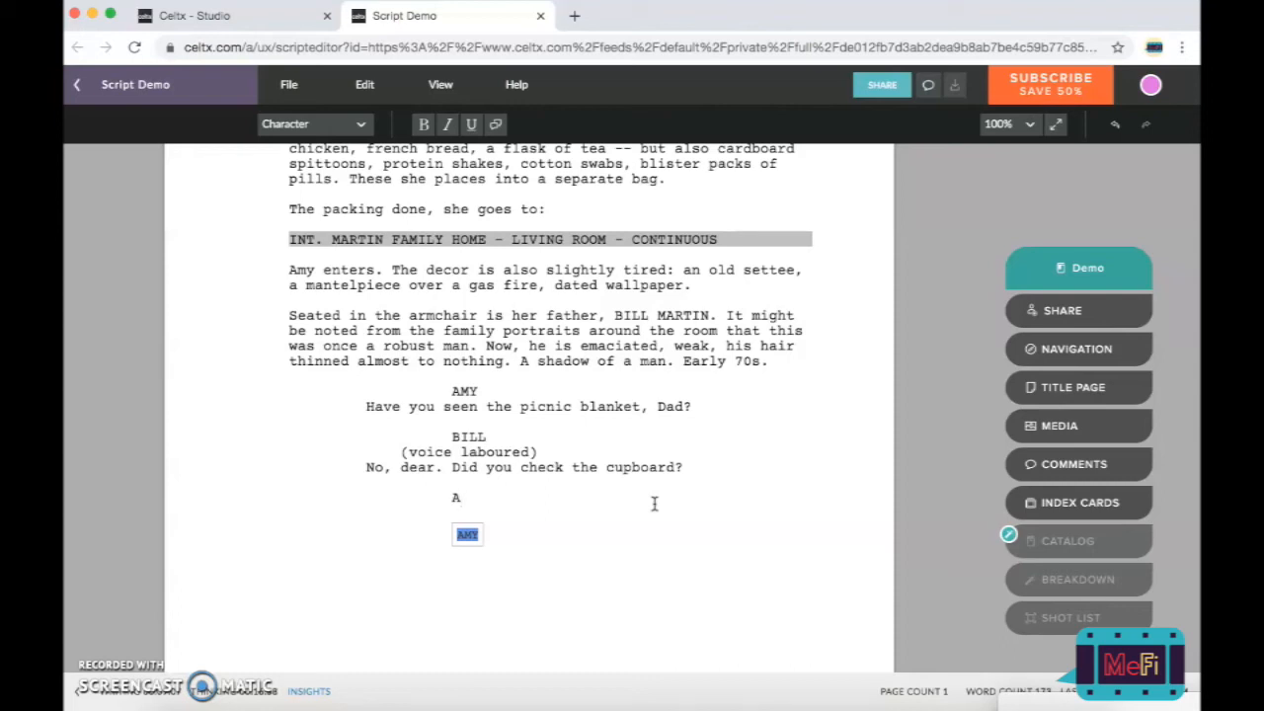
{"action": "key", "text": "Return"}
{"action": "key", "text": "Return"}
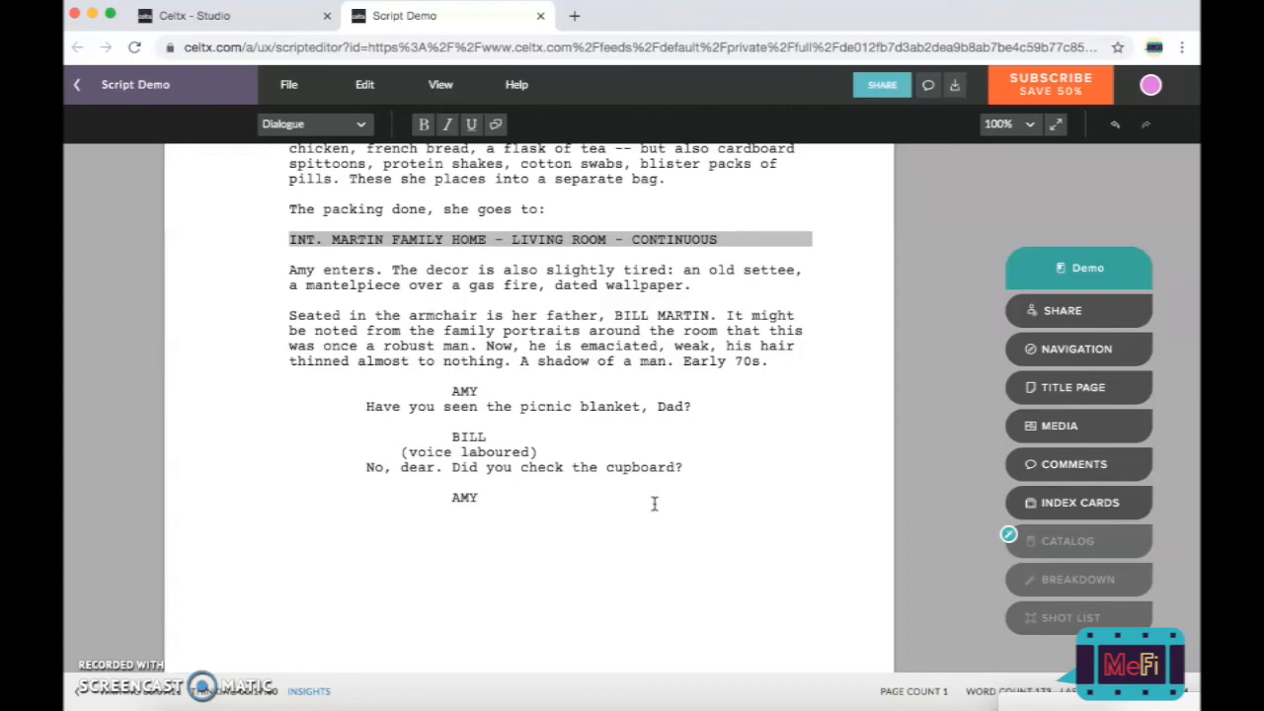
{"action": "type", "text": "Which one?"}
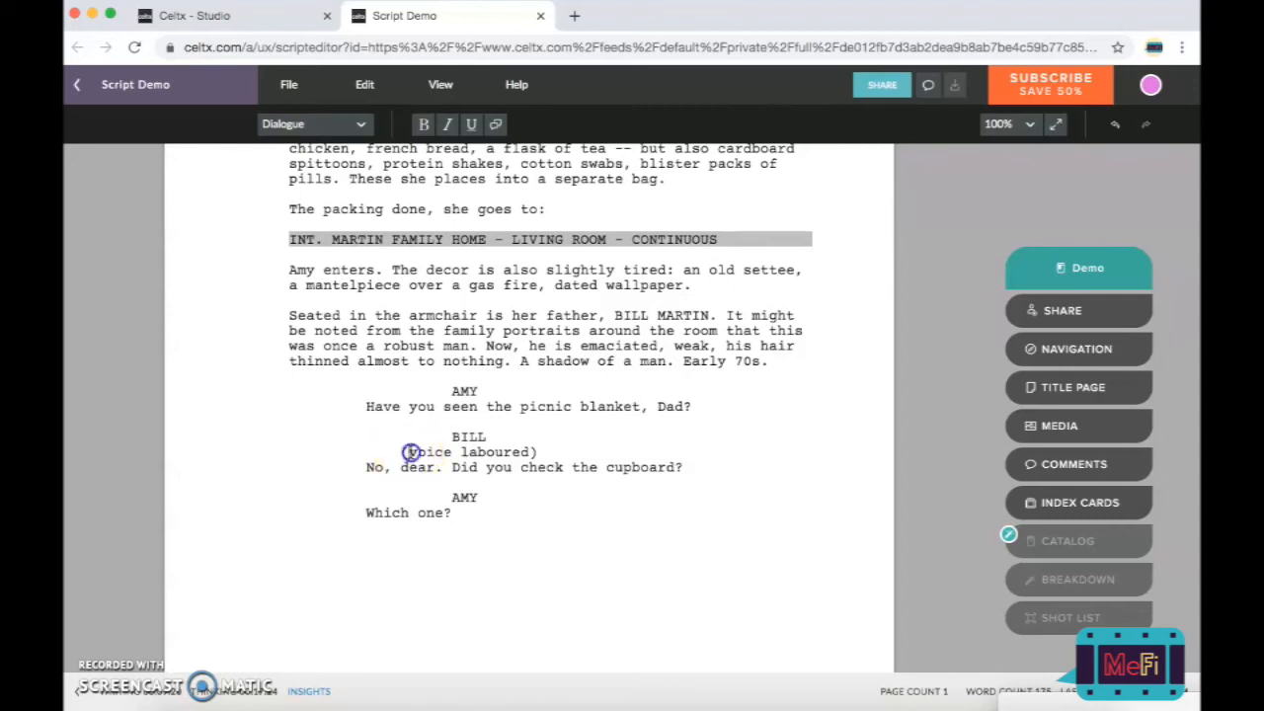
Step: Examine the parenthetical wording under Bill's first character cue
{"action": "left_click_drag", "start_coordinate": [409, 453], "coordinate": [541, 451]}
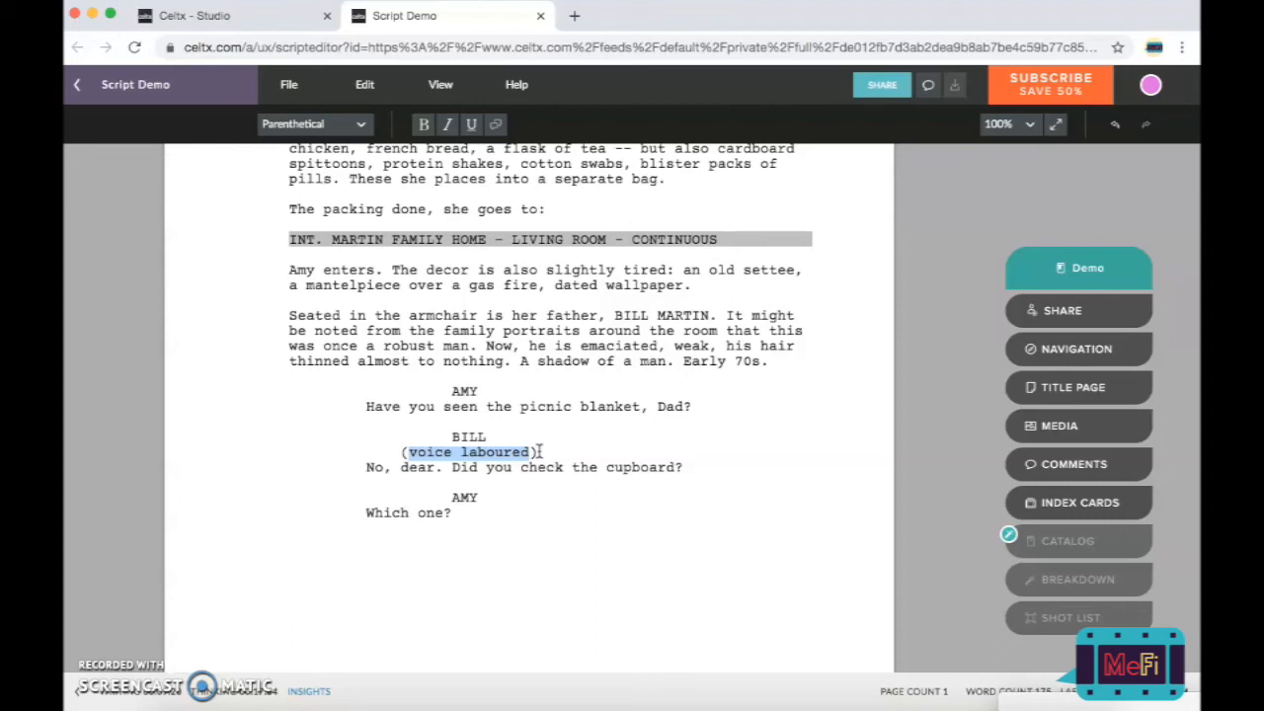
{"action": "left_click_drag", "start_coordinate": [539, 451], "coordinate": [462, 453]}
{"action": "left_click", "coordinate": [268, 564]}
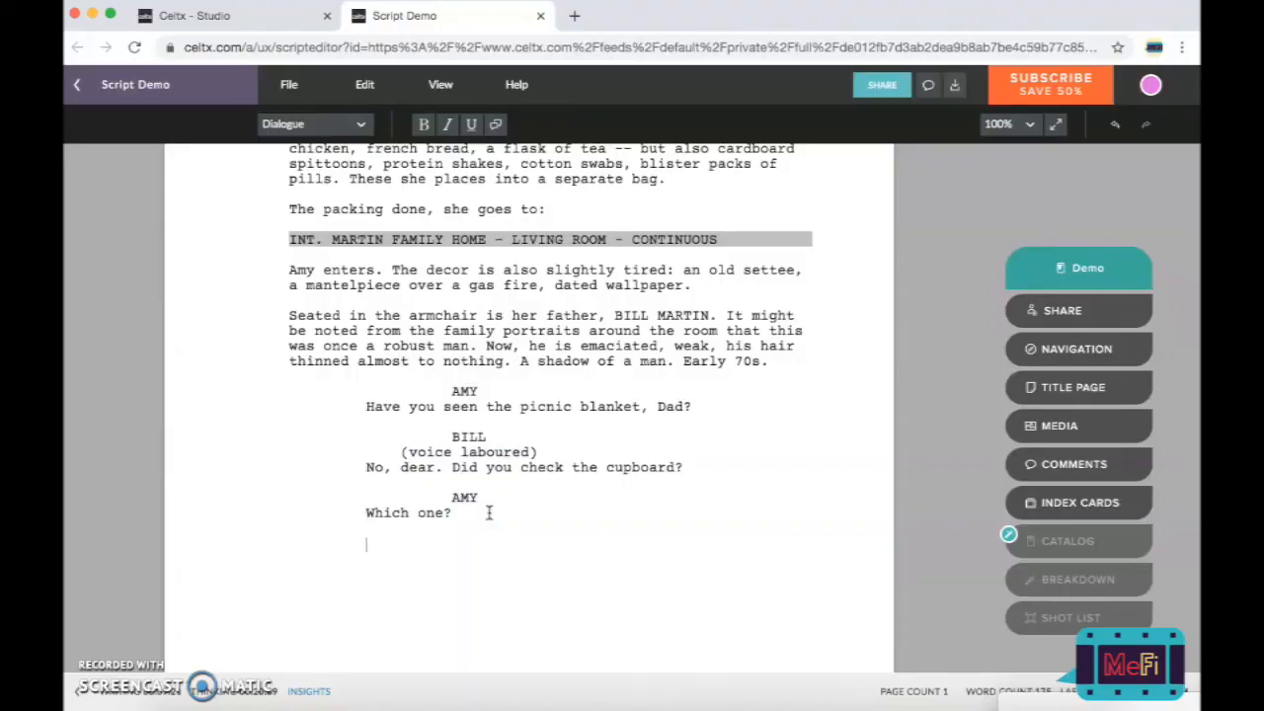
Step: Add the character cue BILL after "Which one?", with the dialogue "The airing cupboard on the landing."
{"action": "left_click", "coordinate": [467, 510]}
{"action": "key", "text": "Return"}
{"action": "type", "text": "BI"}
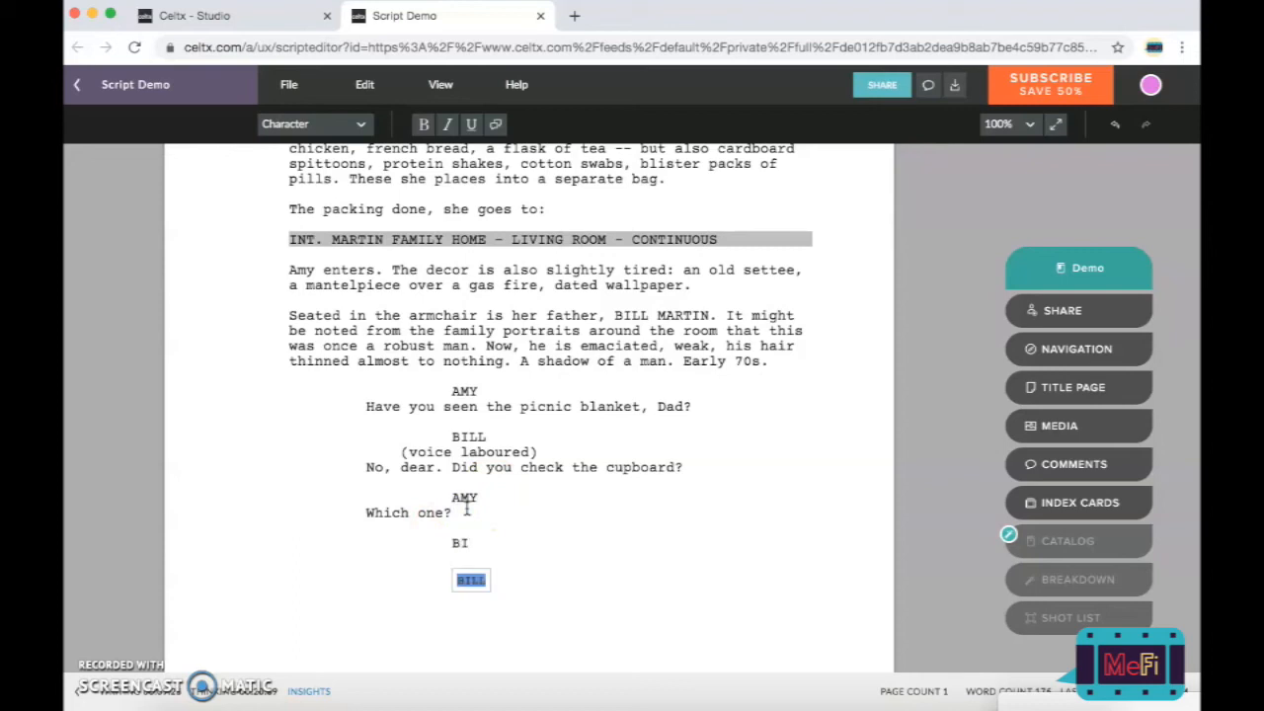
{"action": "key", "text": "BackSpace"}
{"action": "key", "text": "Return"}
{"action": "key", "text": "Return"}
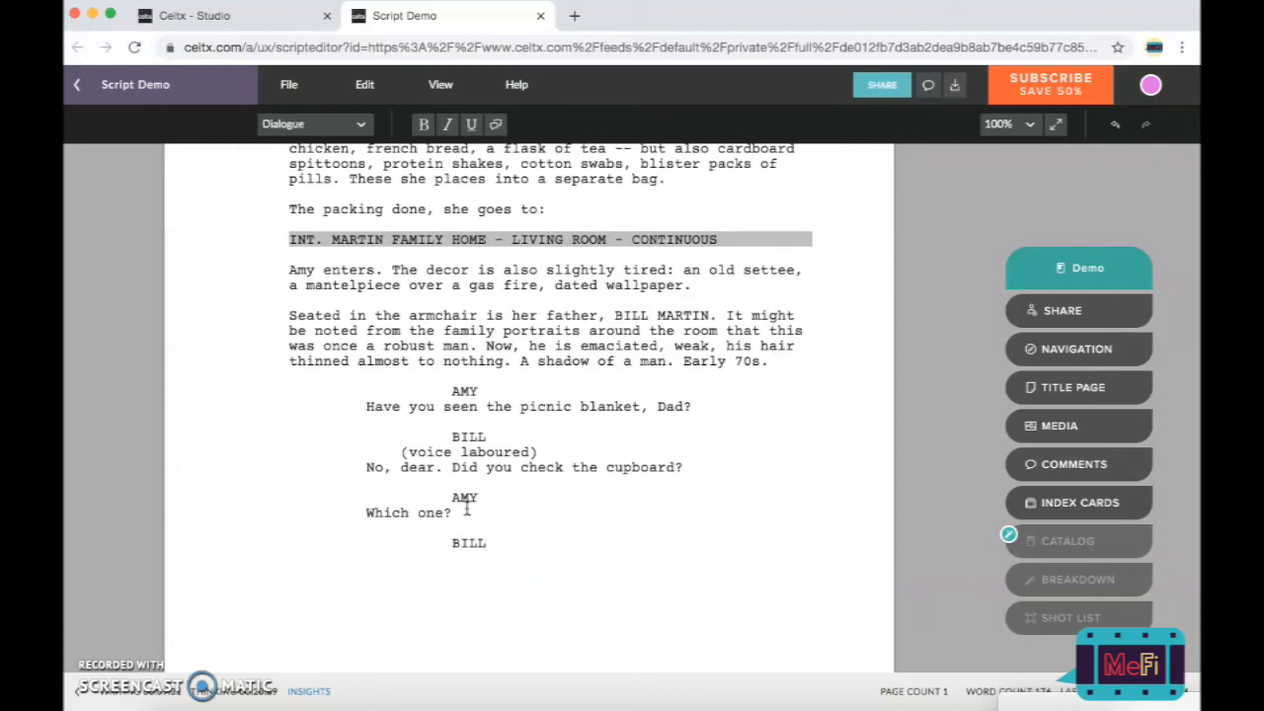
{"action": "type", "text": "The airing cupboard on the landing."}
Step: Add Amy's reply "I'll have a look." under a new AMY character cue
{"action": "key", "text": "Return"}
{"action": "key", "text": "Return"}
{"action": "type", "text": "I'll have a look."}
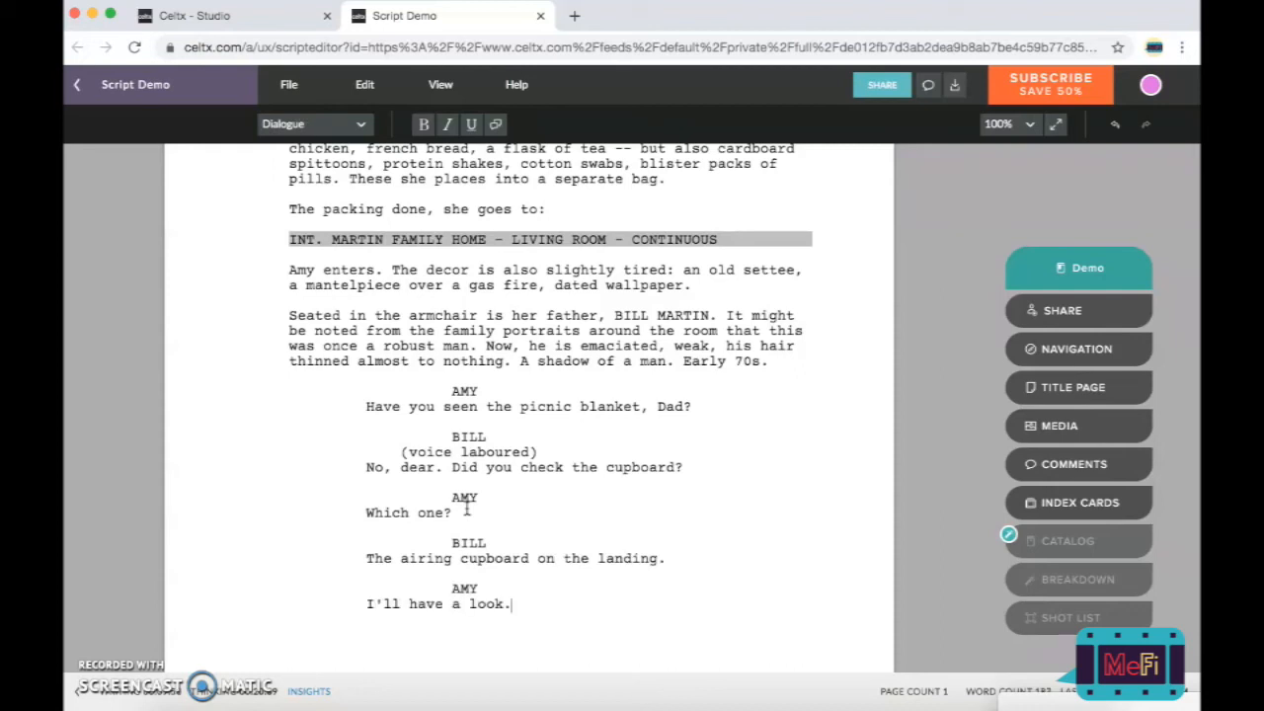
Step: Start a new line after "I'll have a look." and format it as Action
{"action": "key", "text": "Return"}
{"action": "left_click", "coordinate": [244, 250]}
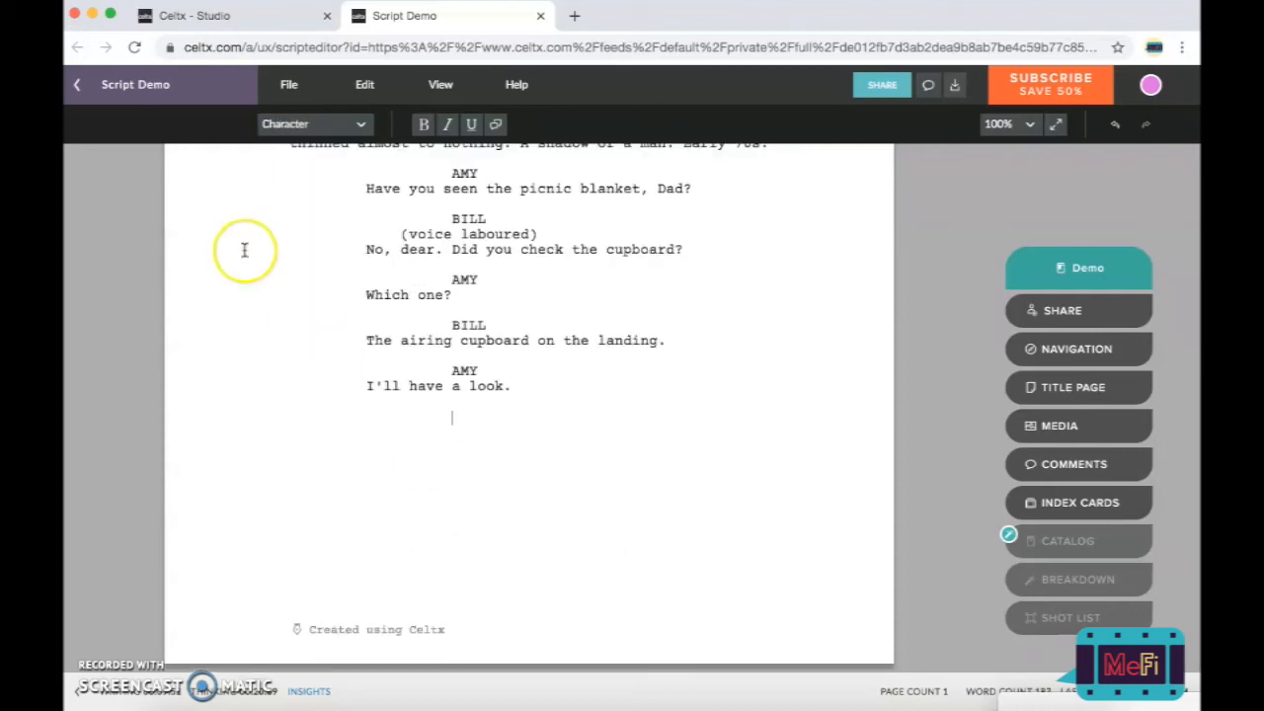
{"action": "left_click", "coordinate": [360, 128]}
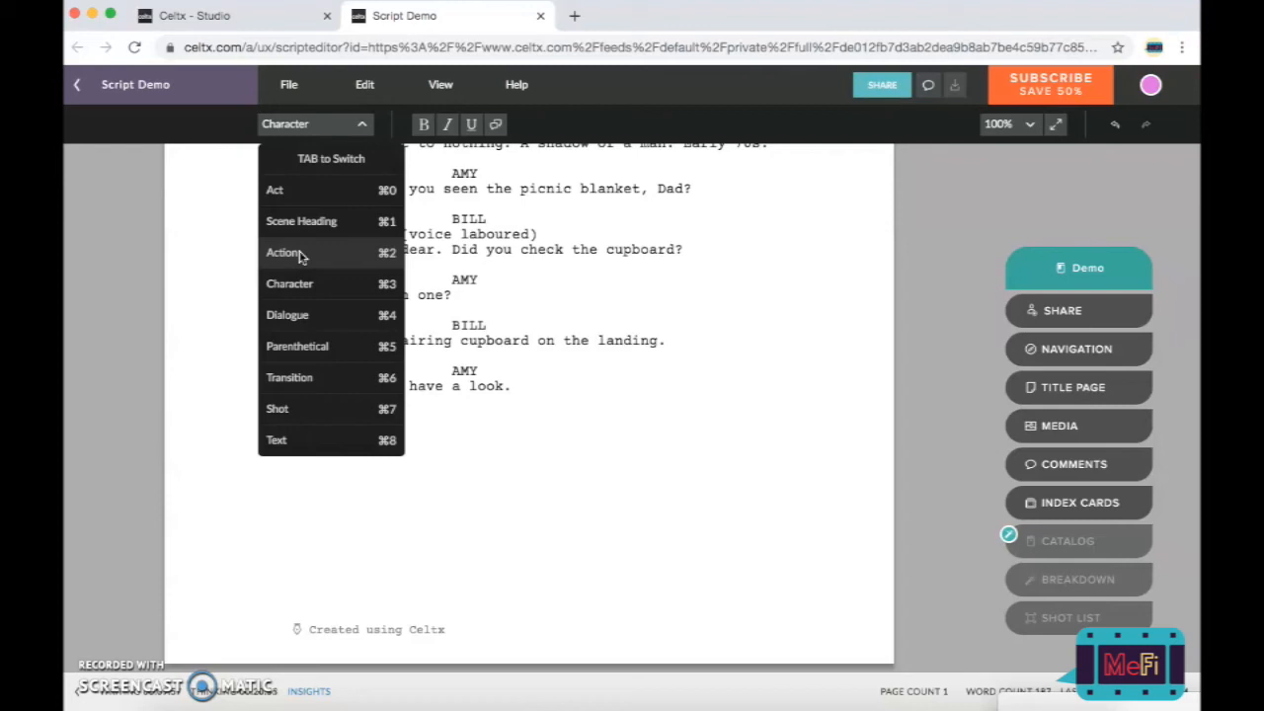
{"action": "left_click", "coordinate": [327, 160]}
{"action": "left_click", "coordinate": [347, 122]}
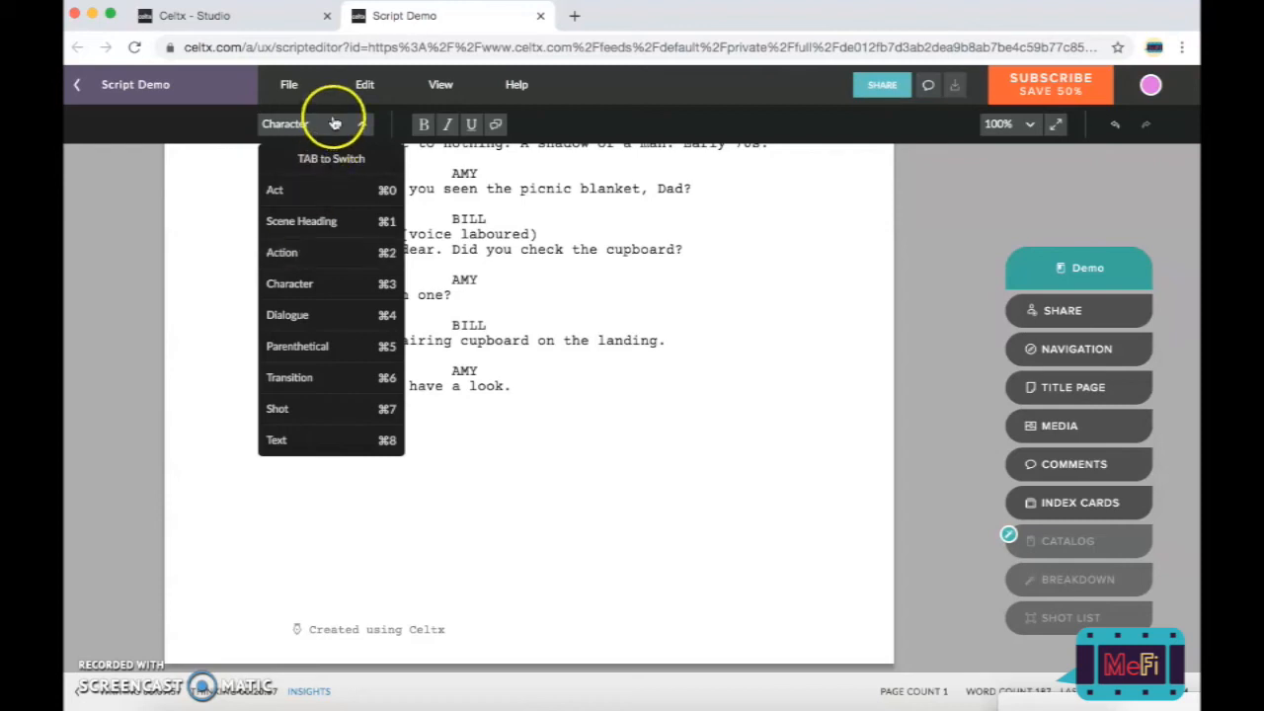
{"action": "left_click", "coordinate": [362, 126]}
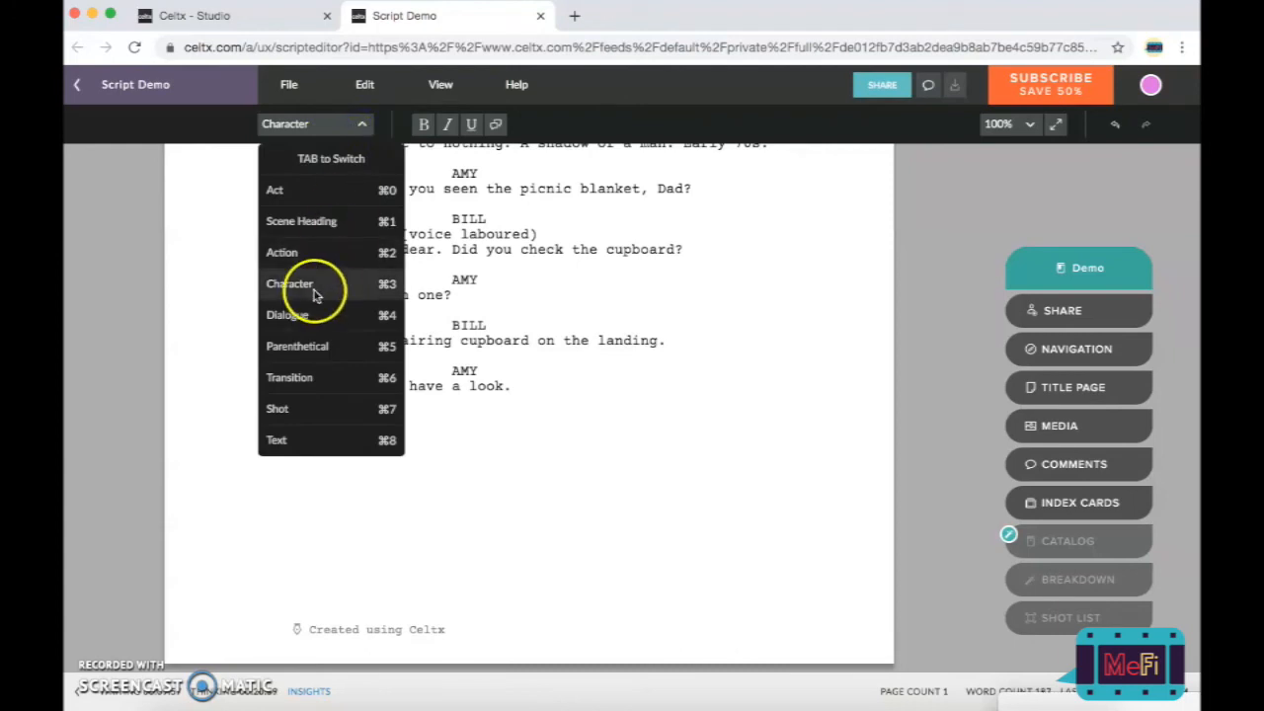
{"action": "left_click", "coordinate": [291, 259]}
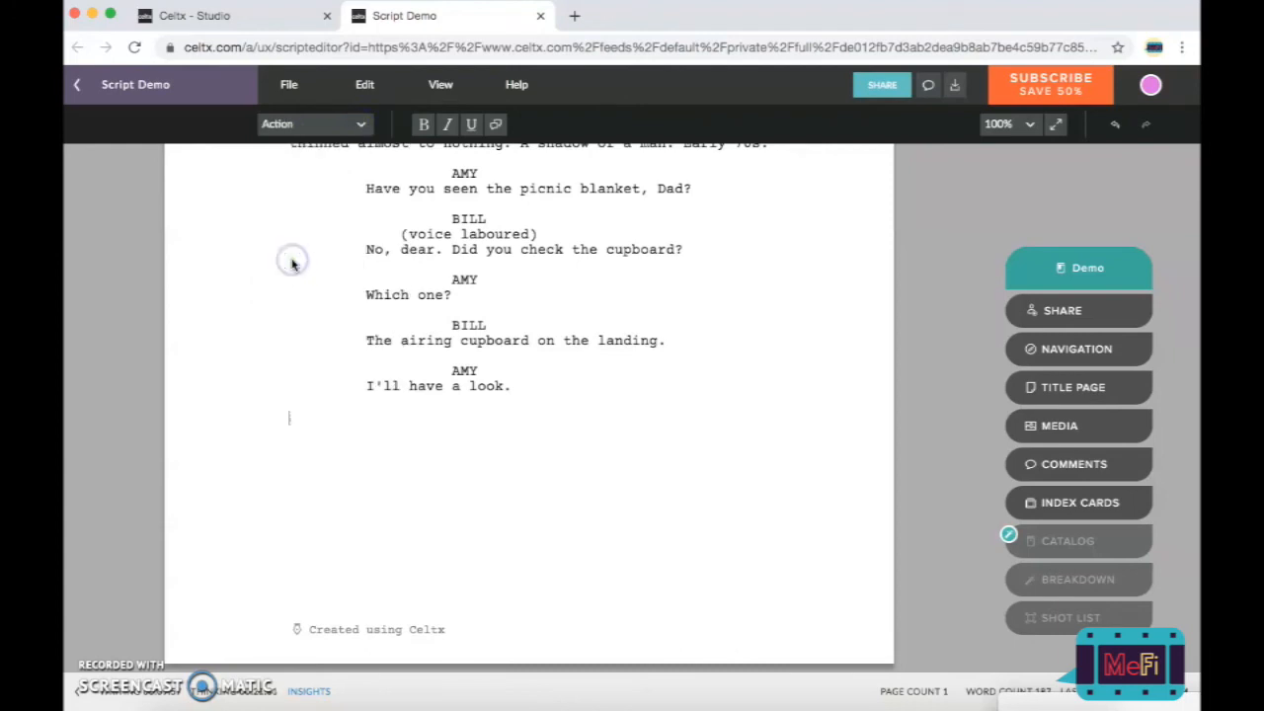
{"action": "scroll", "coordinate": [451, 383], "scroll_direction": "up", "scroll_amount": 2}
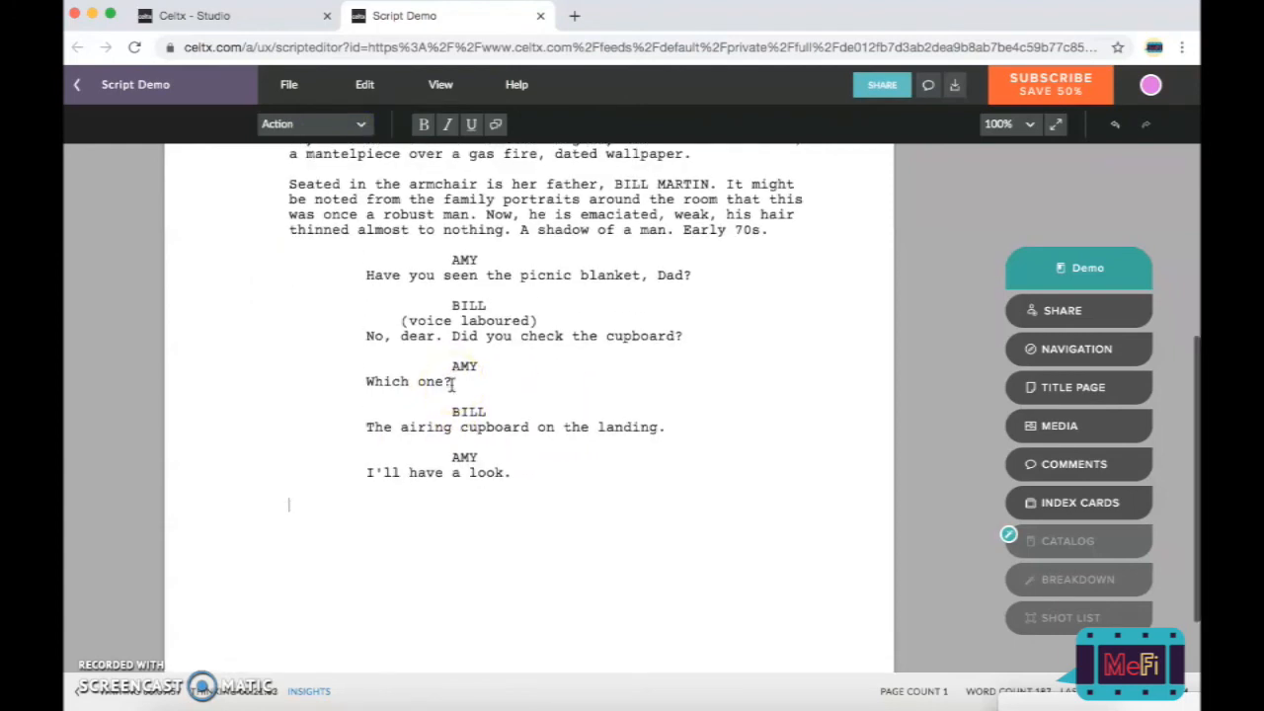
Step: Write "Amy exits. We stay on Bill." as the action line below "I'll have a look."
{"action": "type", "text": "Amy "}
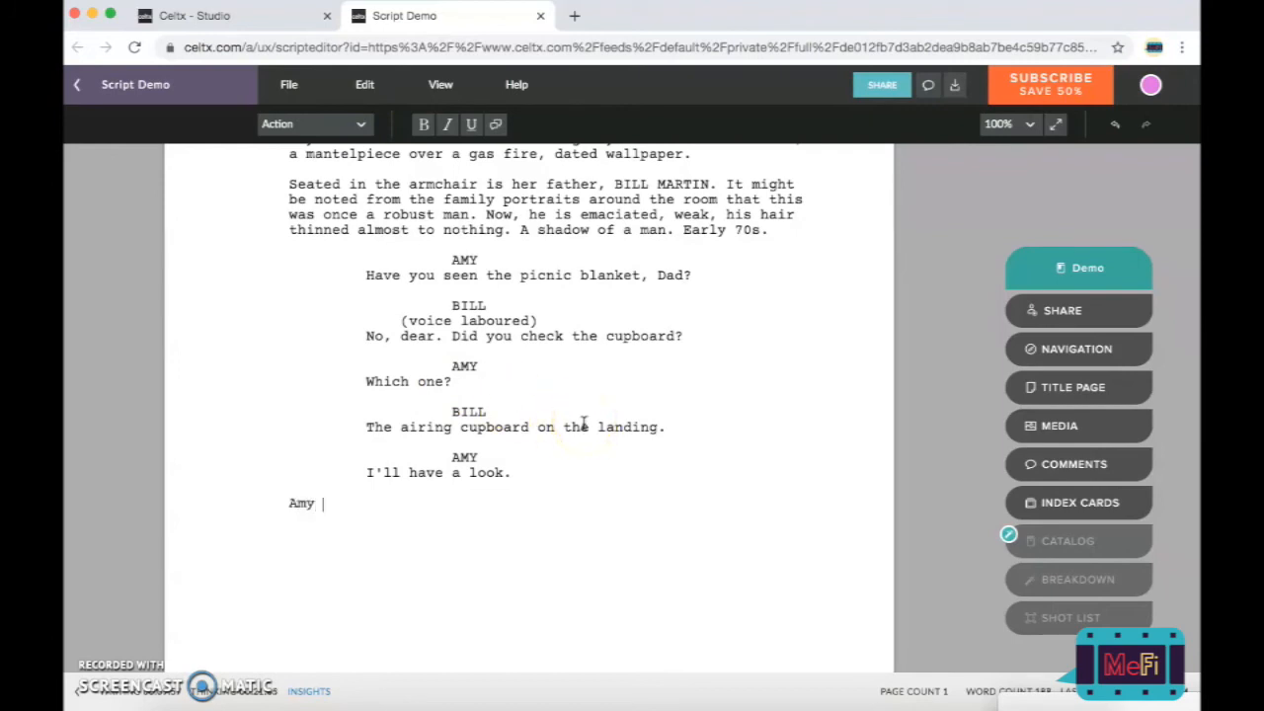
{"action": "type", "text": "exits."}
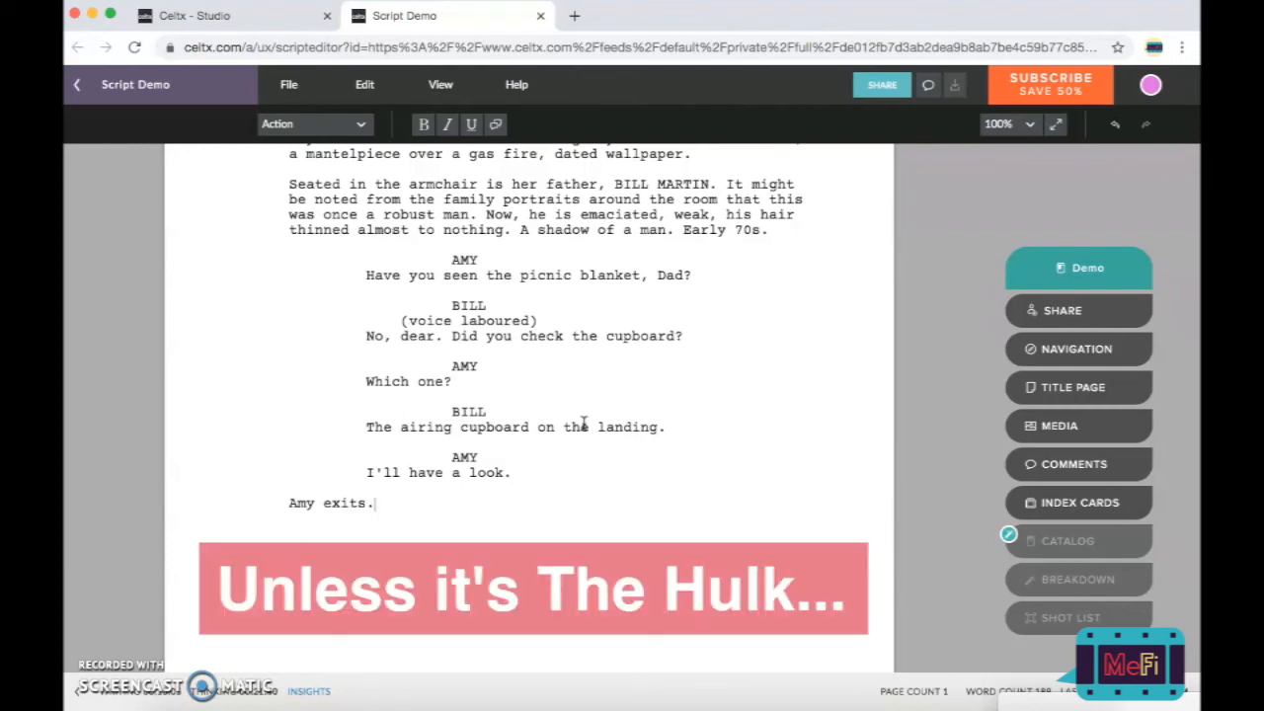
{"action": "type", "text": "We stay "}
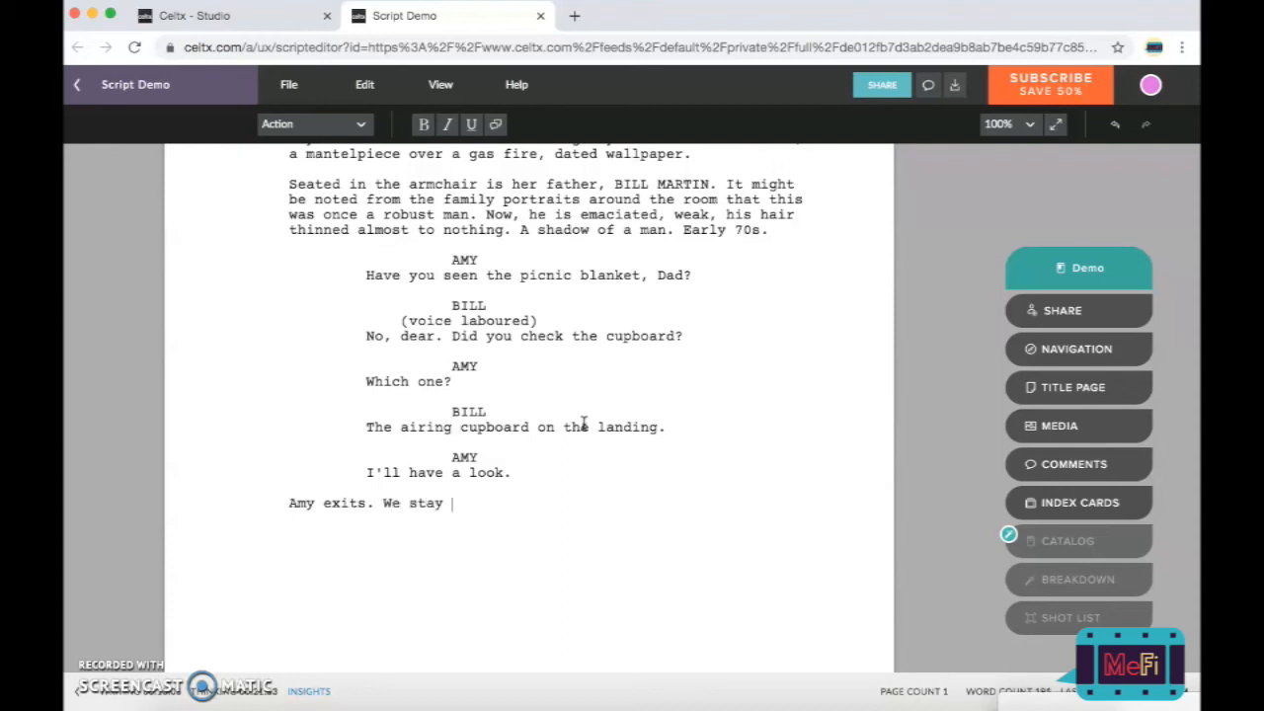
{"action": "type", "text": "on Bill."}
{"action": "left_click_drag", "start_coordinate": [386, 502], "coordinate": [546, 503]}
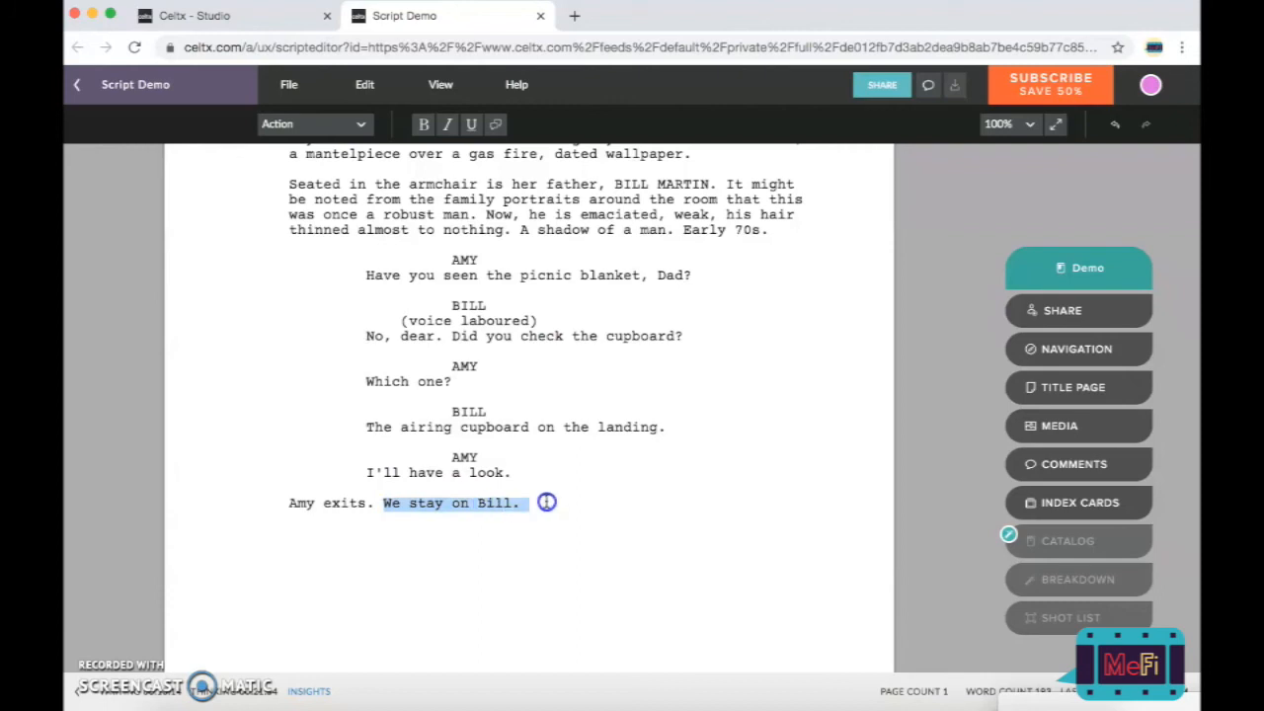
{"action": "left_click", "coordinate": [395, 503]}
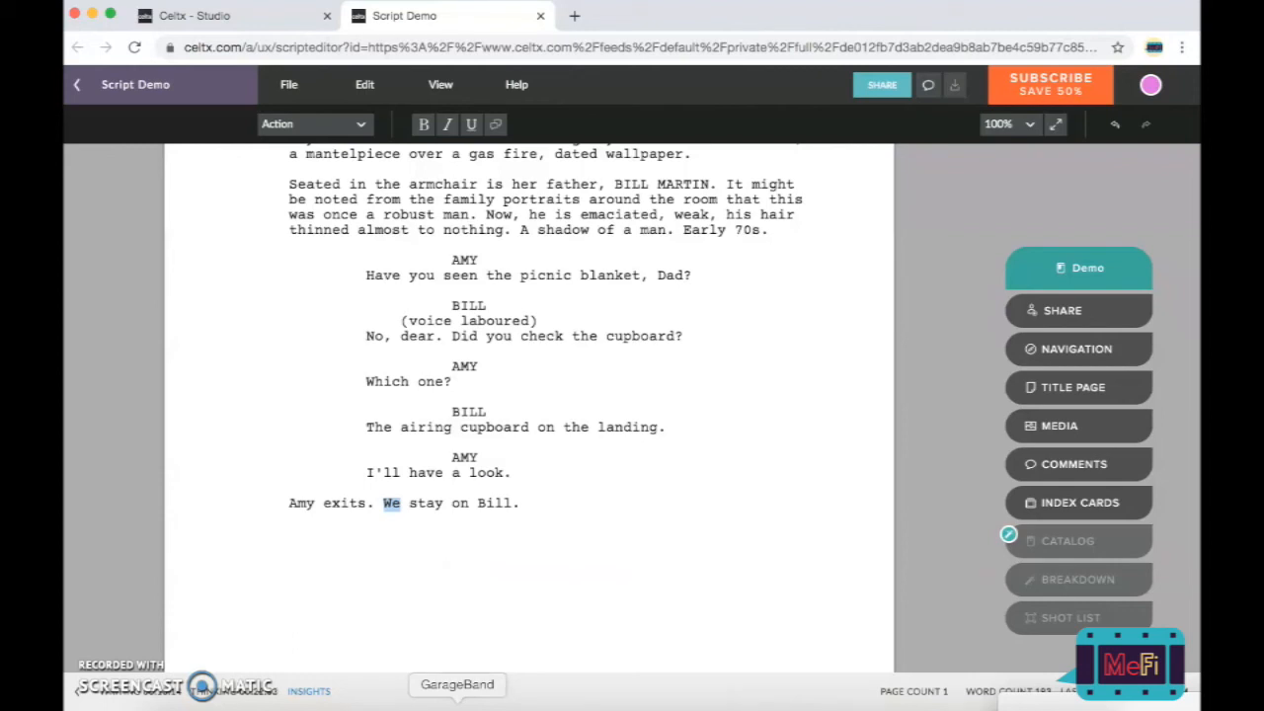
Step: Continue the action after "We stay on Bill." with "He looks ahead, breathing with some difficulty. He starts to cough -- guttural, wheezing."
{"action": "left_click", "coordinate": [534, 500]}
{"action": "type", "text": "He looks ahead, breathing "}
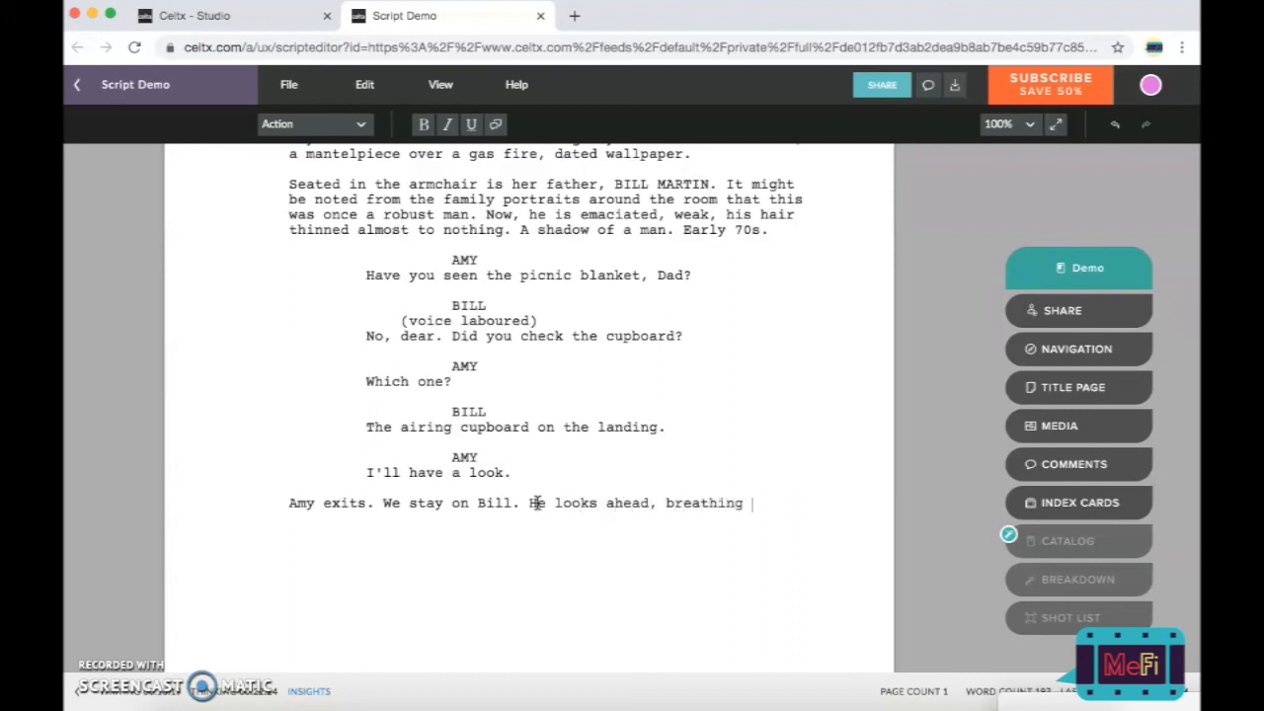
{"action": "type", "text": "with some difficulty. He starts to cough -- "}
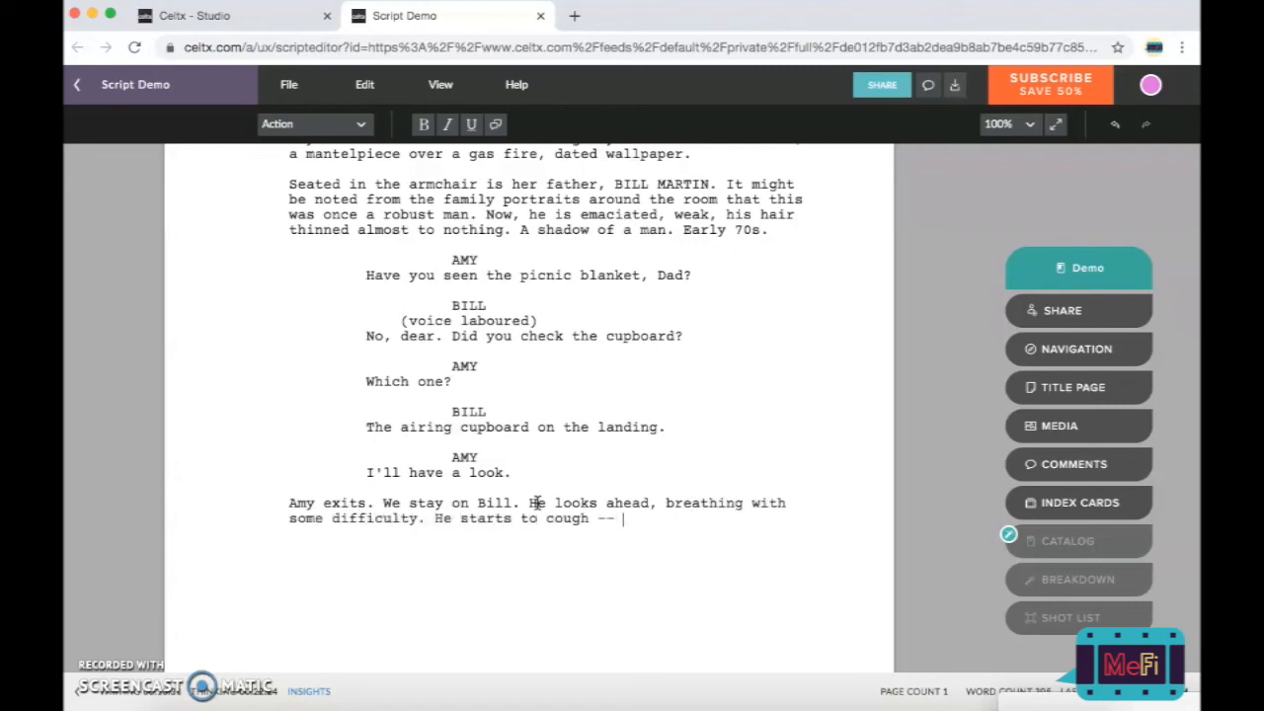
{"action": "type", "text": "guttural, wheezing."}
Step: Add action paragraph "He reaches to the nest of tables by his side and takes up a cardboard spittoon and spits into it -- his discharge green-brown, mucosal."
{"action": "key", "text": "Return"}
{"action": "type", "text": "He reaches to the nest of tables by"}
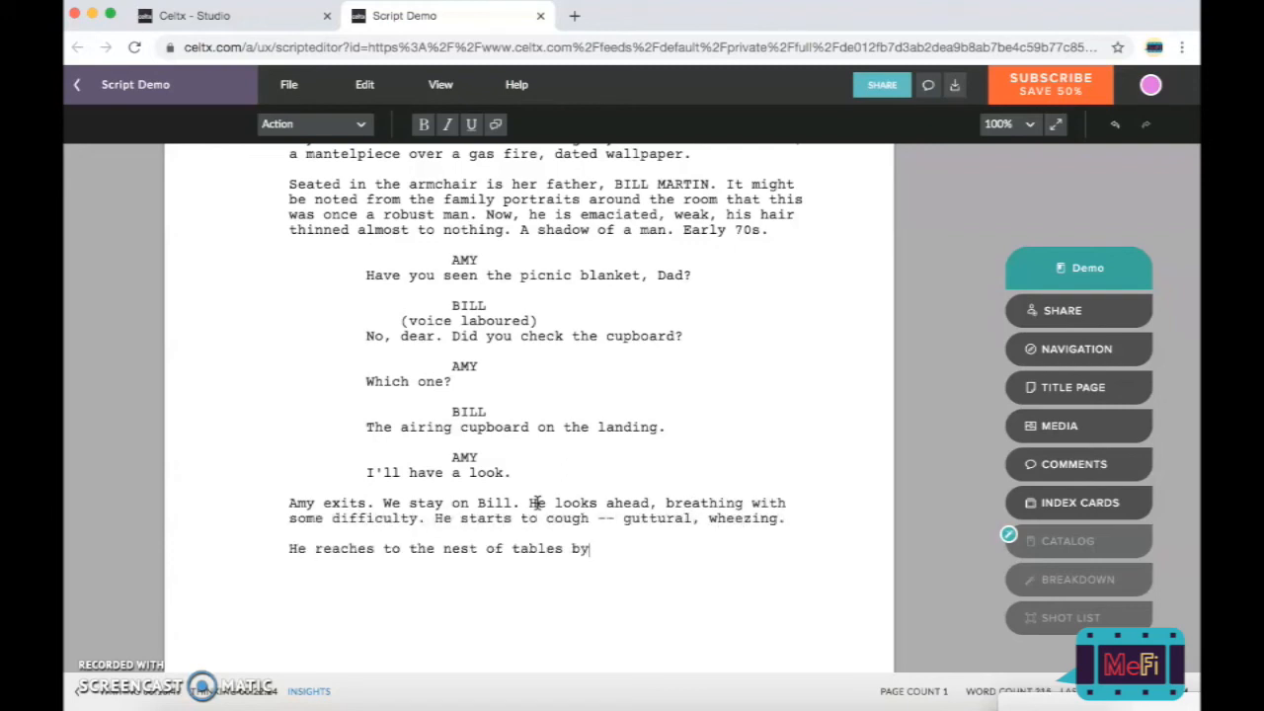
{"action": "type", "text": " his side and takes up a cardboard spittoon and spits into it"}
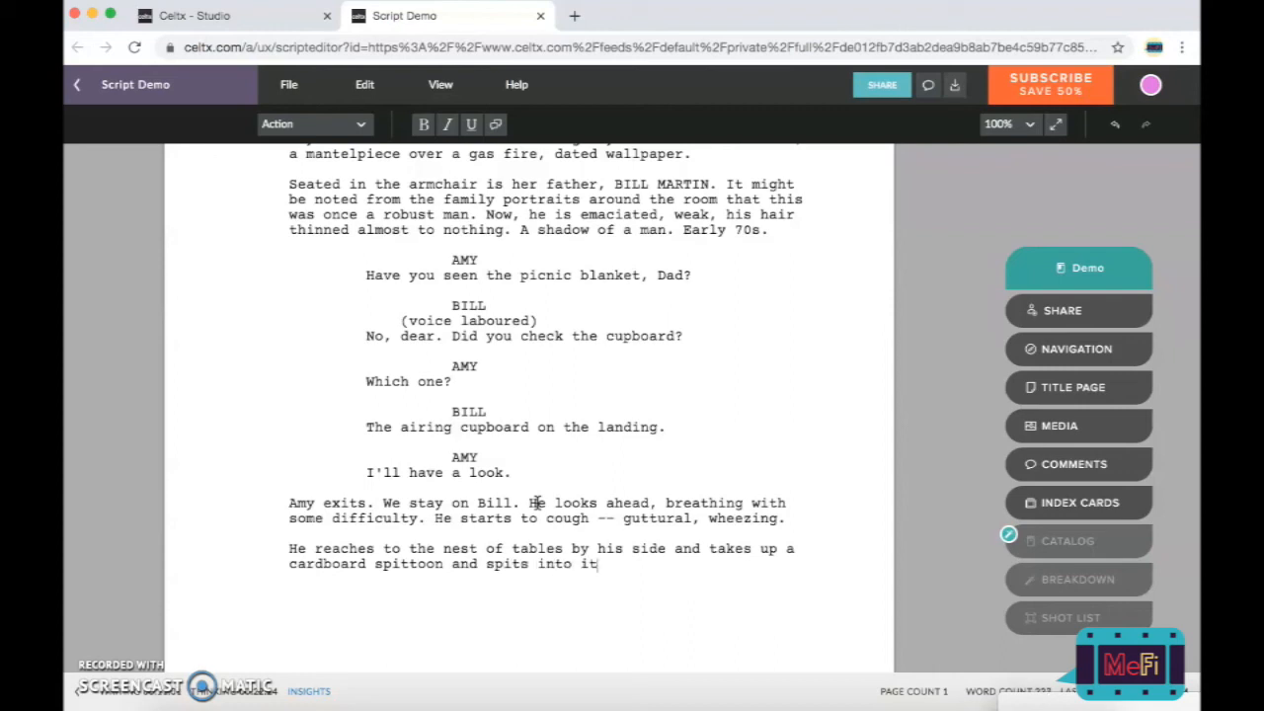
{"action": "type", "text": " -- his discharge green-"}
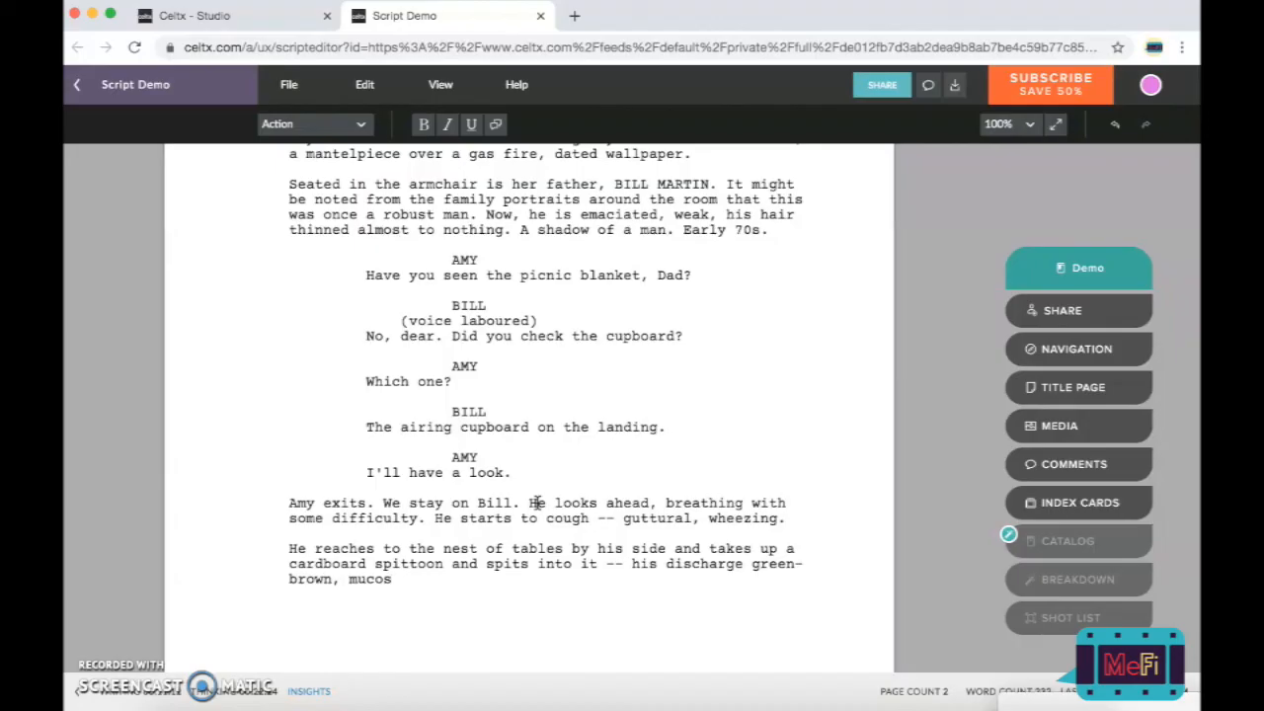
{"action": "type", "text": "al."}
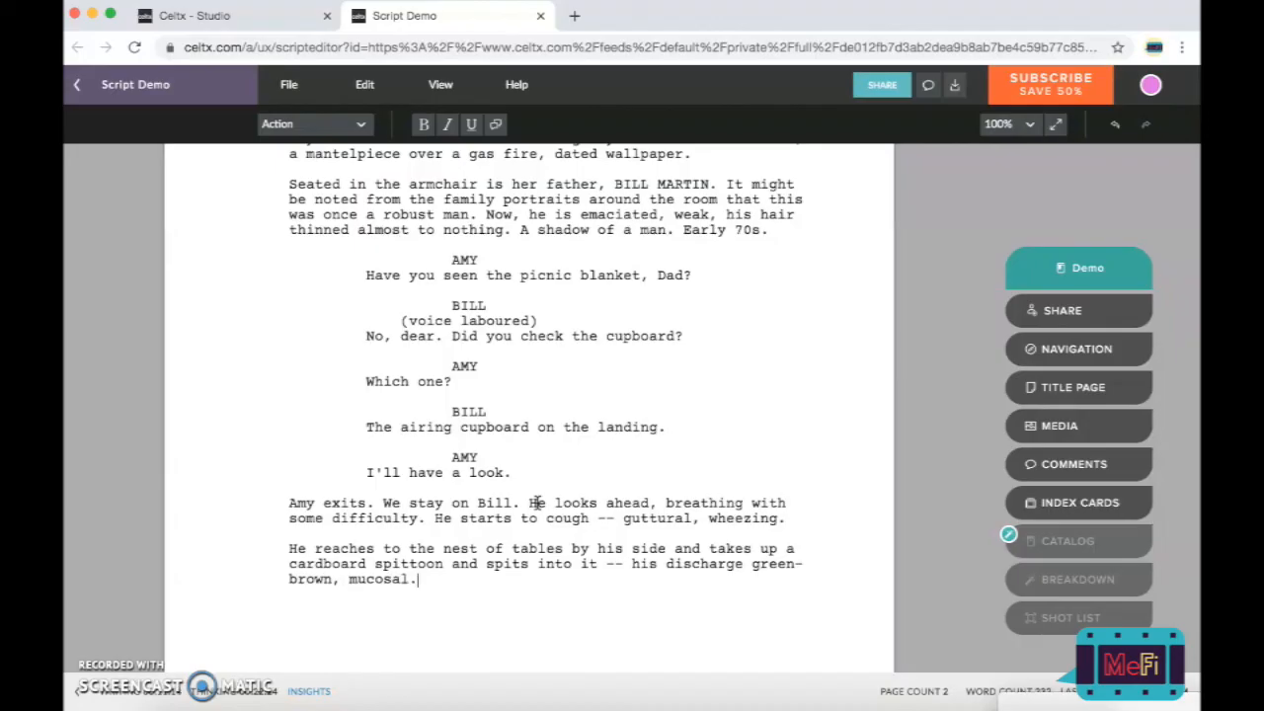
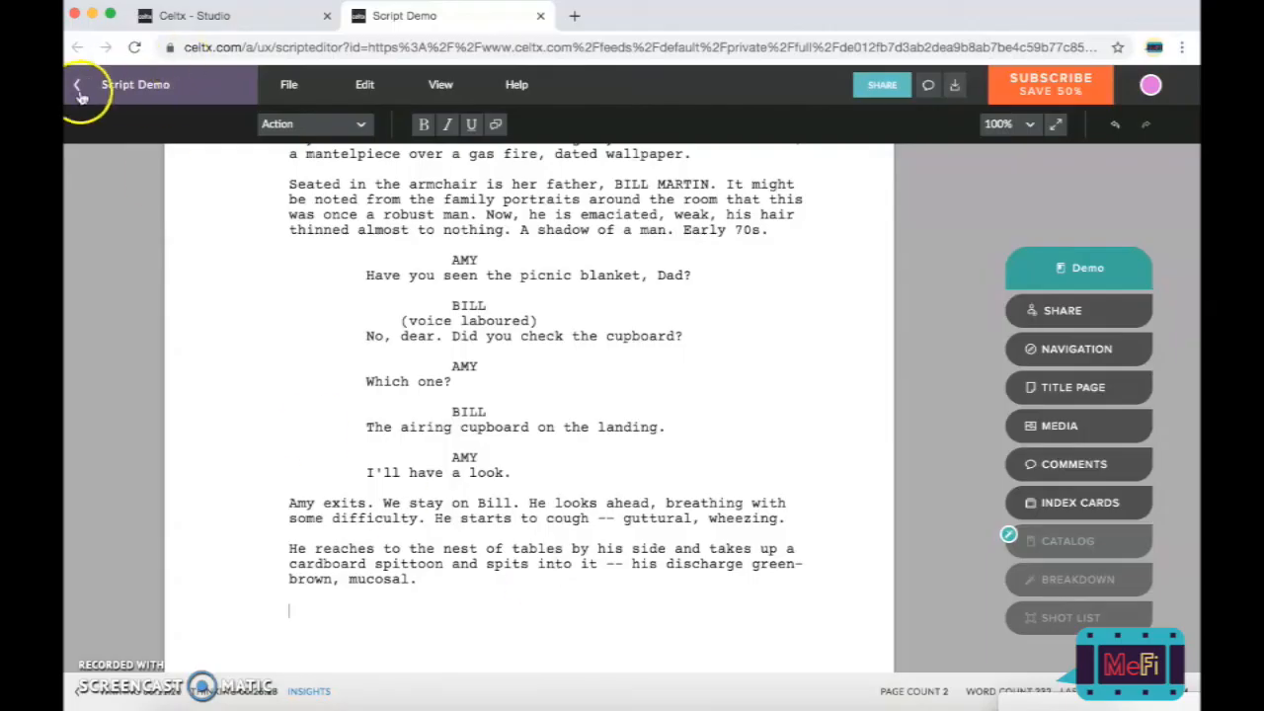
Step: Add an AMY character cue below the spittoon paragraph, with the dialogue "It's not here."
{"action": "left_click", "coordinate": [366, 128]}
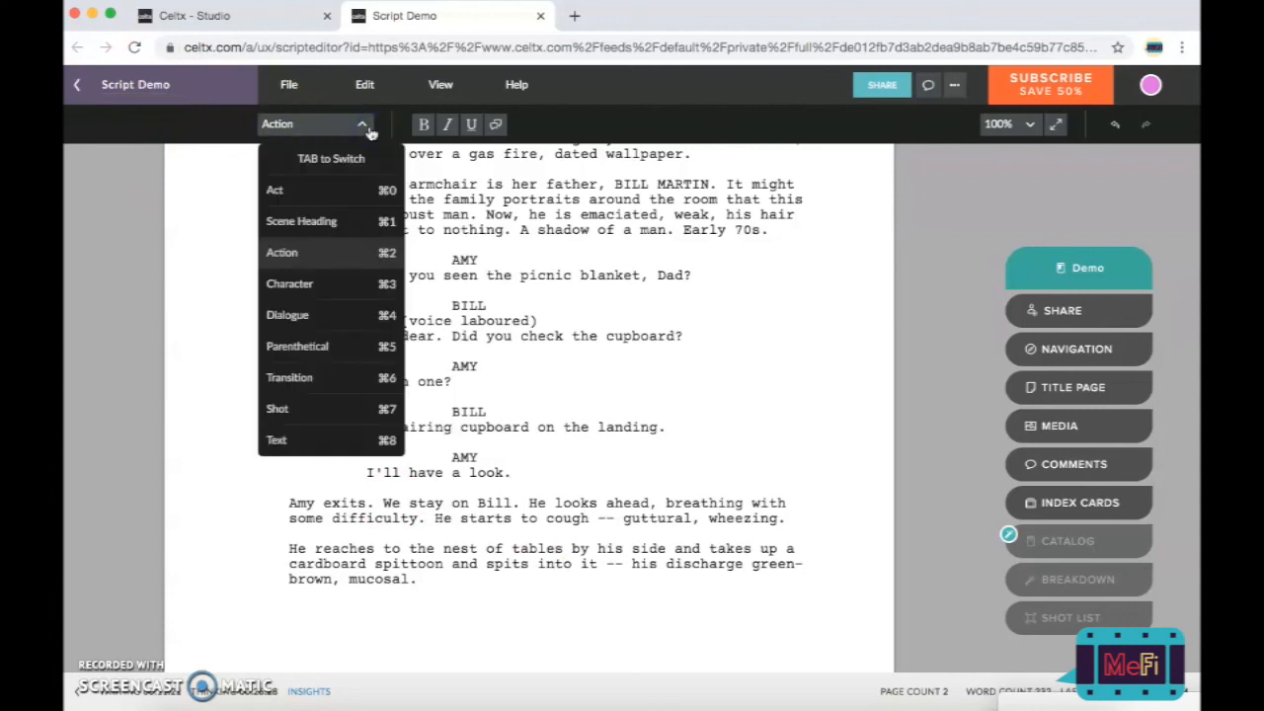
{"action": "left_click", "coordinate": [303, 288]}
{"action": "type", "text": "A"}
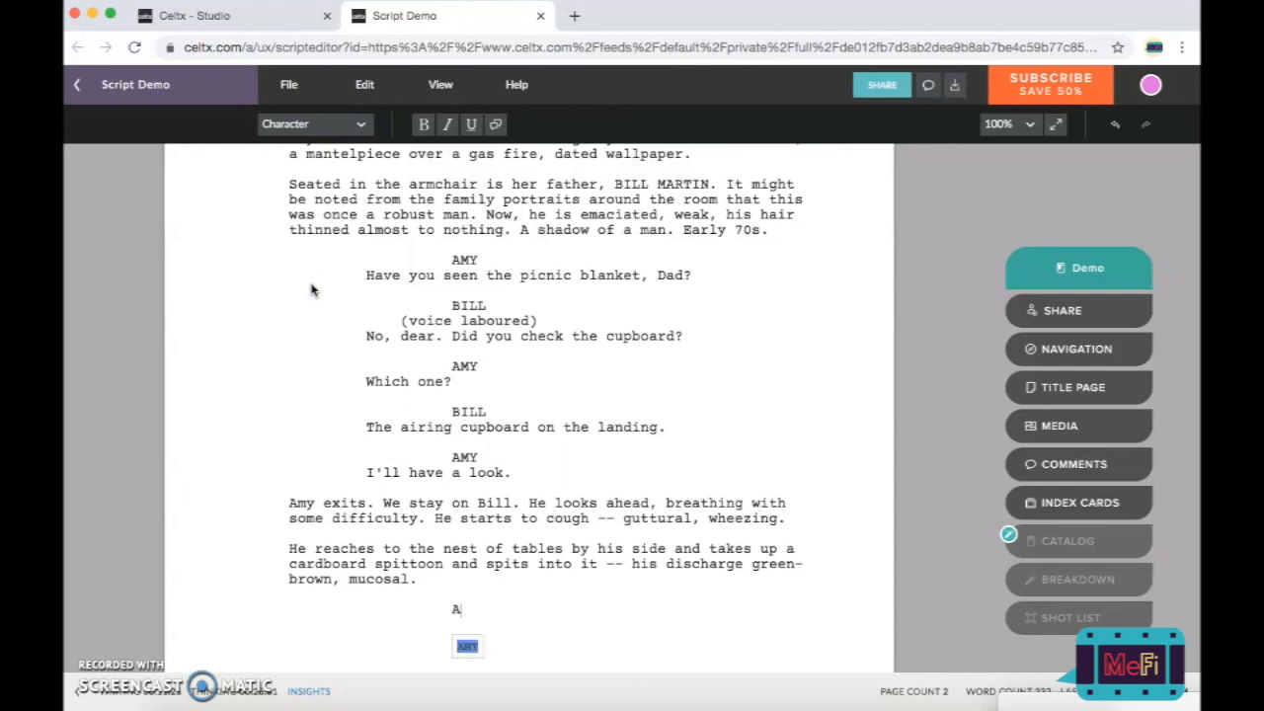
{"action": "key", "text": "Return"}
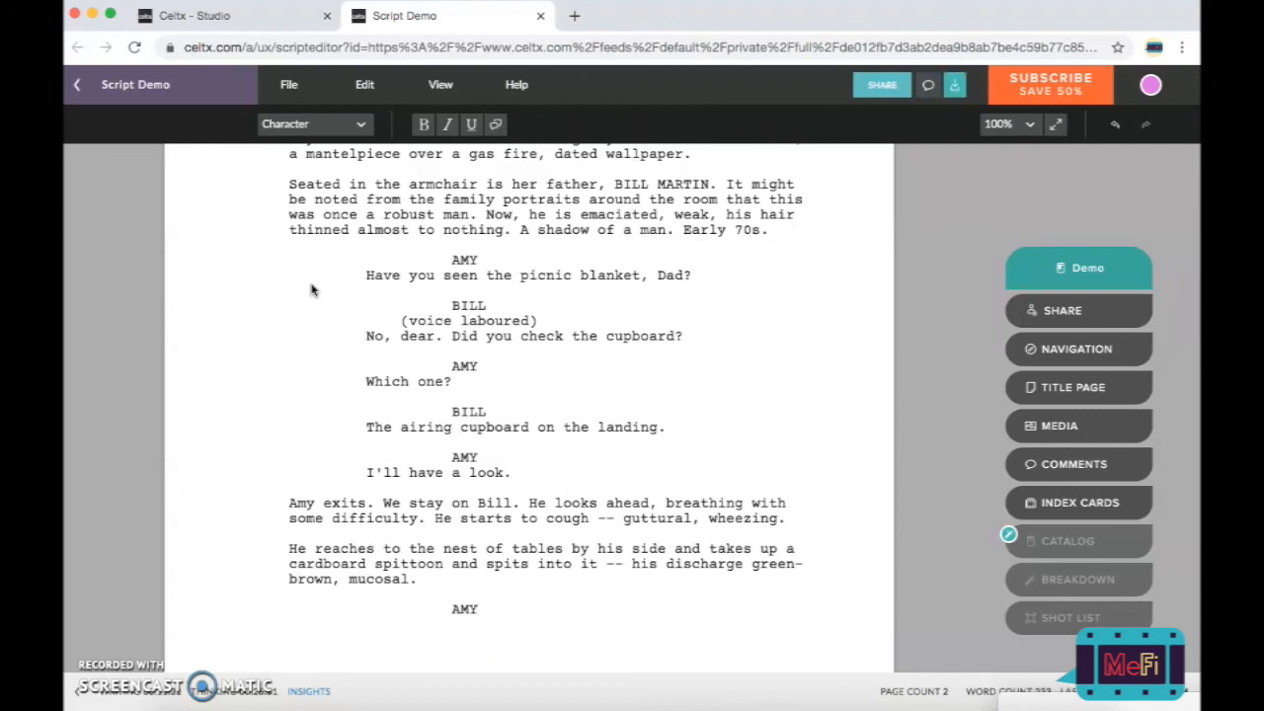
{"action": "left_click", "coordinate": [280, 432]}
{"action": "left_click_drag", "start_coordinate": [289, 503], "coordinate": [374, 502]}
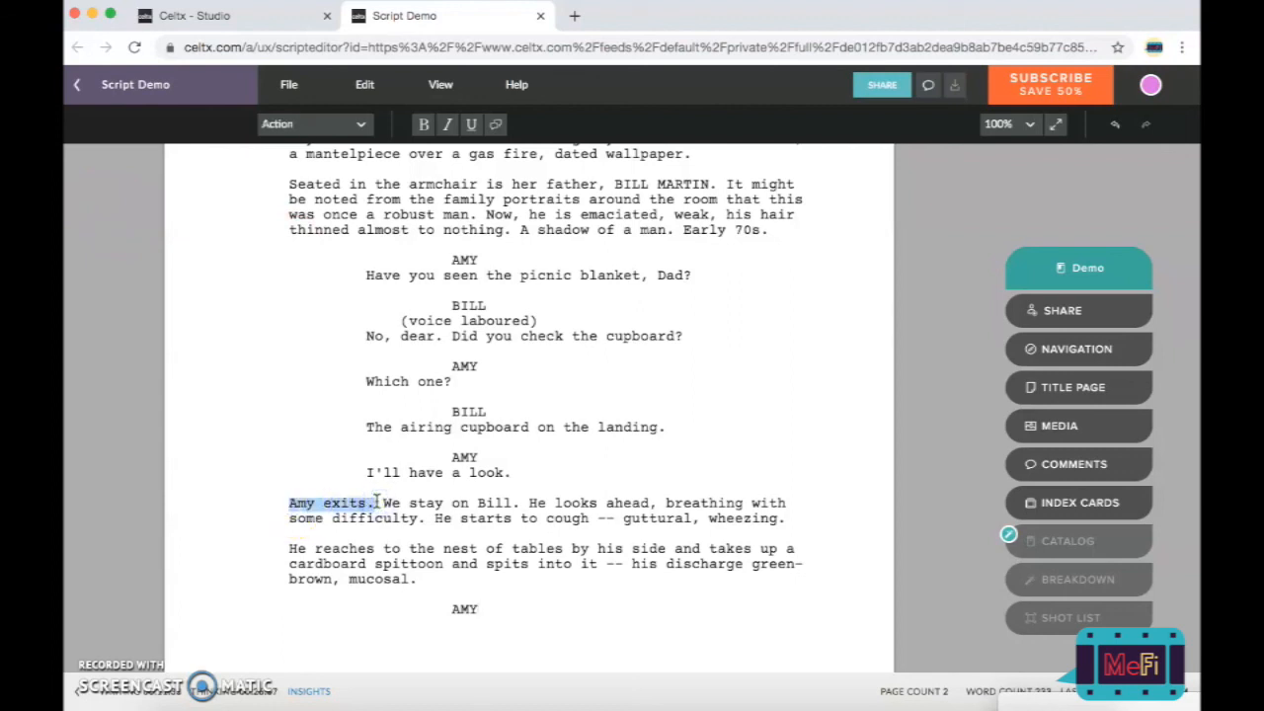
{"action": "left_click", "coordinate": [492, 609]}
{"action": "key", "text": "Return"}
{"action": "type", "text": "It's not here."}
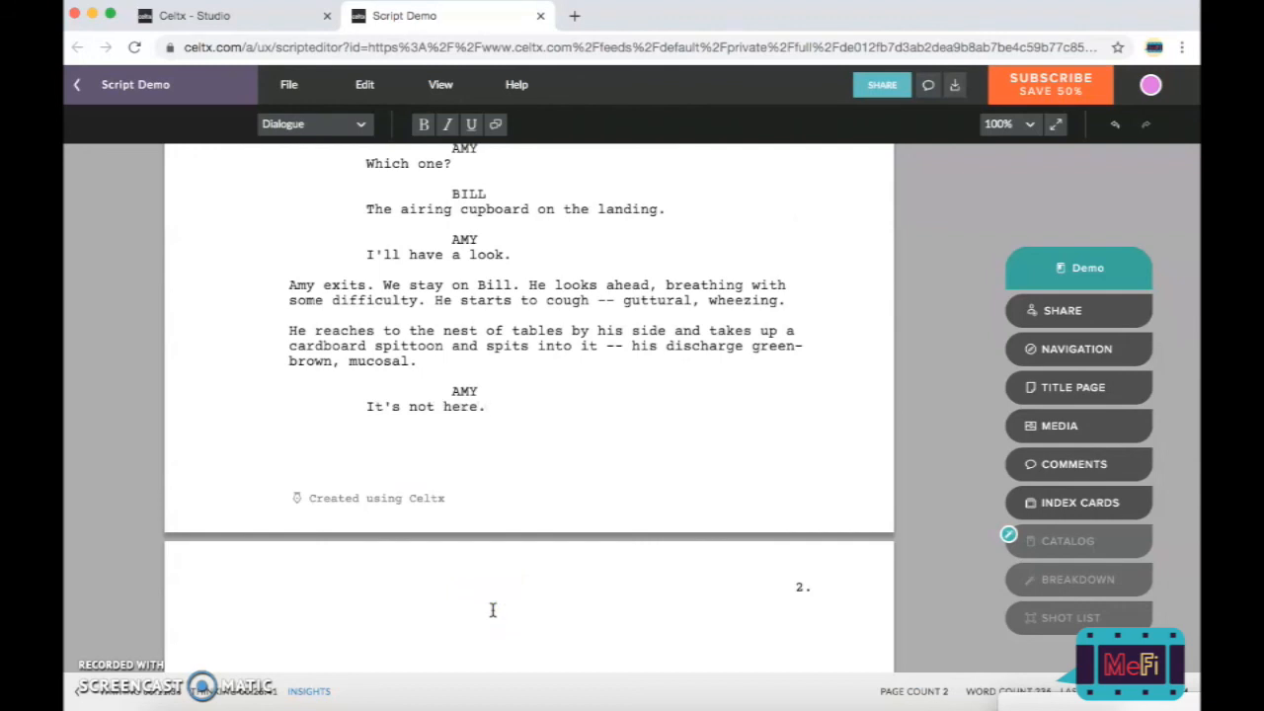
Step: Append the off-screen extension "(O.S.)" to the AMY cue above "It's not here."
{"action": "left_click_drag", "start_coordinate": [290, 286], "coordinate": [373, 286]}
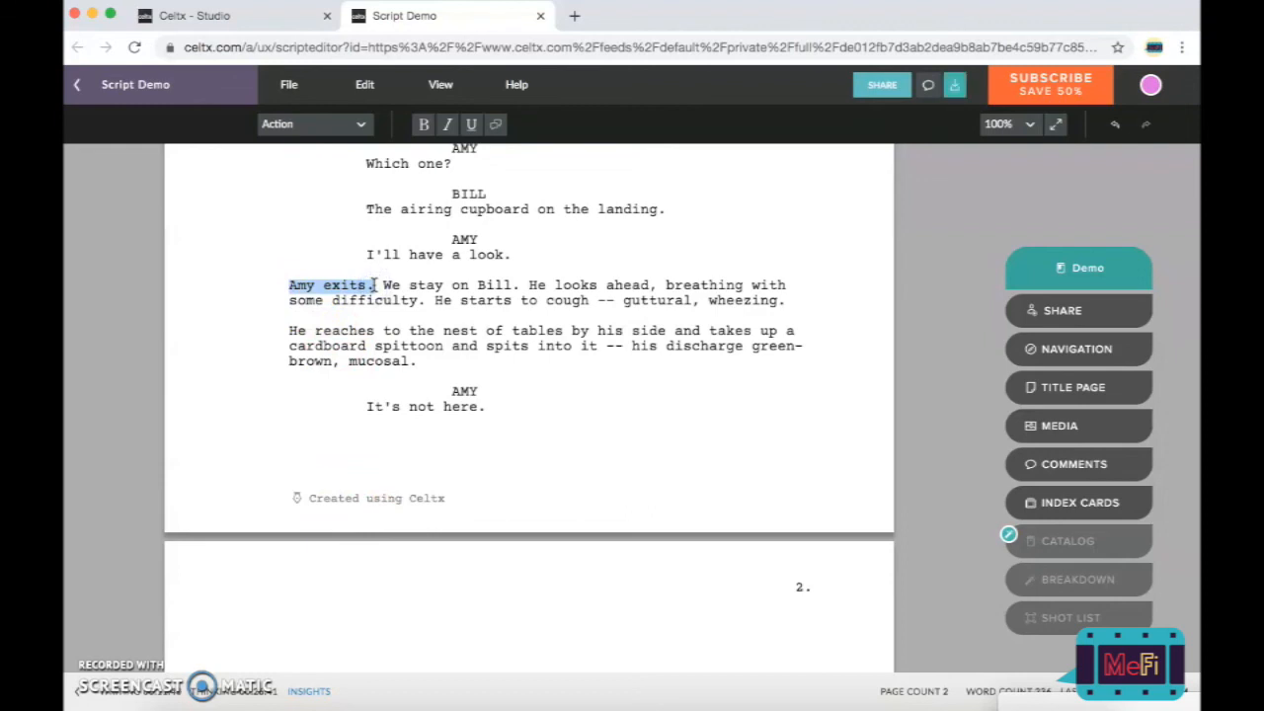
{"action": "left_click", "coordinate": [489, 389]}
{"action": "type", "text": "("}
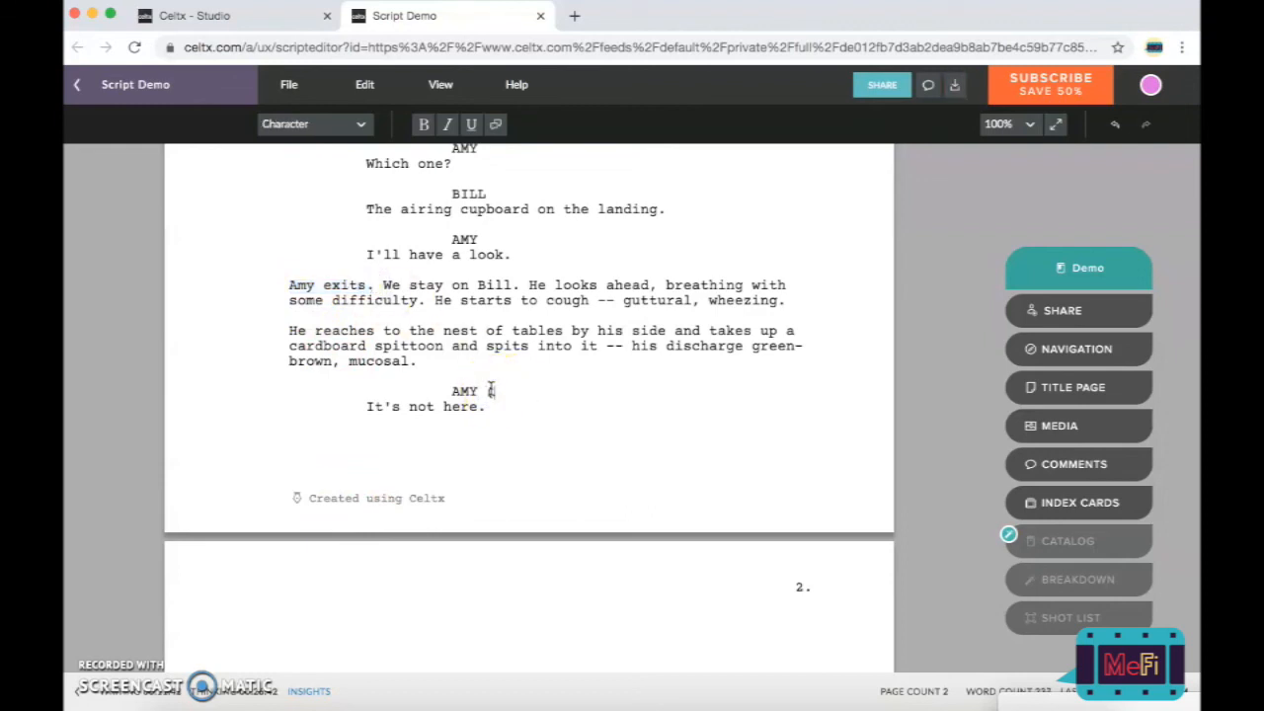
{"action": "type", "text": "O.S.)"}
{"action": "left_click", "coordinate": [519, 392]}
{"action": "left_click", "coordinate": [564, 386]}
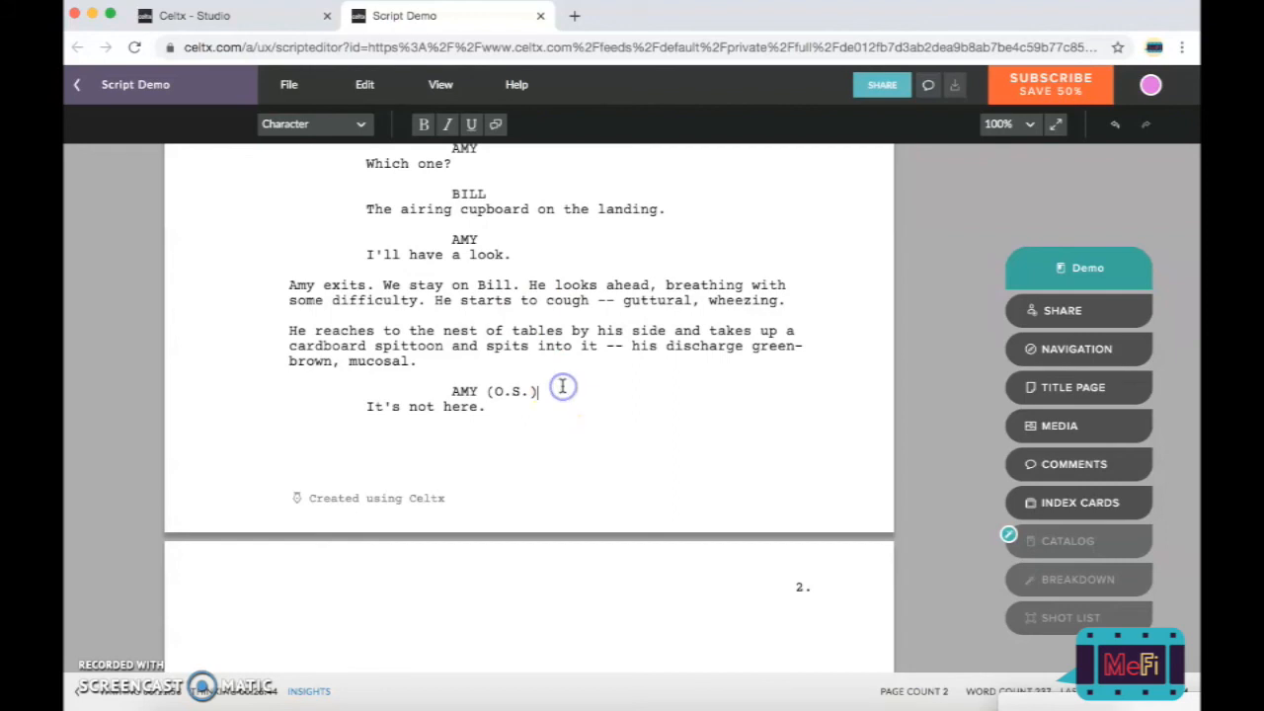
Step: Insert the action line "Pause." between Bill's airing cupboard line and Amy's "I'll have a look."
{"action": "left_click", "coordinate": [567, 431]}
{"action": "scroll", "coordinate": [580, 454], "scroll_direction": "up", "scroll_amount": 10}
{"action": "scroll", "coordinate": [585, 418], "scroll_direction": "down", "scroll_amount": 8}
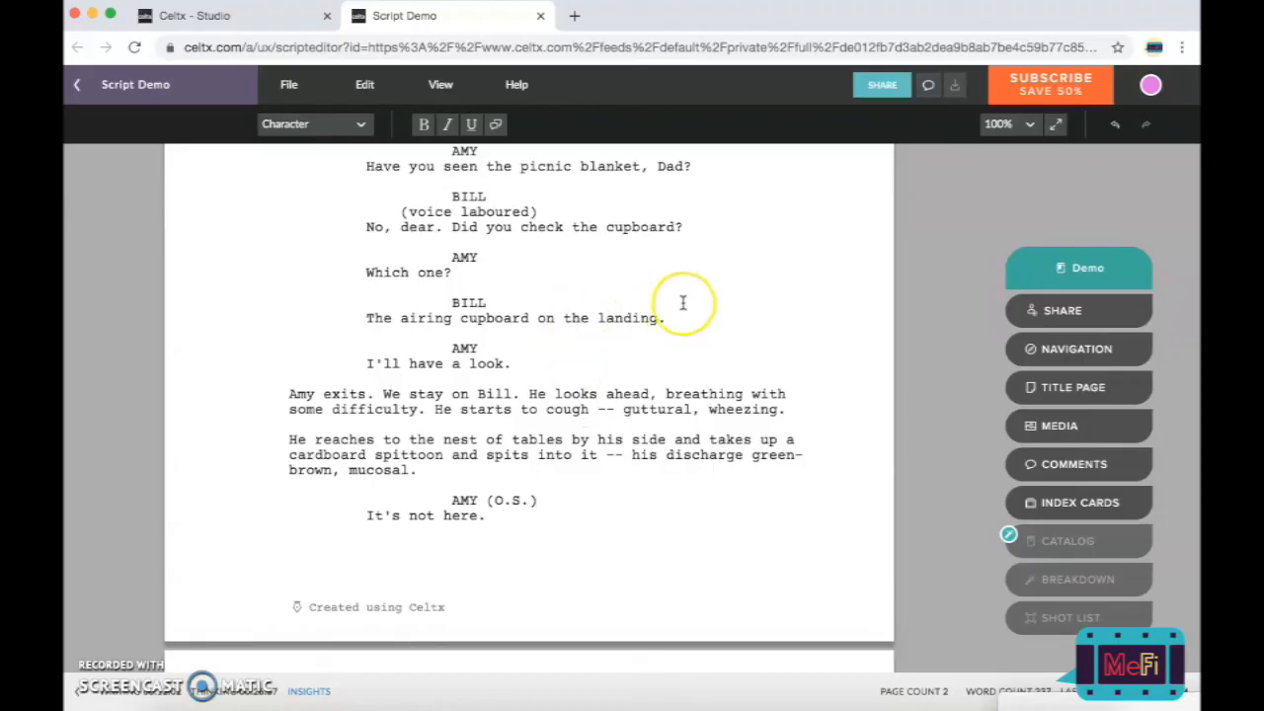
{"action": "left_click", "coordinate": [679, 313]}
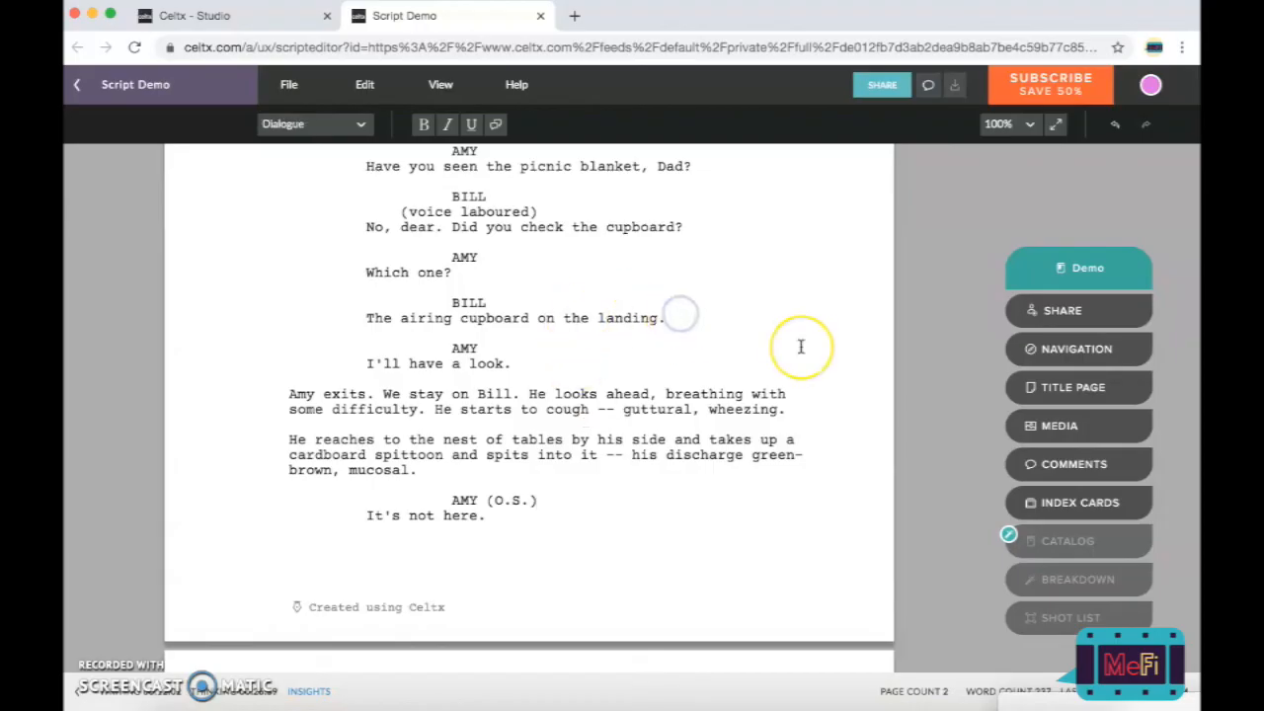
{"action": "key", "text": "Return"}
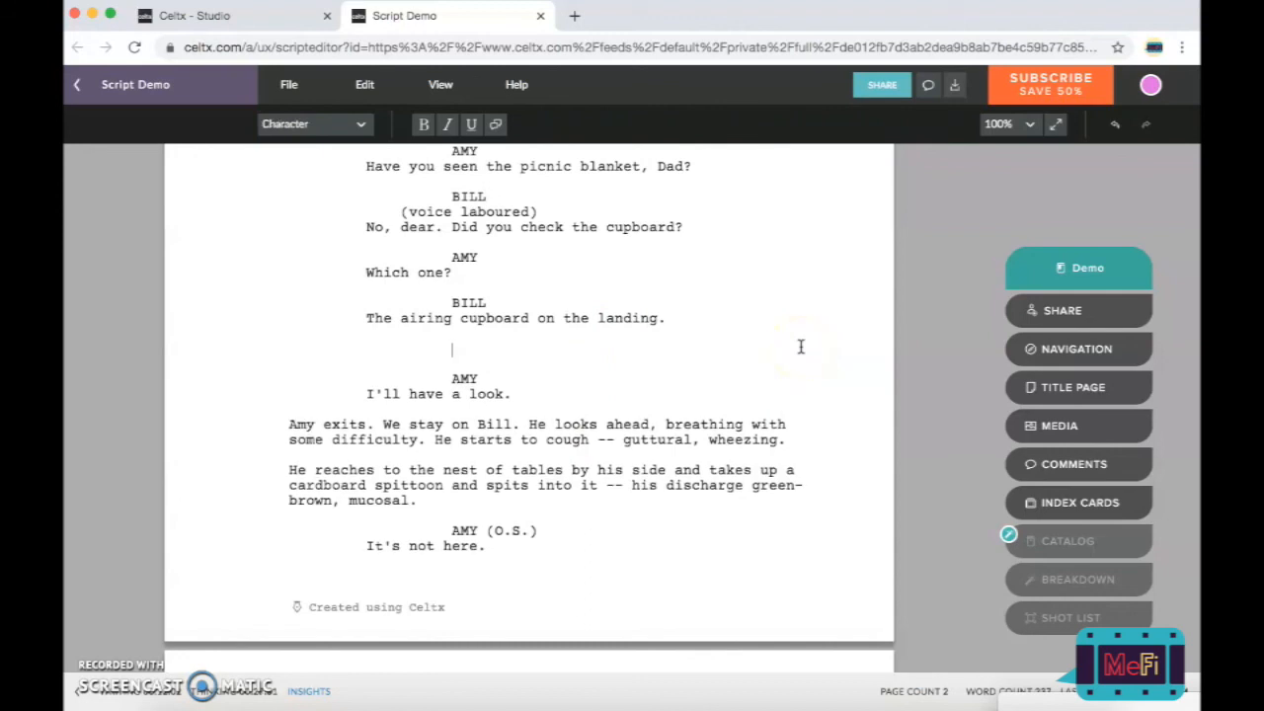
{"action": "left_click", "coordinate": [361, 124]}
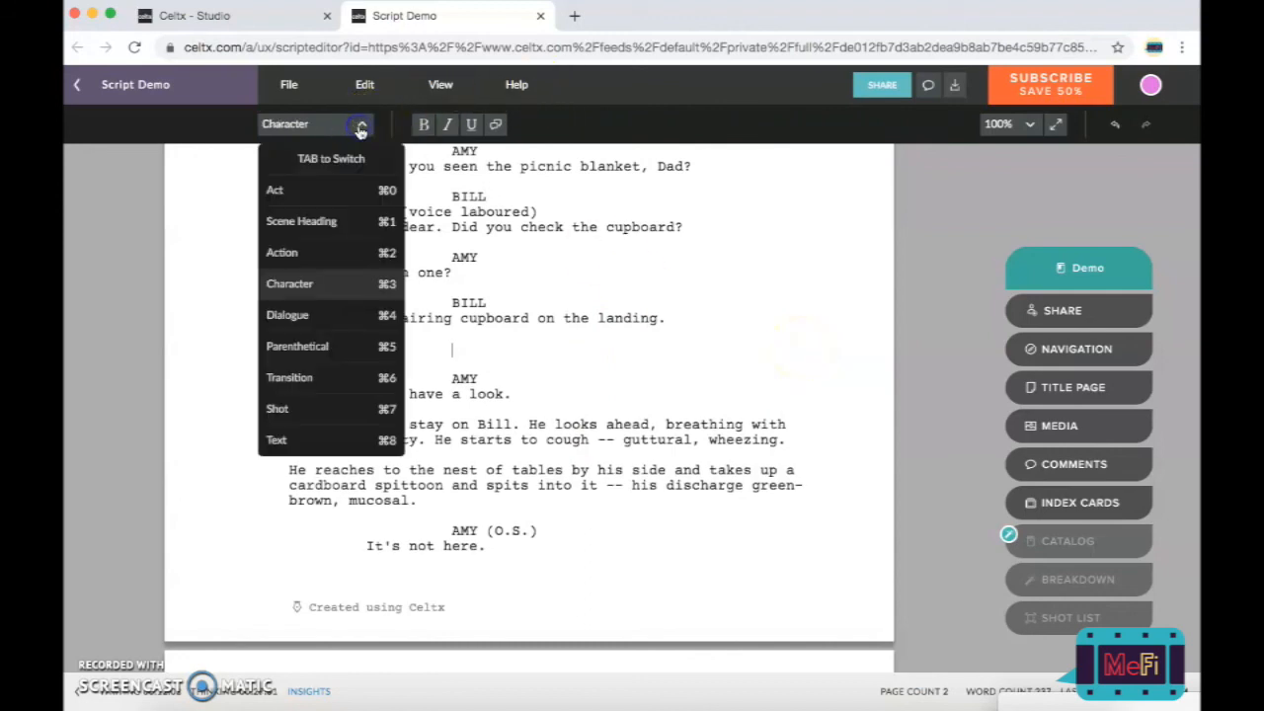
{"action": "left_click", "coordinate": [308, 263]}
{"action": "type", "text": "Pause."}
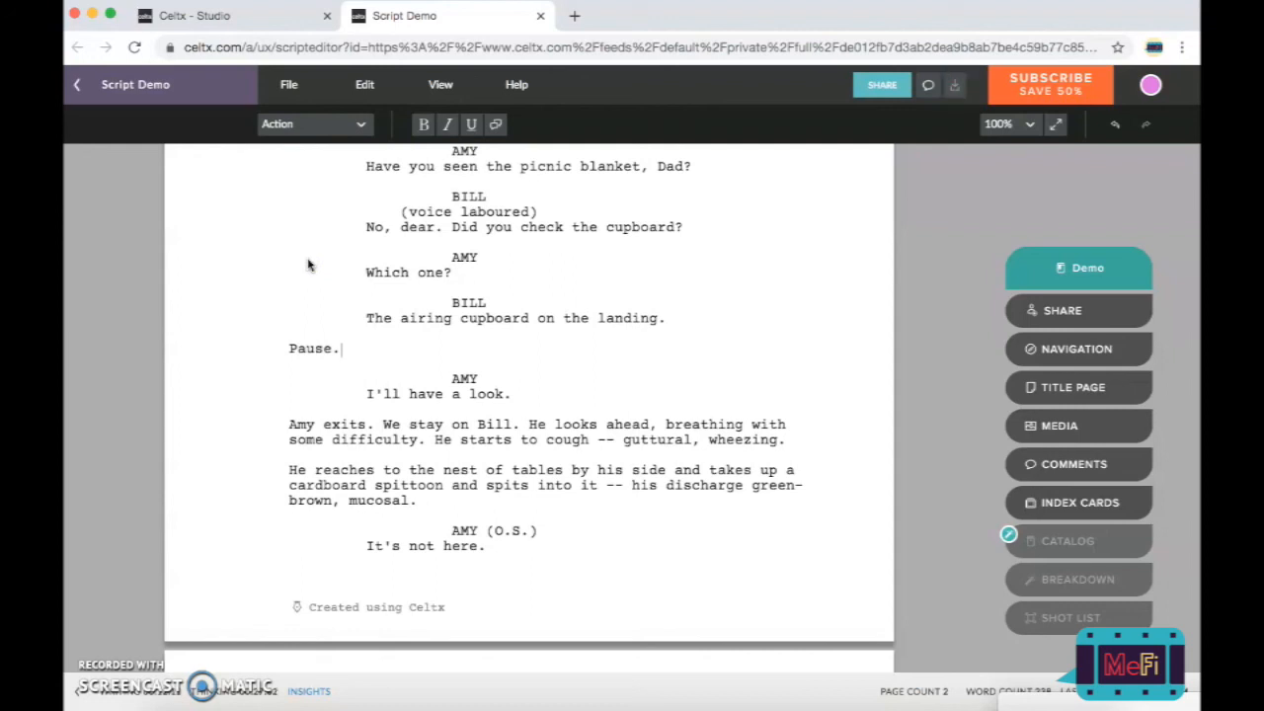
Step: Replace the action line "Pause." with "Beat."
{"action": "key", "text": "BackSpace"}
{"action": "key", "text": "BackSpace"}
{"action": "key", "text": "BackSpace"}
{"action": "key", "text": "BackSpace"}
{"action": "key", "text": "BackSpace"}
{"action": "key", "text": "BackSpace"}
{"action": "type", "text": "Beat."}
Step: Try filler text below Amy's picnic blanket question within the same dialogue block and delete it again
{"action": "scroll", "coordinate": [308, 264], "scroll_direction": "up", "scroll_amount": 3}
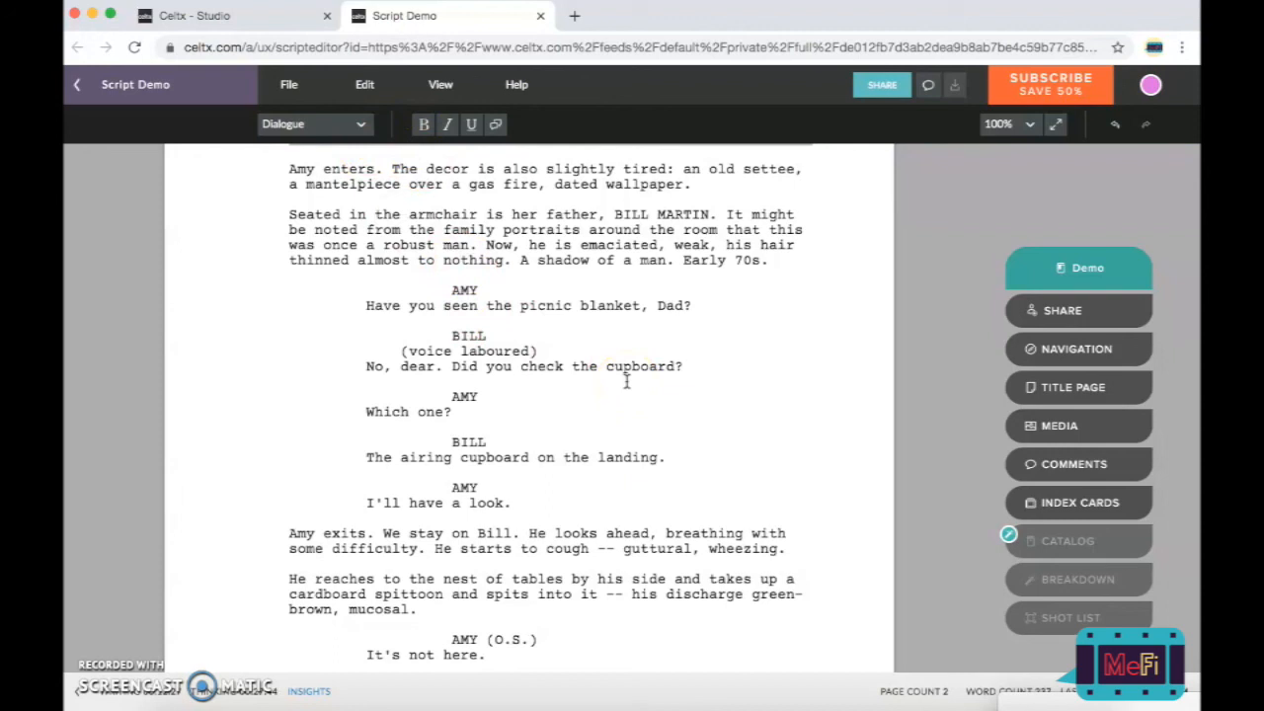
{"action": "left_click", "coordinate": [694, 306]}
{"action": "key", "text": "Return"}
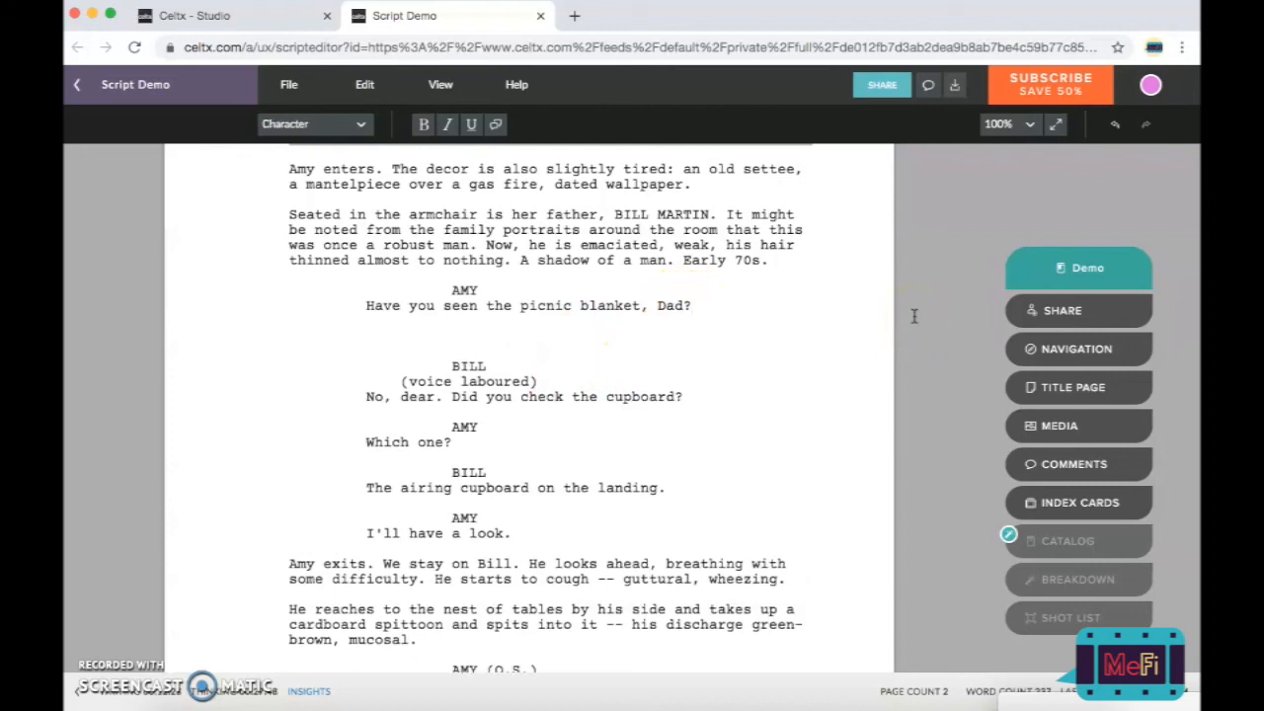
{"action": "key", "text": "BackSpace"}
{"action": "key", "text": "shift+Return"}
{"action": "type", "text": "ejrhci etew eg;wrkt;wrylwrj/mwrltkhnwlrktnhkwrtnbkw rtb.wr tb,wft bbbbbbbbb"}
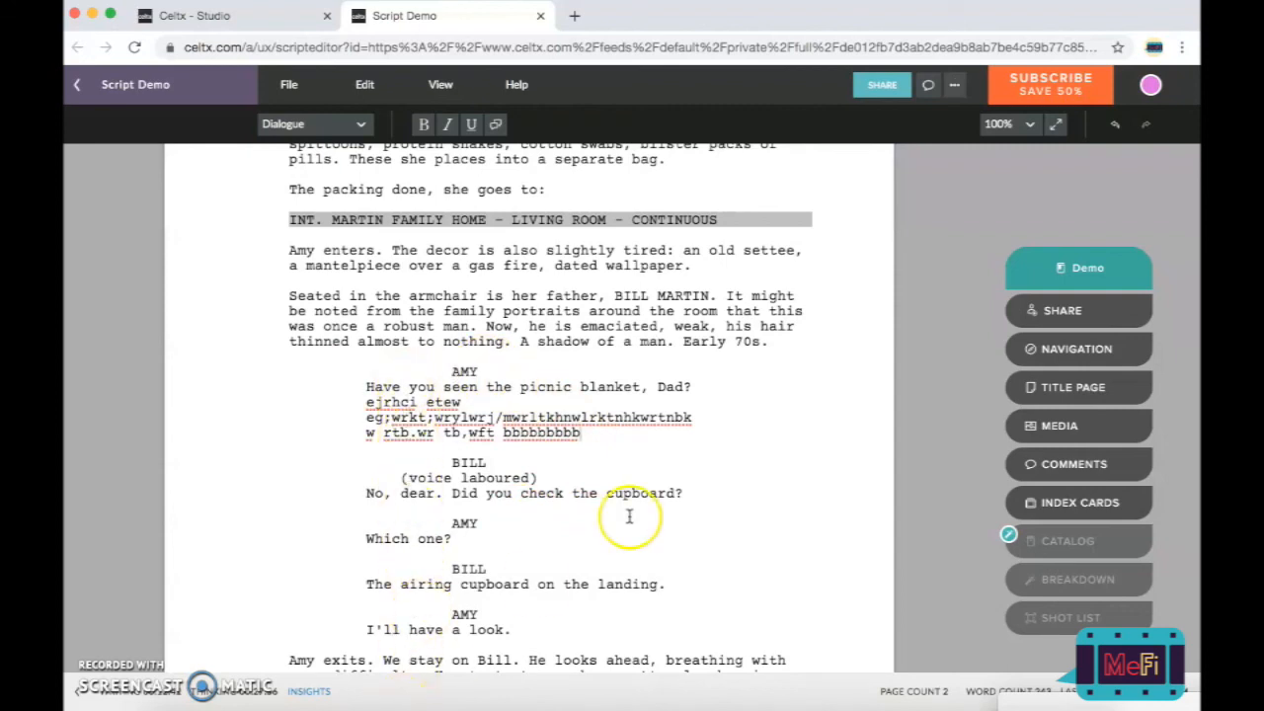
{"action": "scroll", "coordinate": [629, 515], "scroll_direction": "down", "scroll_amount": 3}
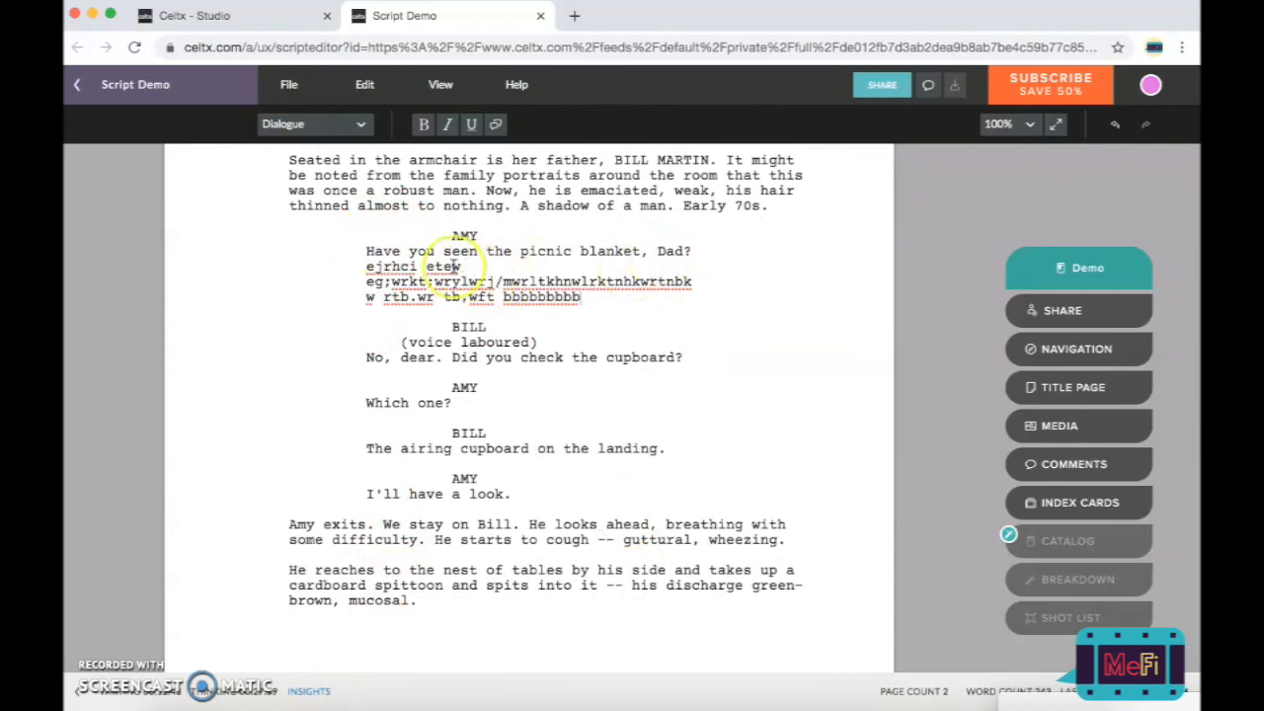
{"action": "left_click_drag", "start_coordinate": [368, 269], "coordinate": [601, 296]}
{"action": "key", "text": "BackSpace"}
{"action": "key", "text": "BackSpace"}
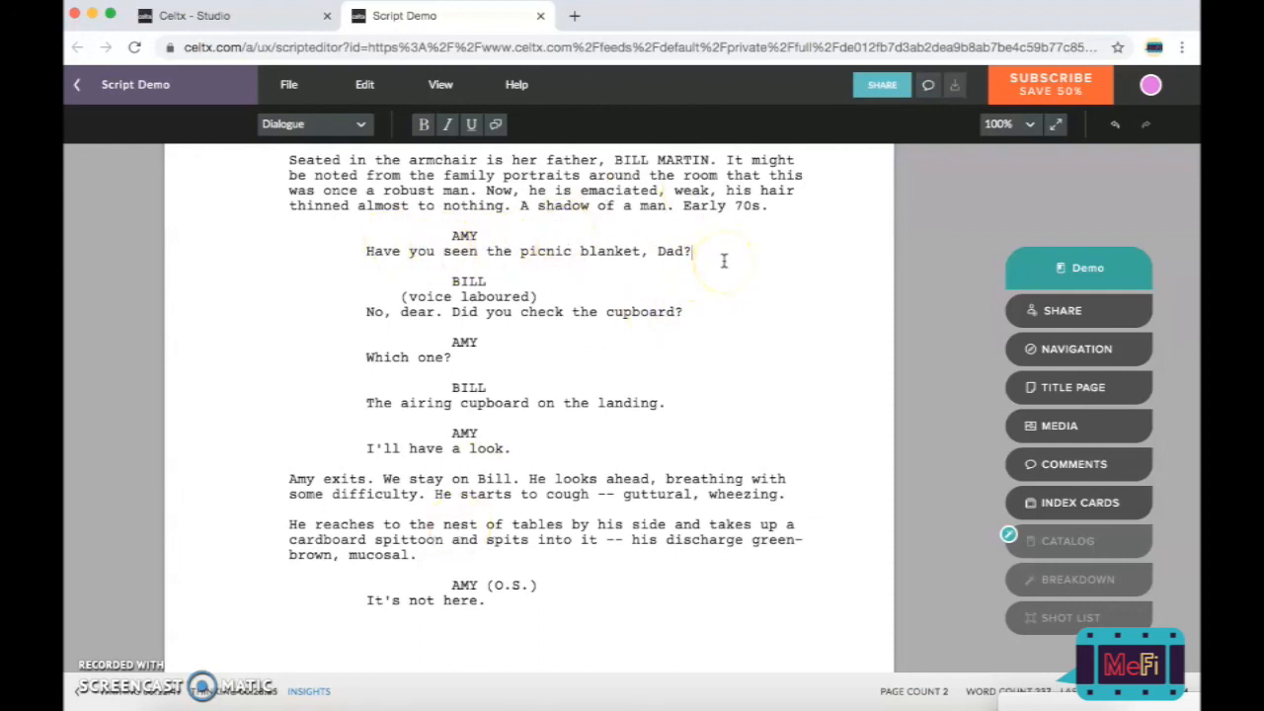
Step: Insert the action line "Bill reacts." after Amy's picnic blanket question
{"action": "key", "text": "Return"}
{"action": "left_click", "coordinate": [360, 123]}
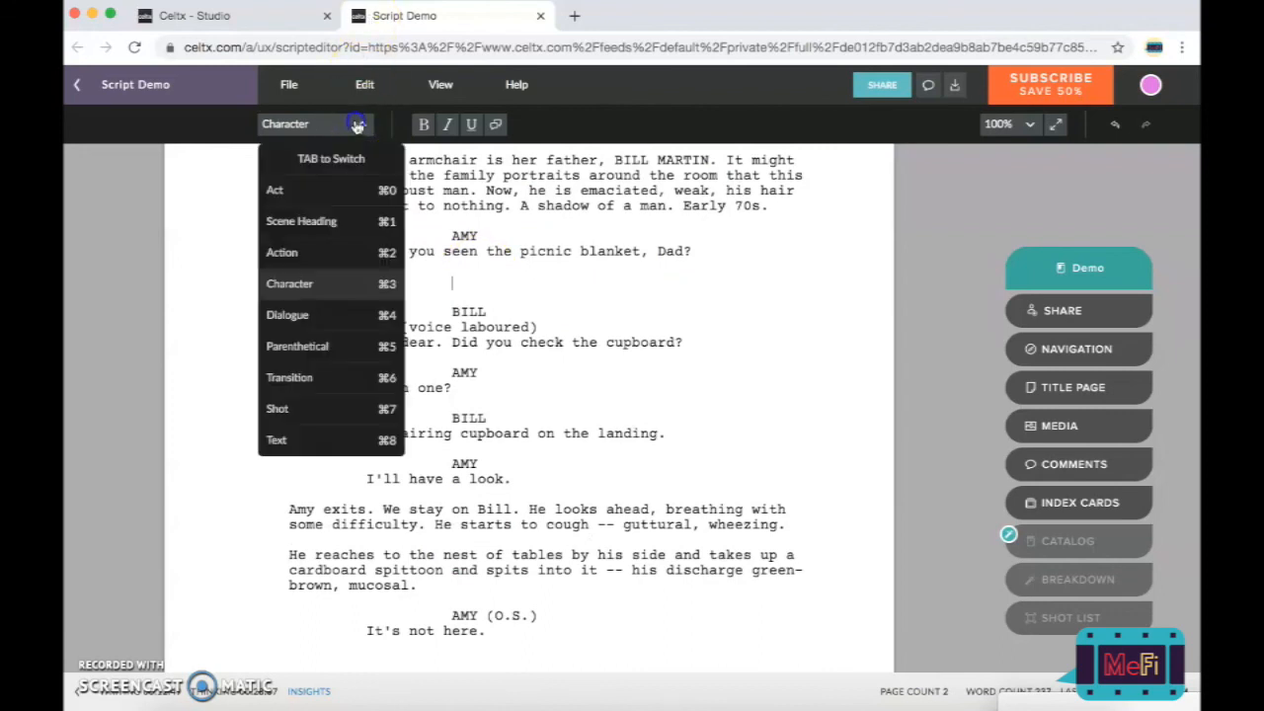
{"action": "left_click", "coordinate": [299, 259]}
{"action": "type", "text": "Bill reacts."}
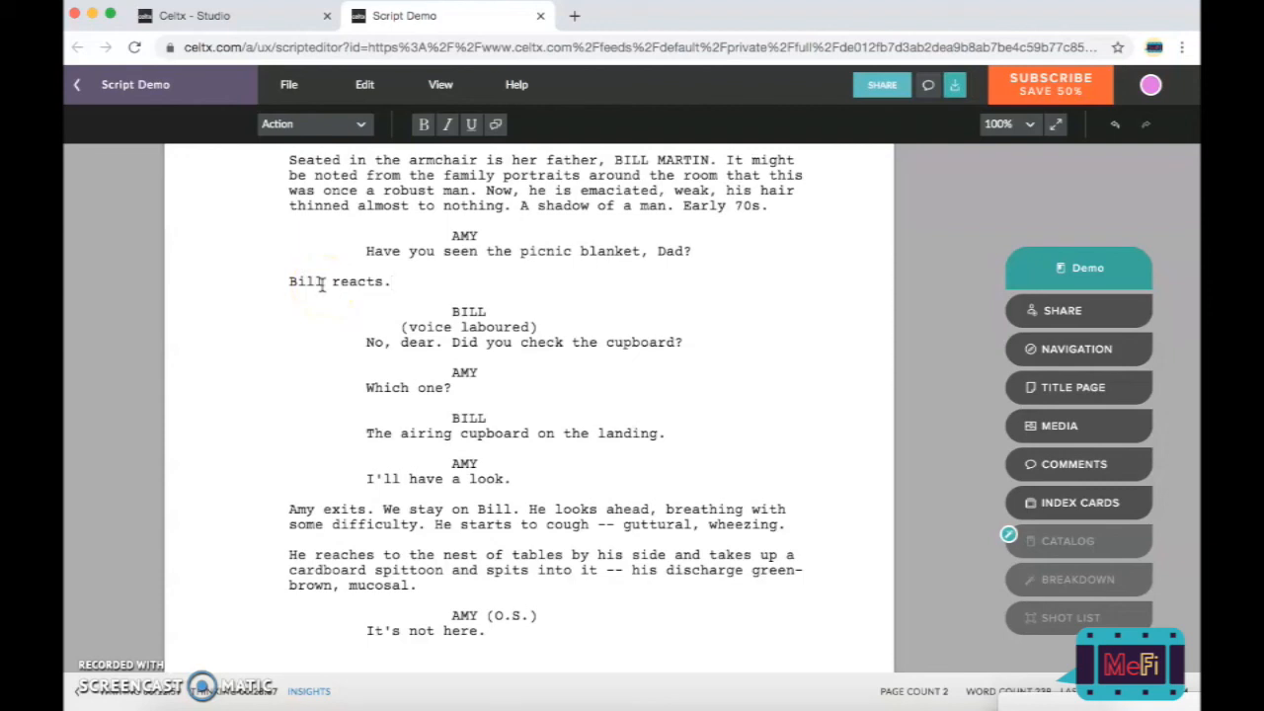
{"action": "left_click", "coordinate": [449, 285]}
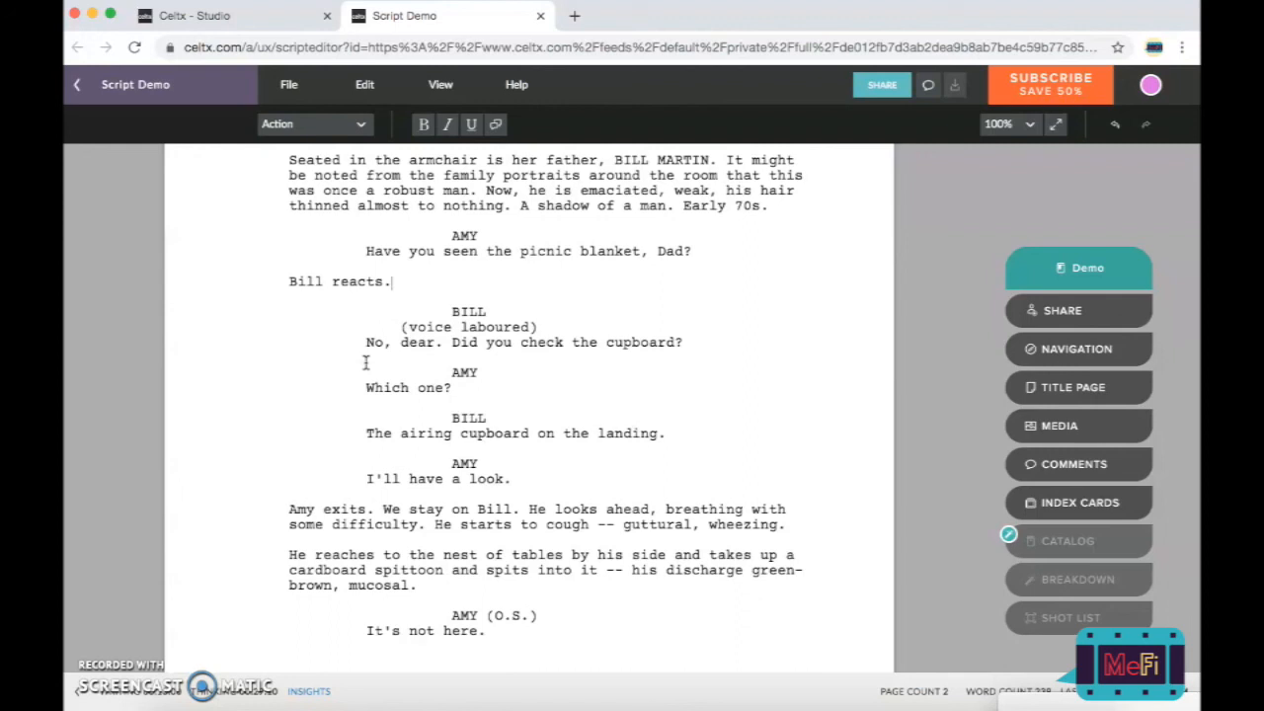
Step: Delete the action line "Bill reacts." between Amy's picnic blanket question and Bill's cue
{"action": "left_click", "coordinate": [386, 319]}
{"action": "left_click_drag", "start_coordinate": [399, 330], "coordinate": [546, 325]}
{"action": "left_click", "coordinate": [435, 287]}
{"action": "key", "text": "BackSpace"}
{"action": "key", "text": "BackSpace"}
{"action": "key", "text": "BackSpace"}
{"action": "key", "text": "BackSpace"}
{"action": "key", "text": "BackSpace"}
{"action": "key", "text": "BackSpace"}
{"action": "key", "text": "BackSpace"}
{"action": "key", "text": "BackSpace"}
{"action": "key", "text": "BackSpace"}
{"action": "key", "text": "BackSpace"}
{"action": "key", "text": "BackSpace"}
{"action": "key", "text": "BackSpace"}
{"action": "key", "text": "BackSpace"}
{"action": "left_click", "coordinate": [475, 403]}
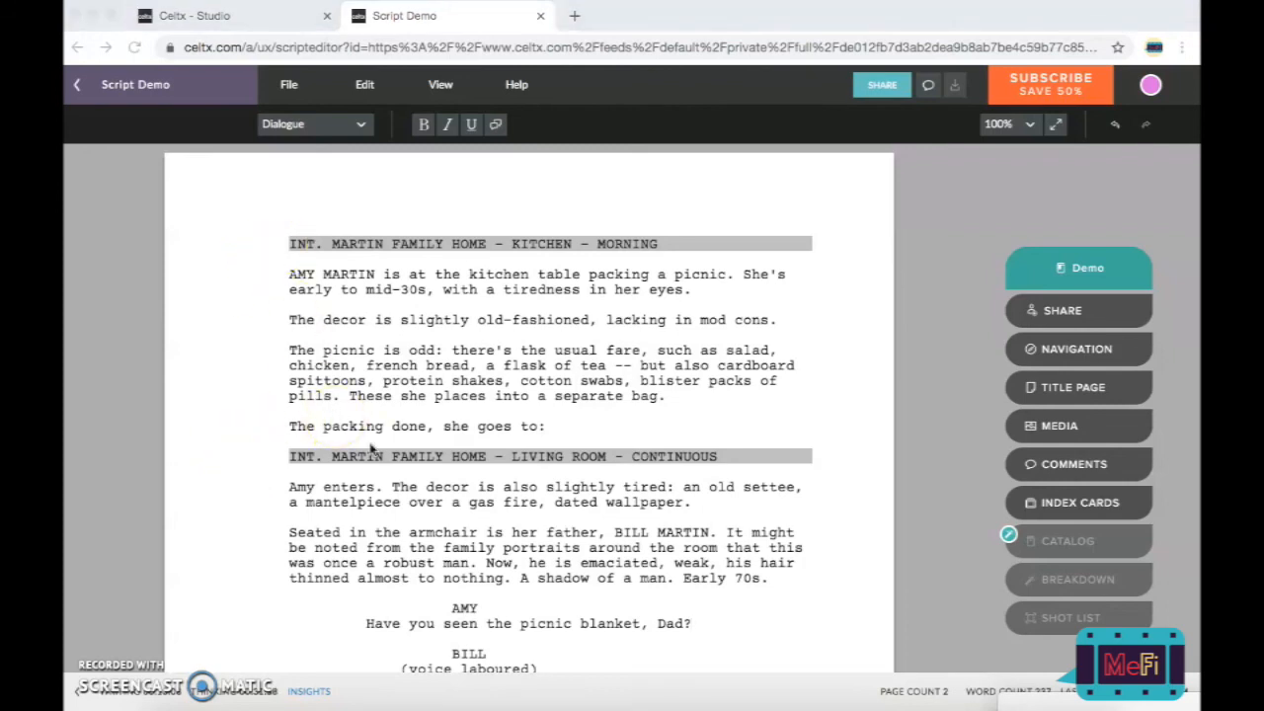
Step: Review the script's formatting from the kitchen scene heading down to Amy's off-screen line
{"action": "scroll", "coordinate": [370, 449], "scroll_direction": "down", "scroll_amount": 10}
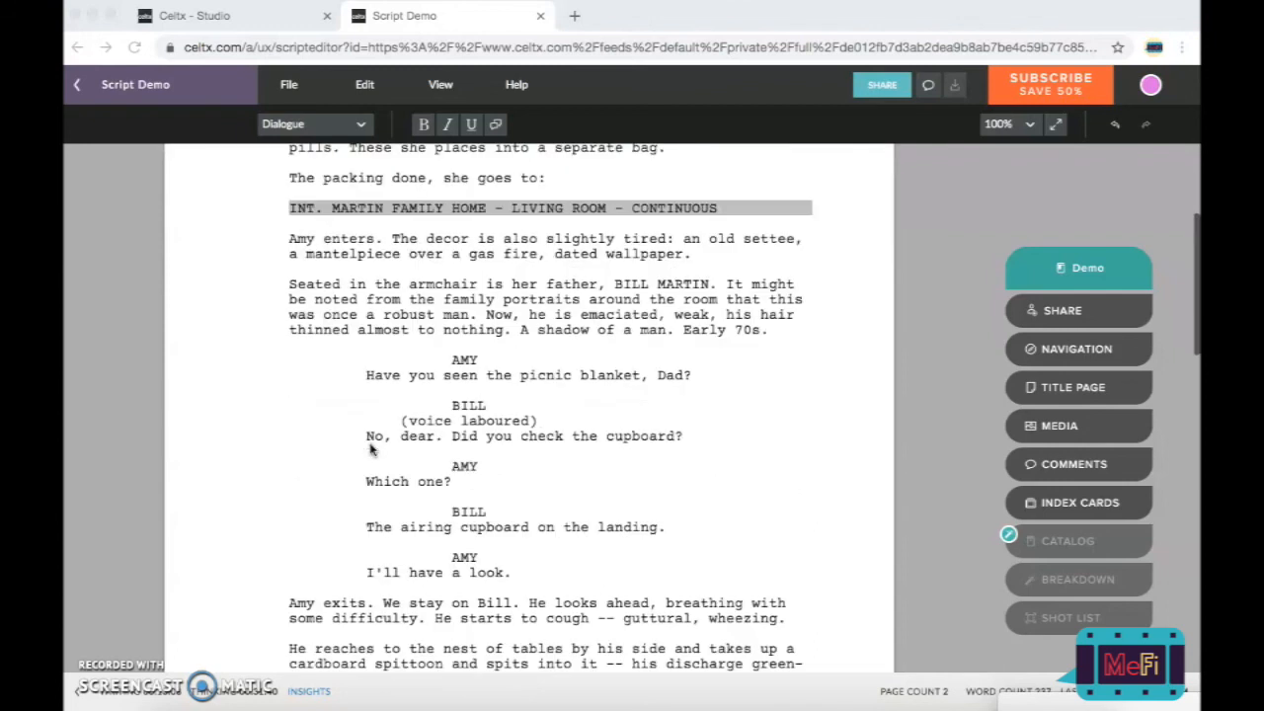
{"action": "scroll", "coordinate": [370, 449], "scroll_direction": "up", "scroll_amount": 3}
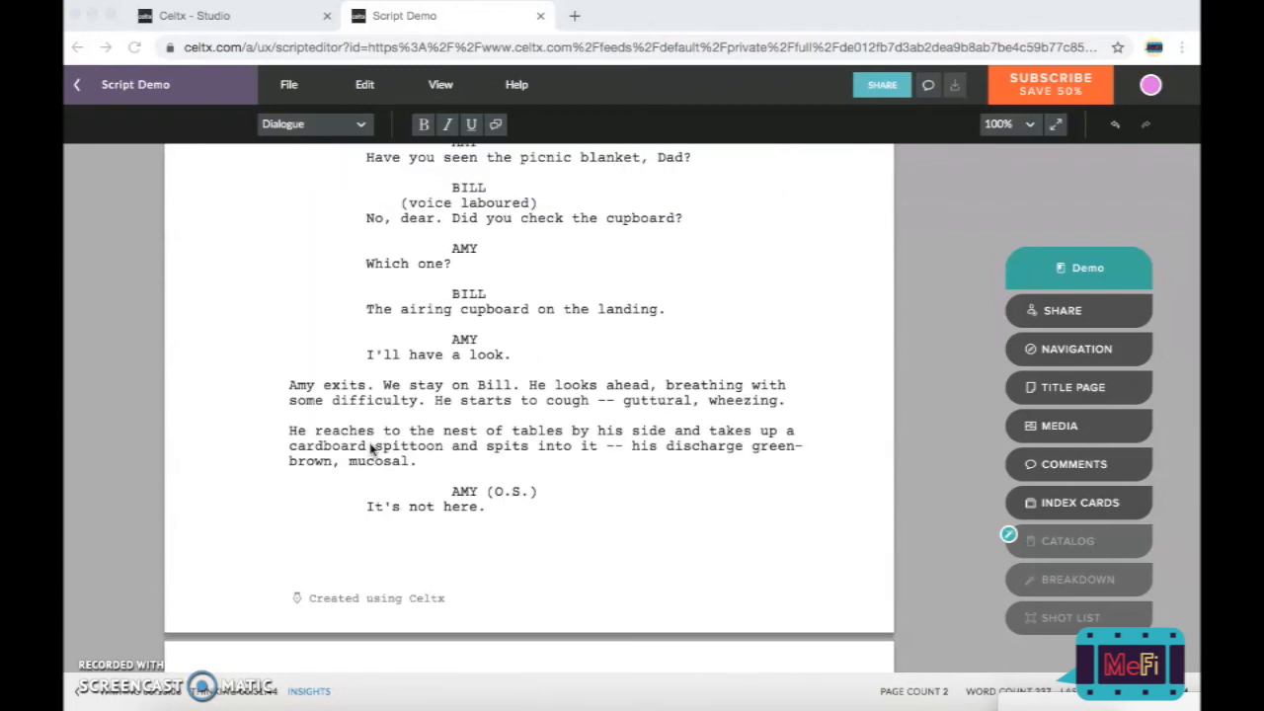
{"action": "scroll", "coordinate": [370, 449], "scroll_direction": "up", "scroll_amount": 3}
{"action": "left_click", "coordinate": [286, 232]}
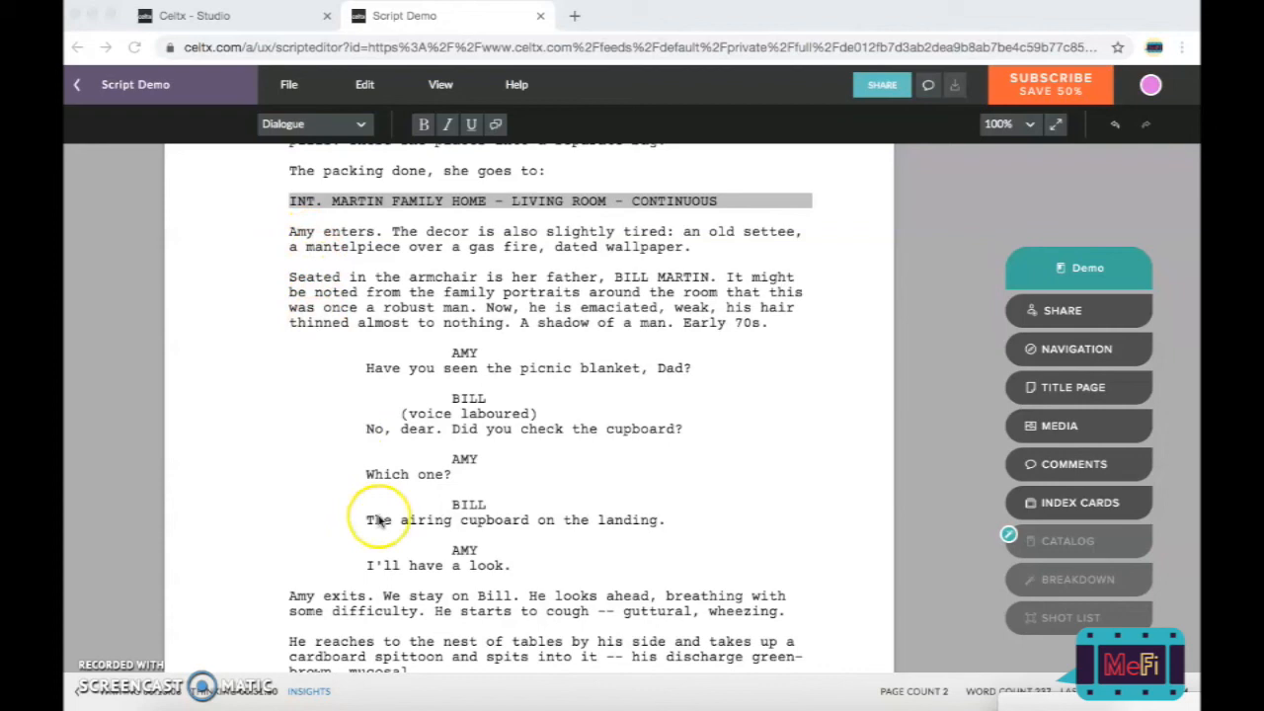
{"action": "scroll", "coordinate": [425, 563], "scroll_direction": "down", "scroll_amount": 1}
{"action": "scroll", "coordinate": [426, 563], "scroll_direction": "down", "scroll_amount": 4}
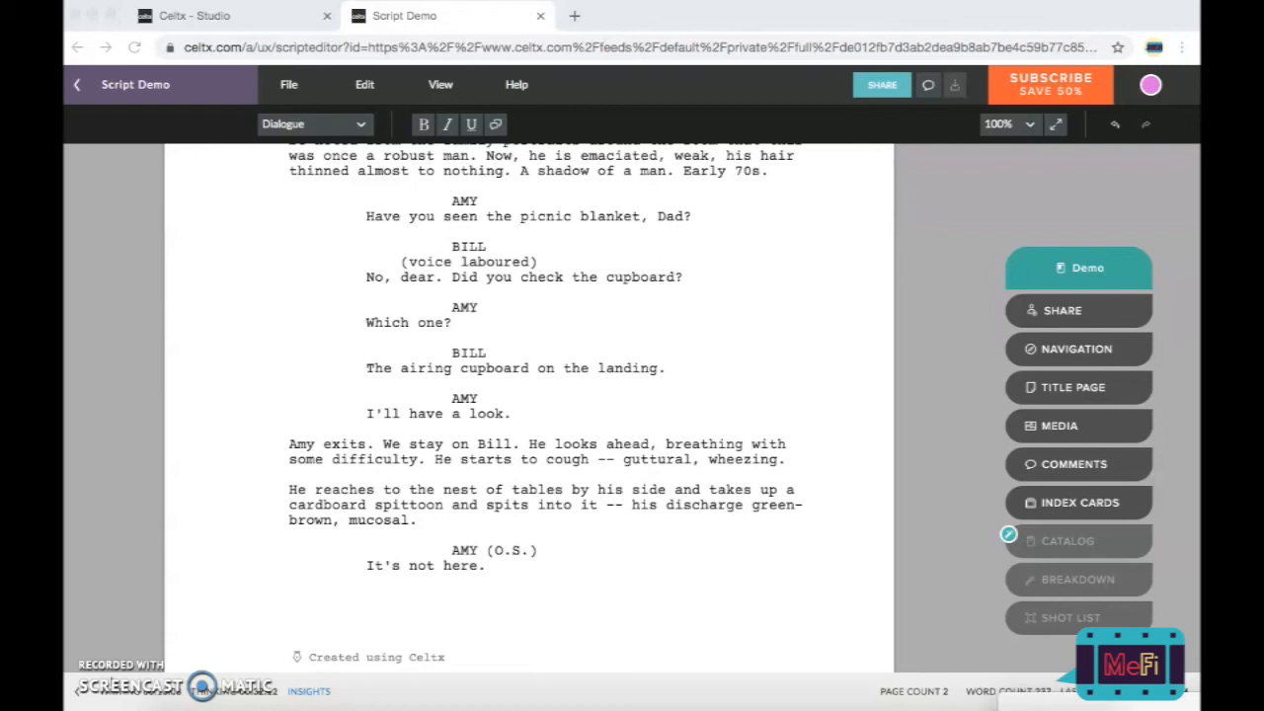
{"action": "scroll", "coordinate": [238, 530], "scroll_direction": "up", "scroll_amount": 1}
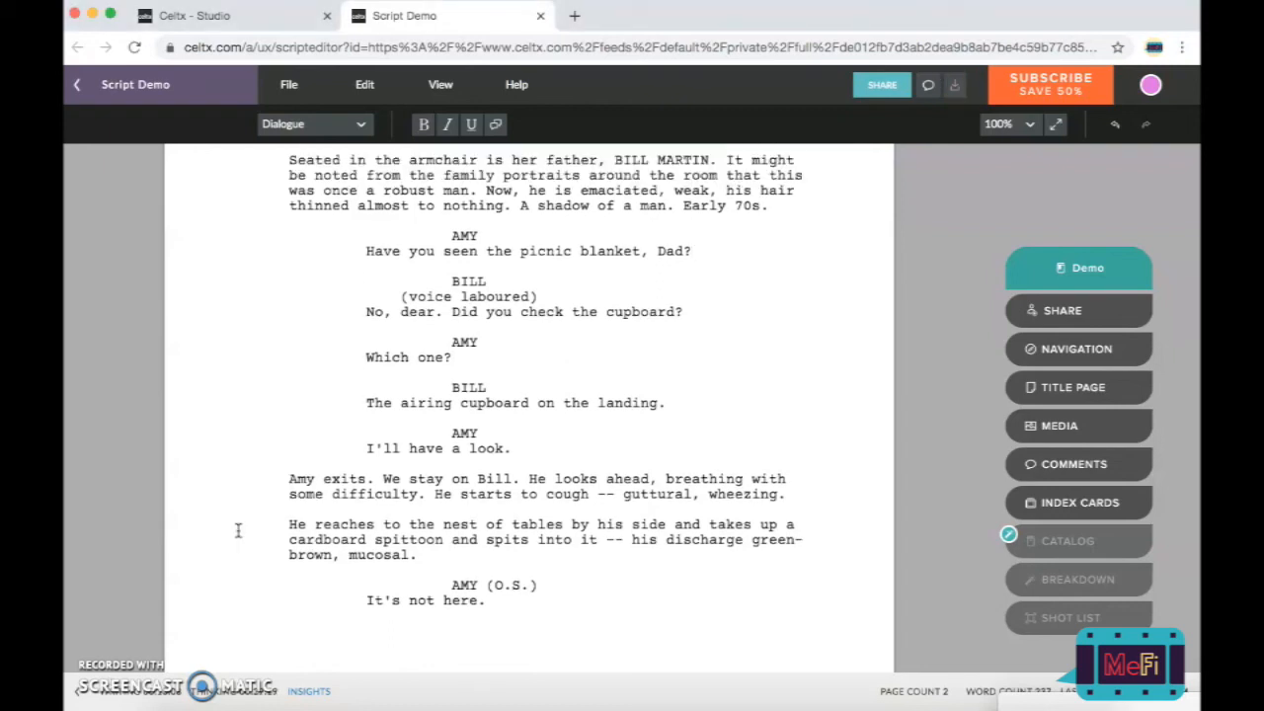